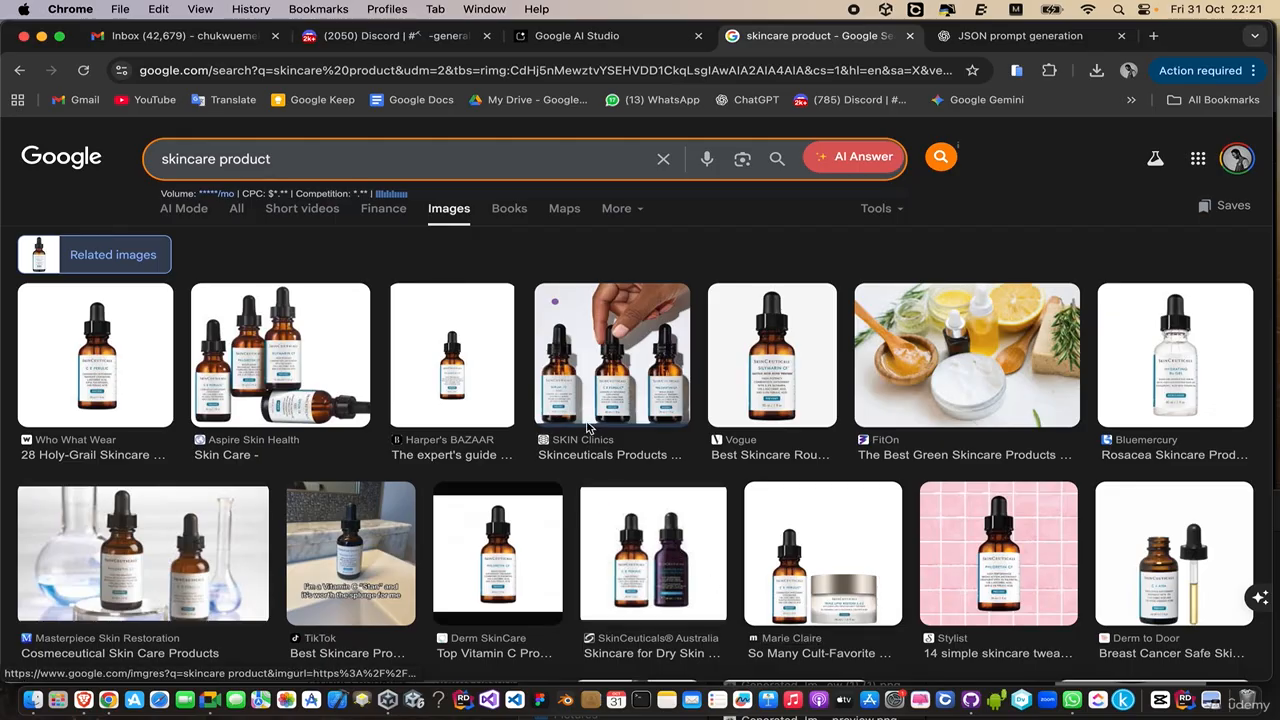
# Preview the Who What Wear dropper-bottle photo and return to the general "skincare product" image results.
pyautogui.click(75, 393)
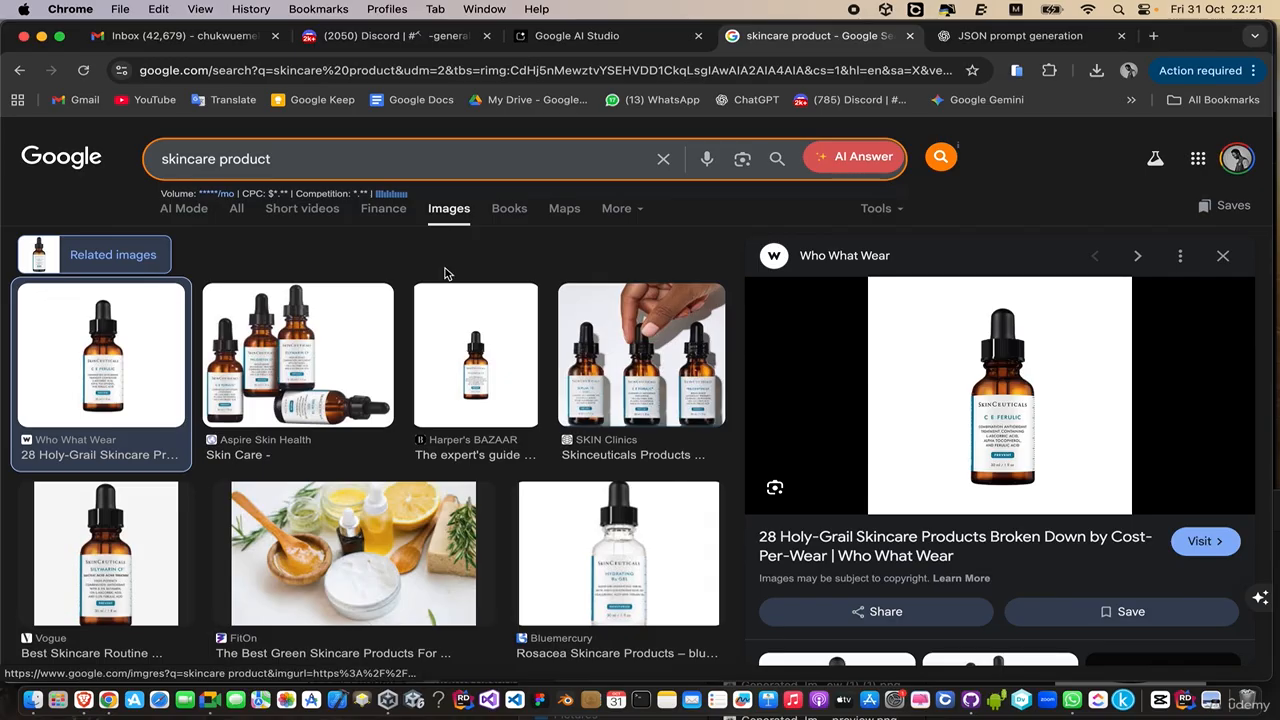
pyautogui.click(22, 74)
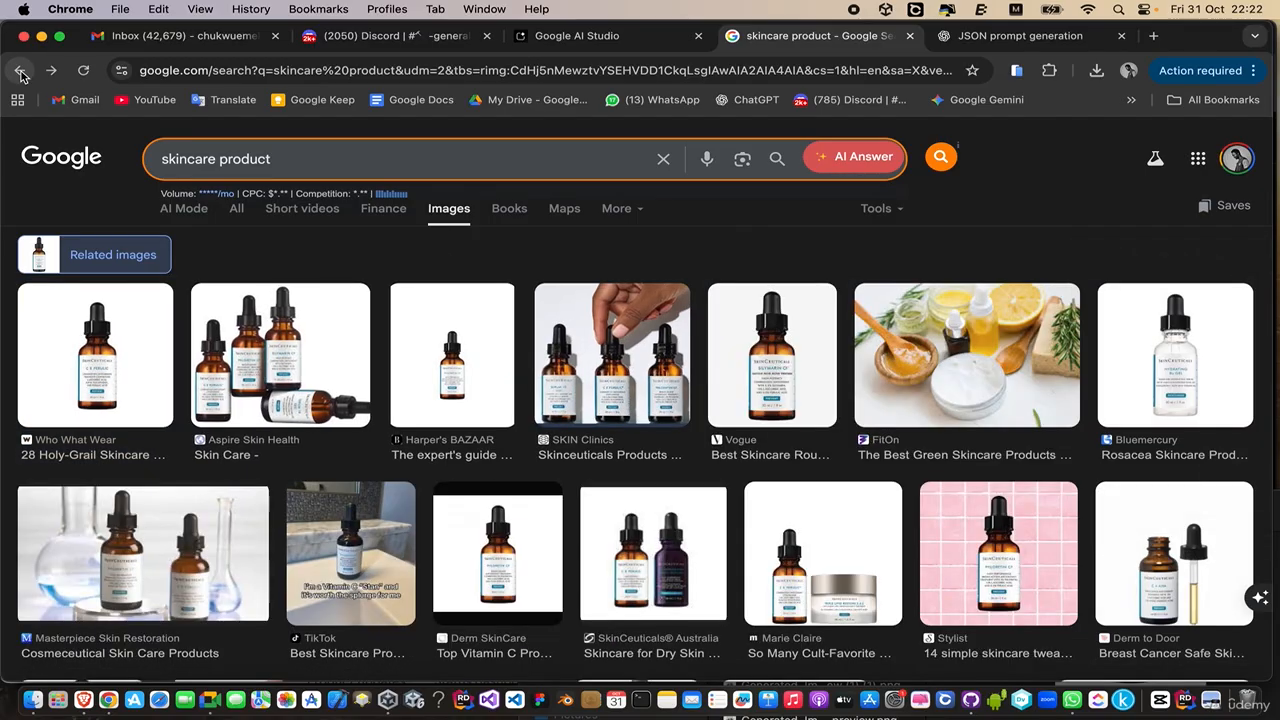
pyautogui.click(22, 74)
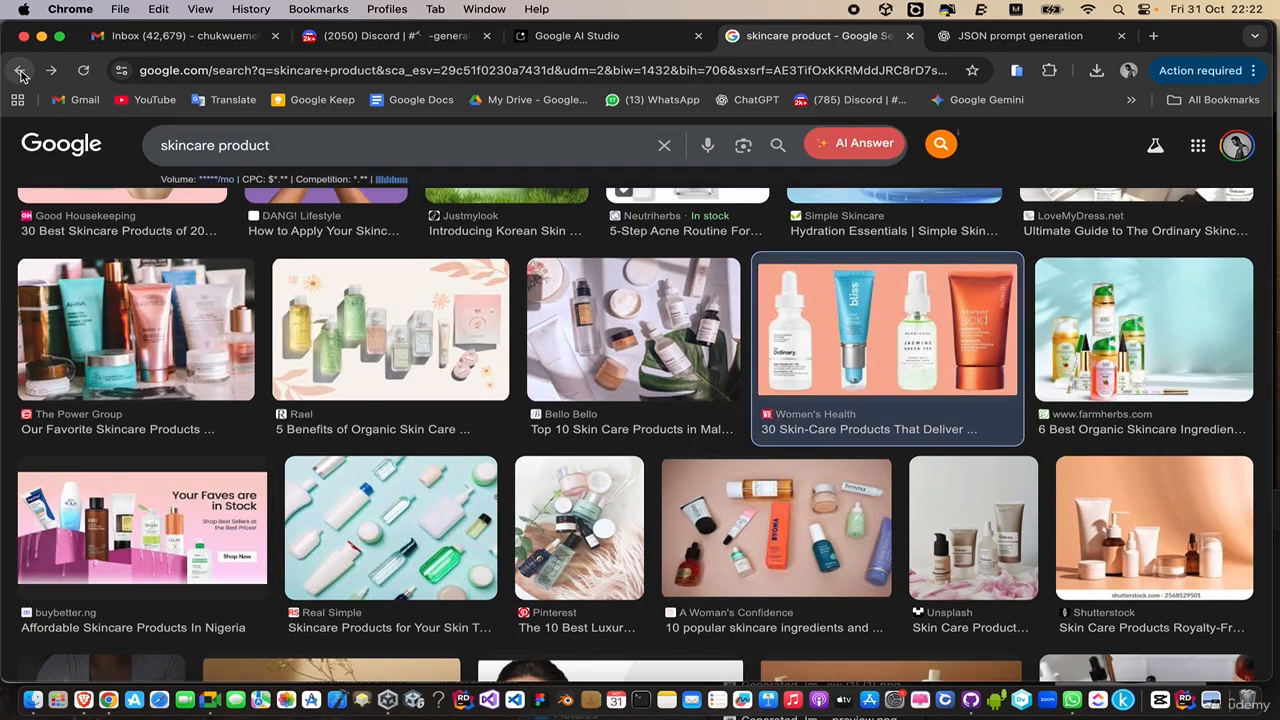
# Go back to the "model" image results and preview the Biography photo of the model in a black dress.
pyautogui.click(22, 74)
pyautogui.click(22, 74)
pyautogui.click(22, 74)
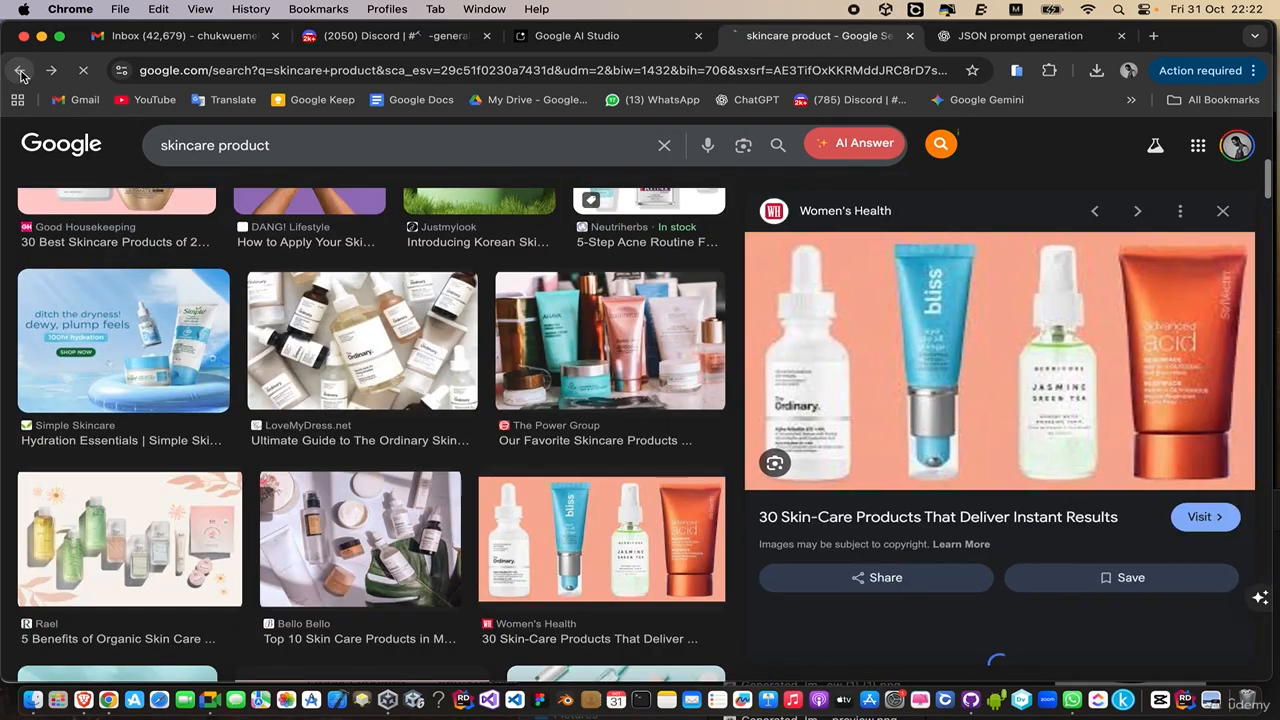
pyautogui.click(22, 74)
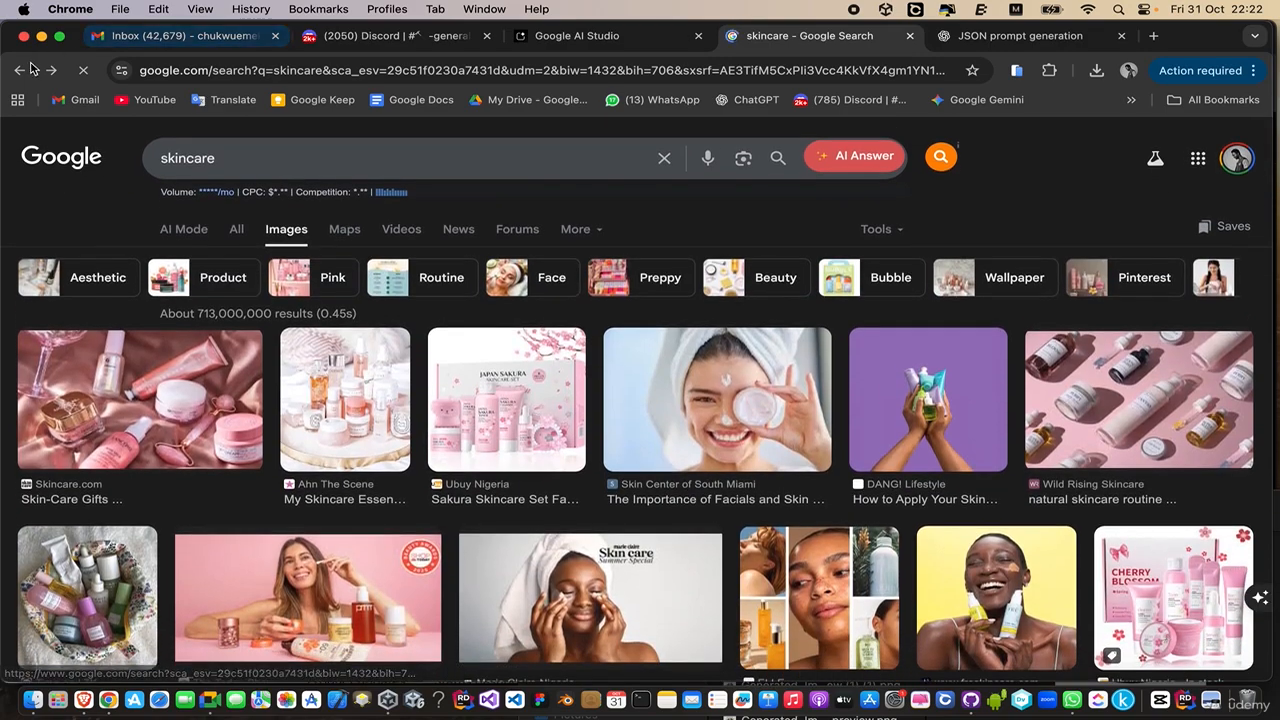
pyautogui.click(22, 71)
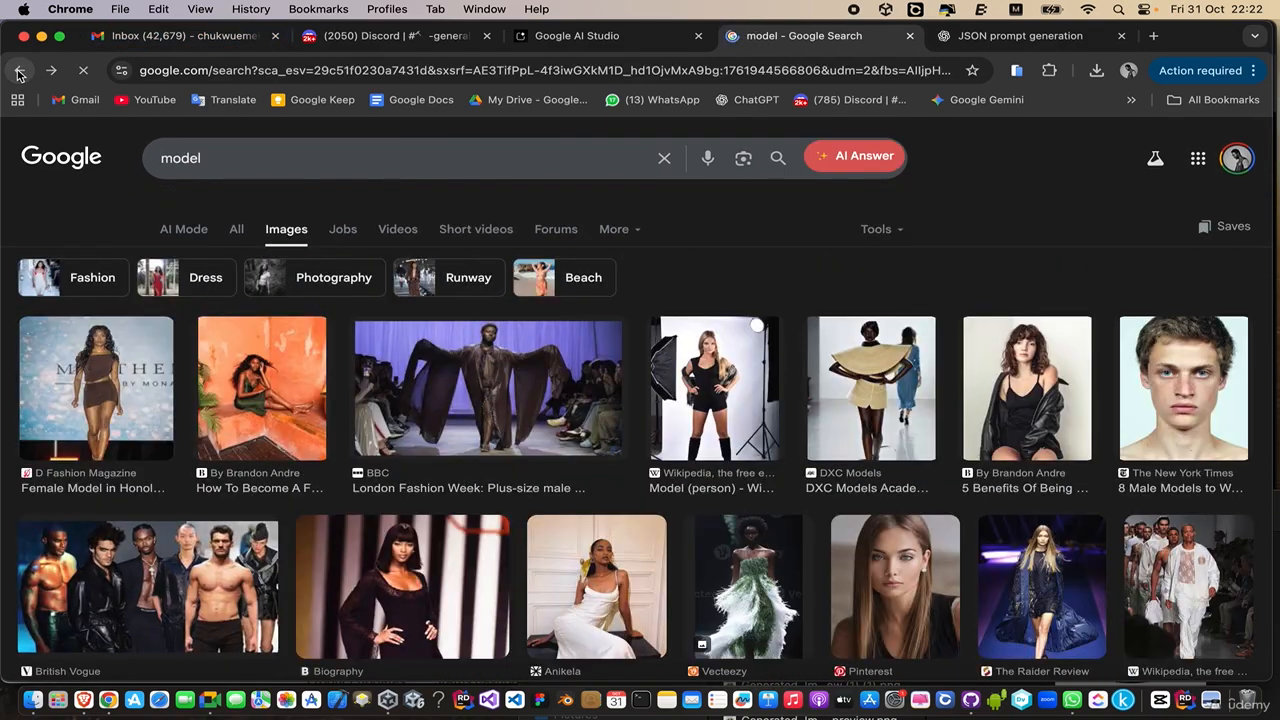
pyautogui.scroll(-1, 516, 503)
pyautogui.click(422, 460)
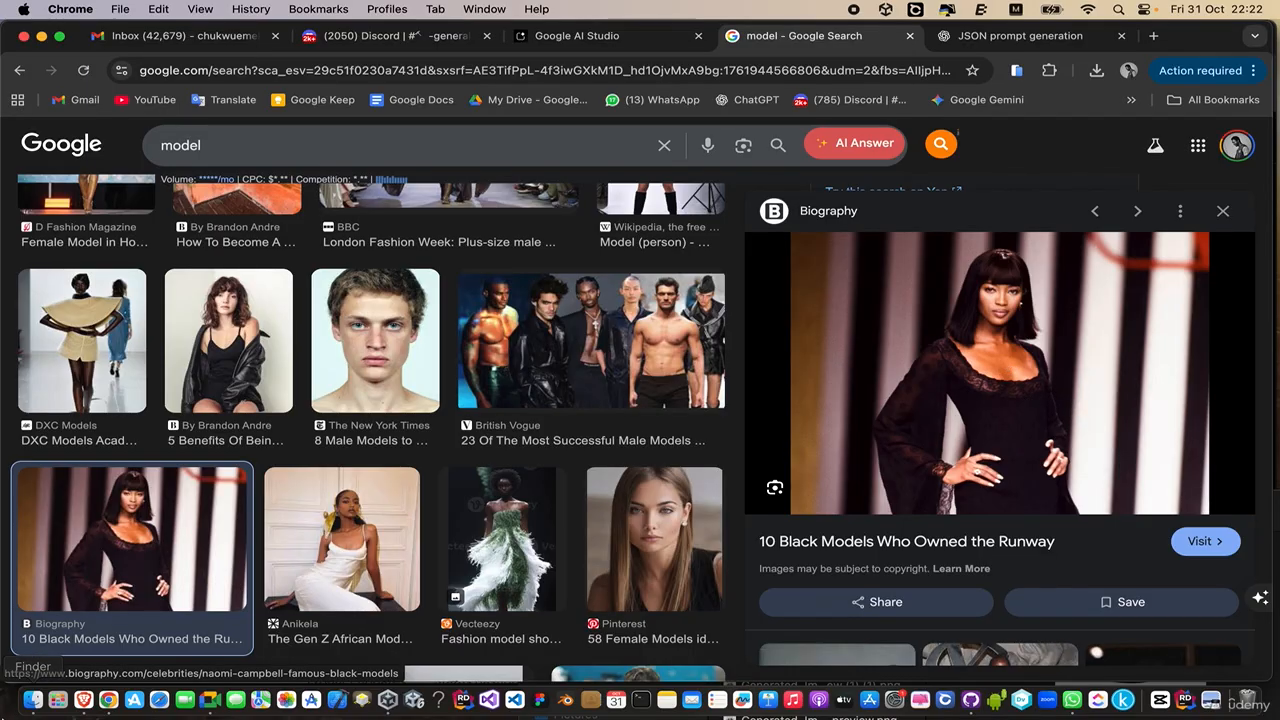
# Switch to Finder and check the previews of the skincare product and model JPEG images in Downloads.
pyautogui.click(35, 704)
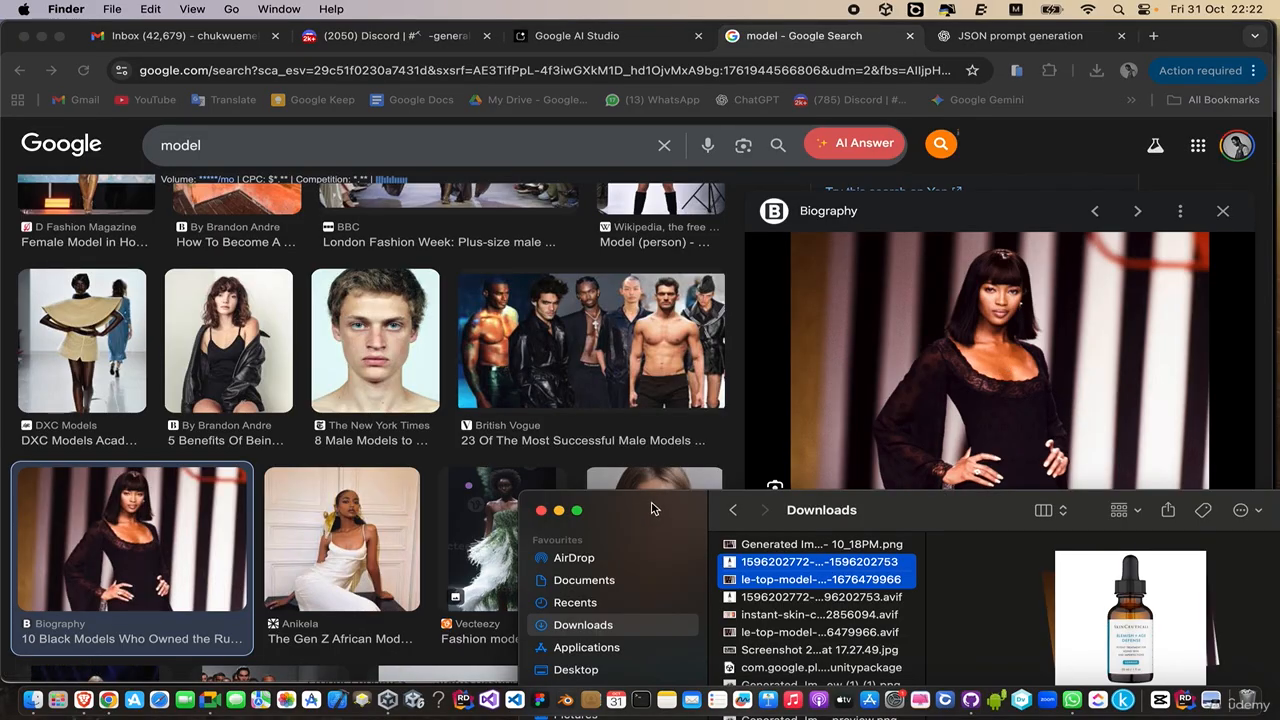
pyautogui.moveTo(651, 510); pyautogui.dragTo(434, 380)
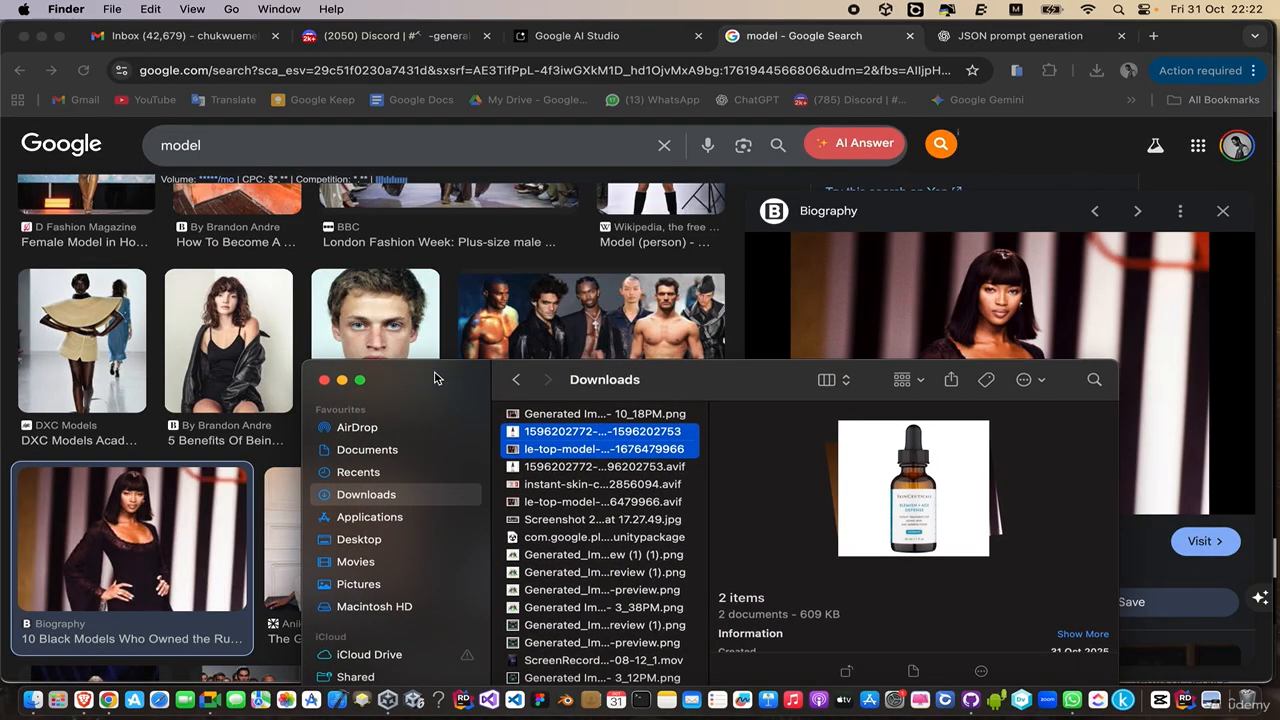
pyautogui.click(603, 431)
pyautogui.press('Down')
pyautogui.press('Up')
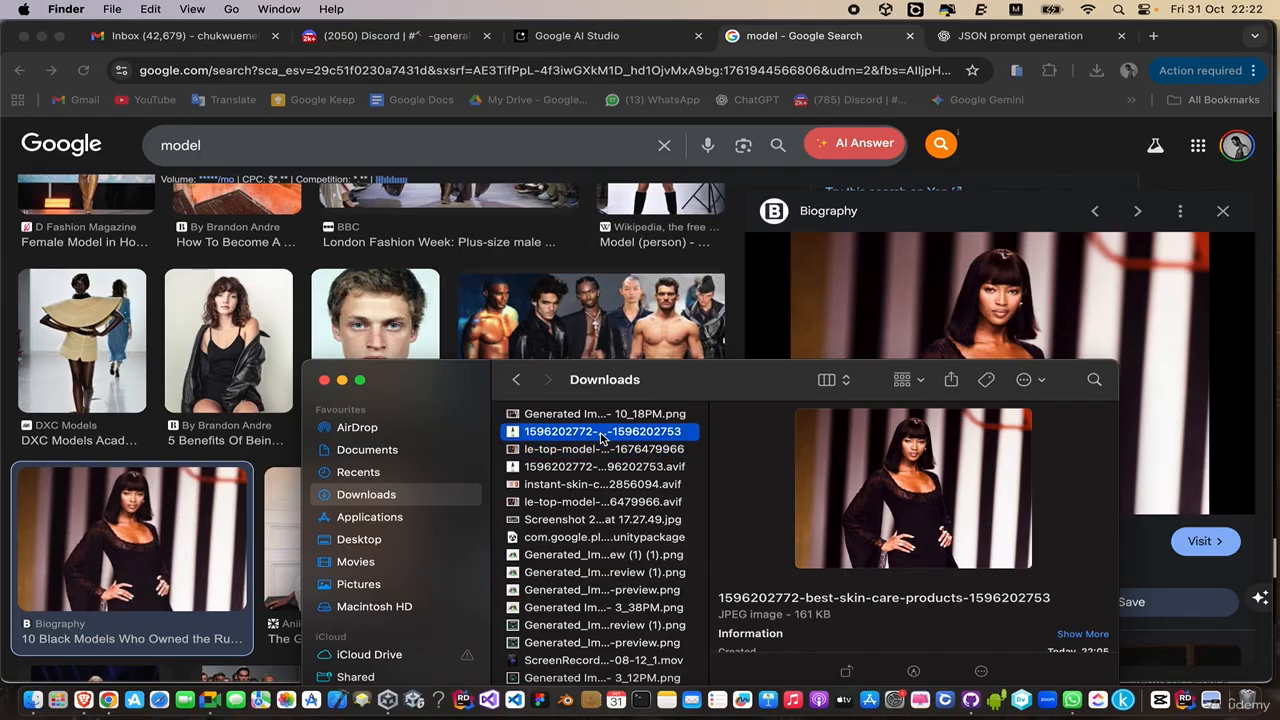
pyautogui.press('Down')
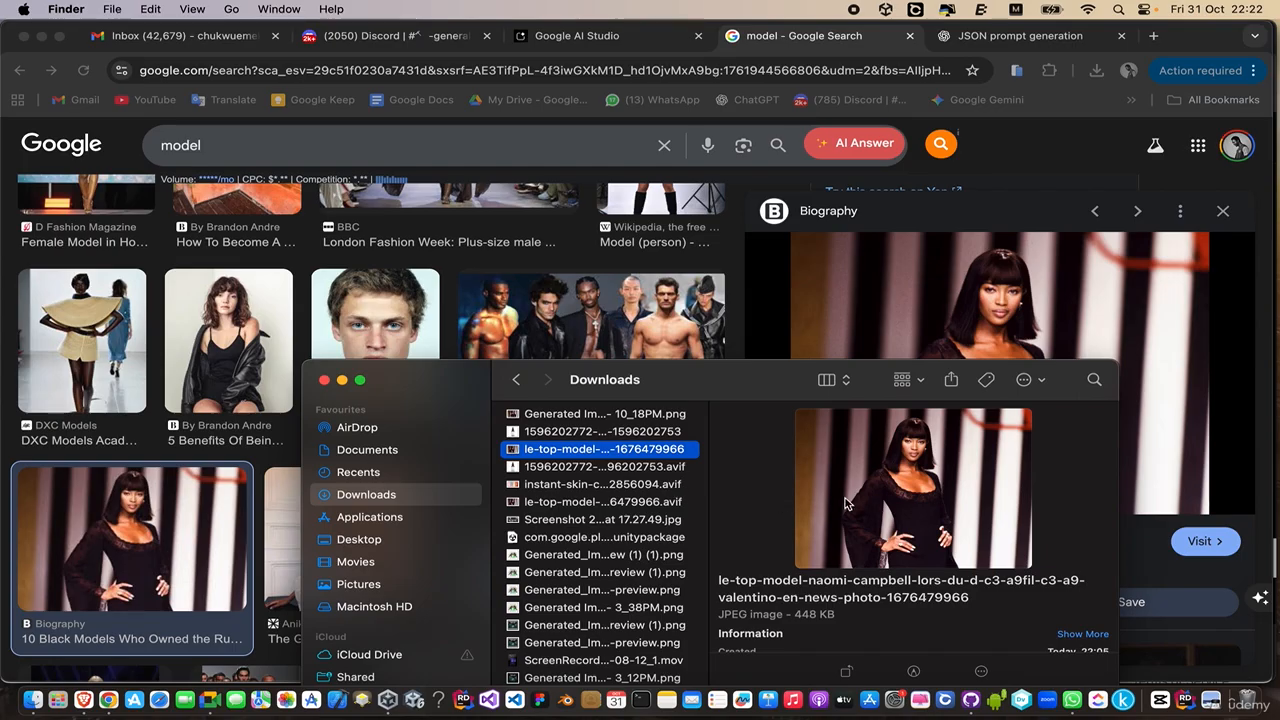
pyautogui.click(626, 431)
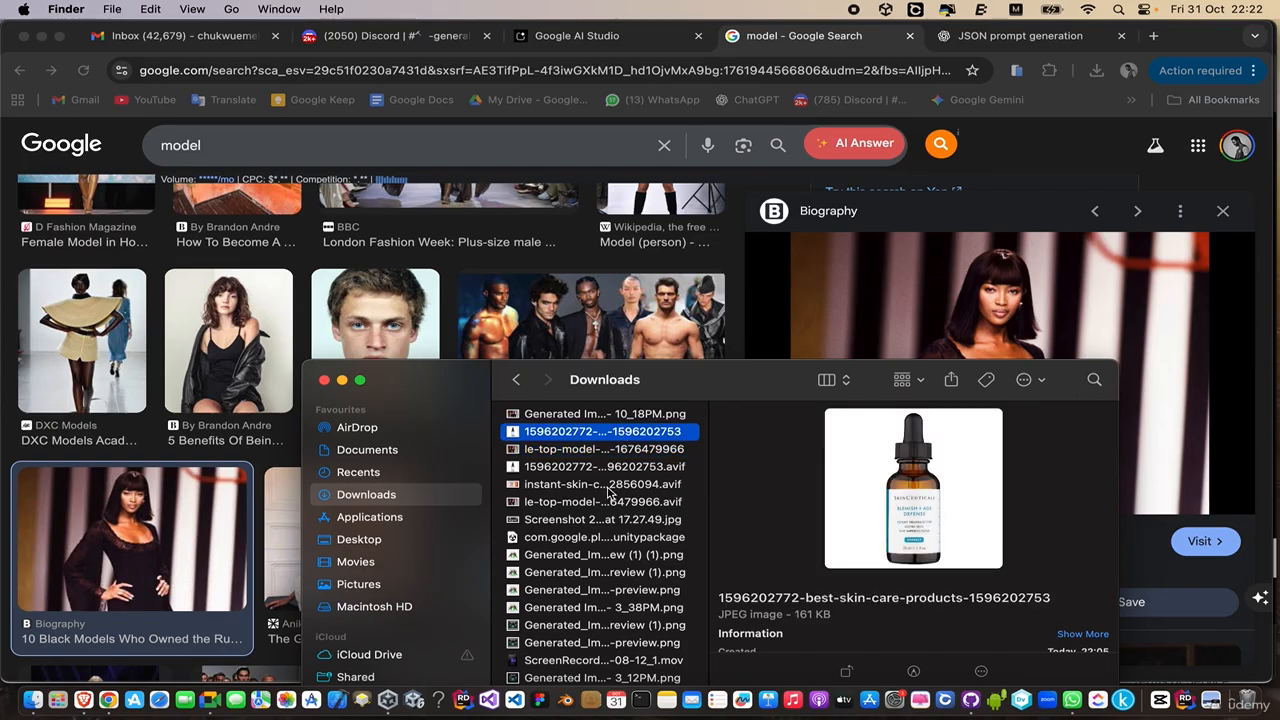
pyautogui.click(597, 450)
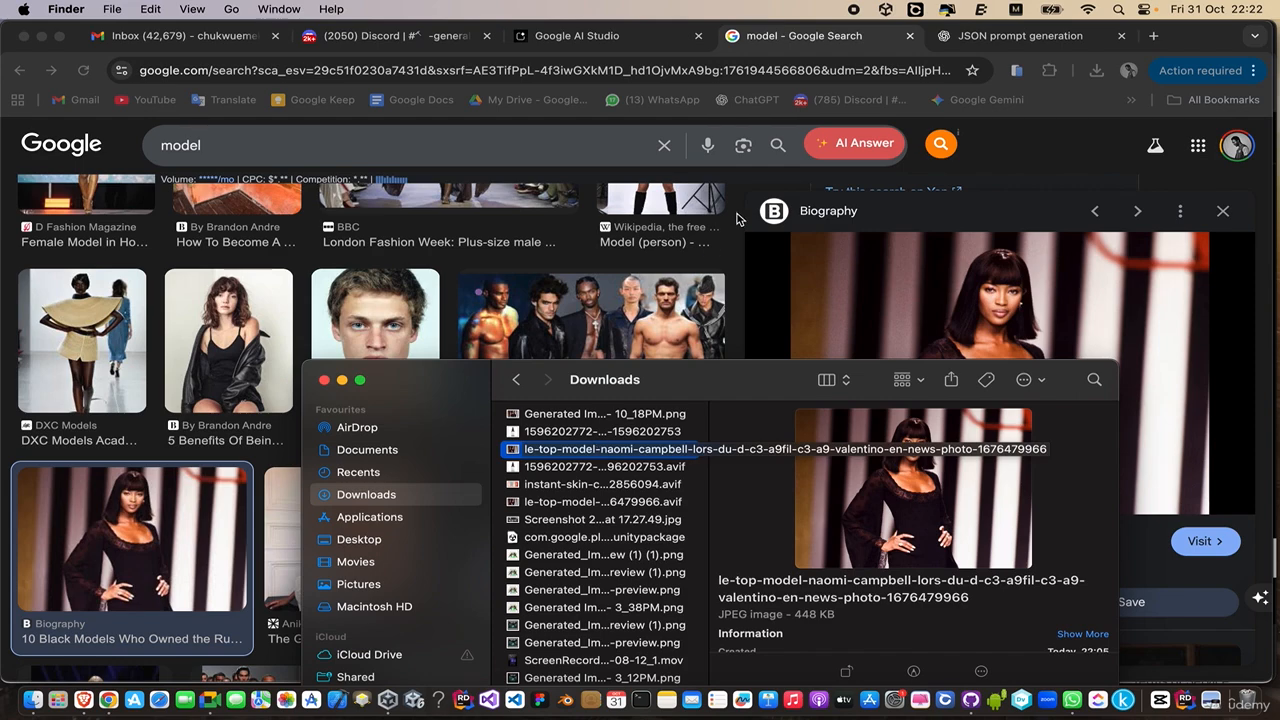
# Switch to the ChatGPT conversation and review the skincare advertisement request and its JSON prompt.
pyautogui.click(978, 42)
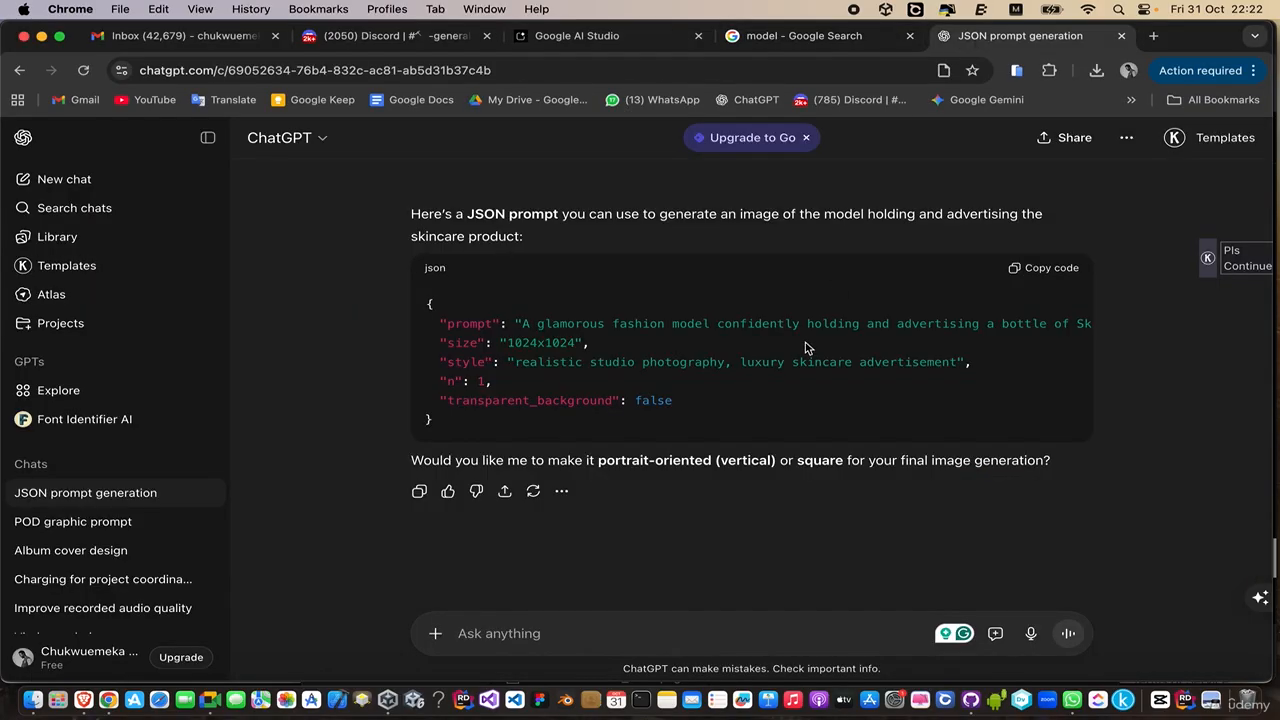
pyautogui.scroll(5, 795, 372)
pyautogui.scroll(-2, 795, 372)
pyautogui.scroll(1, 795, 372)
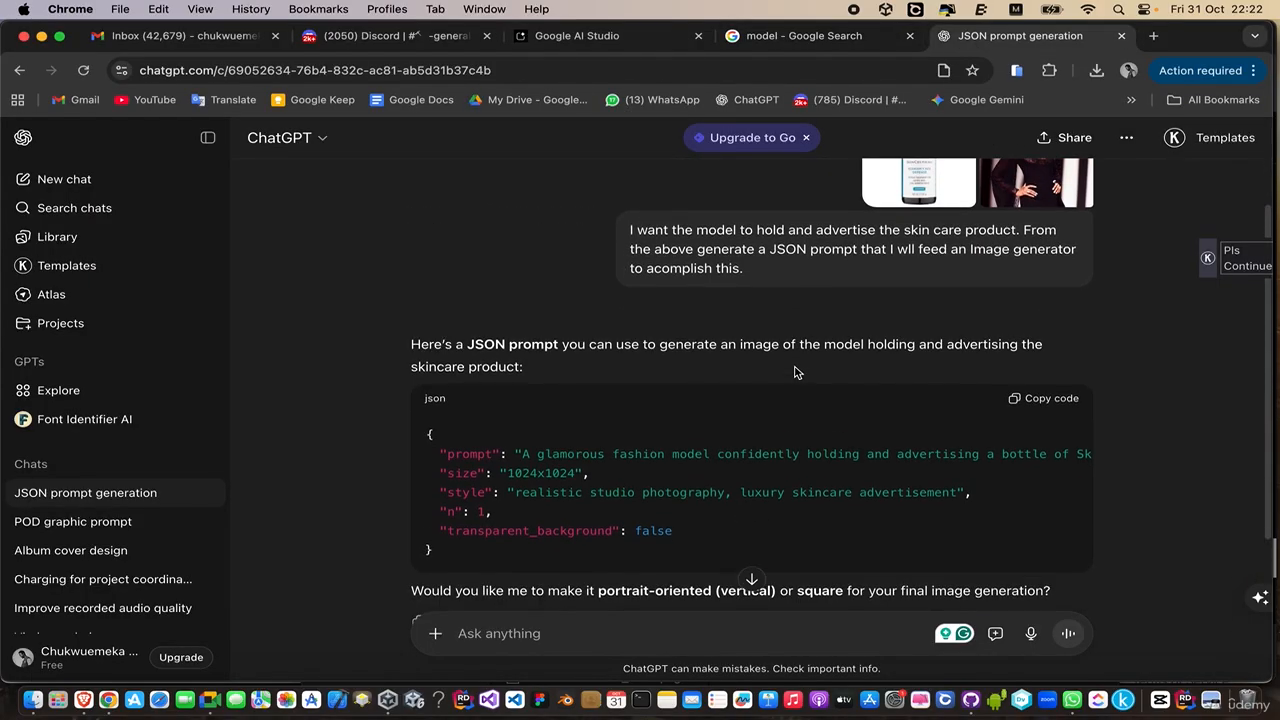
pyautogui.scroll(-3, 795, 370)
pyautogui.scroll(-1, 795, 368)
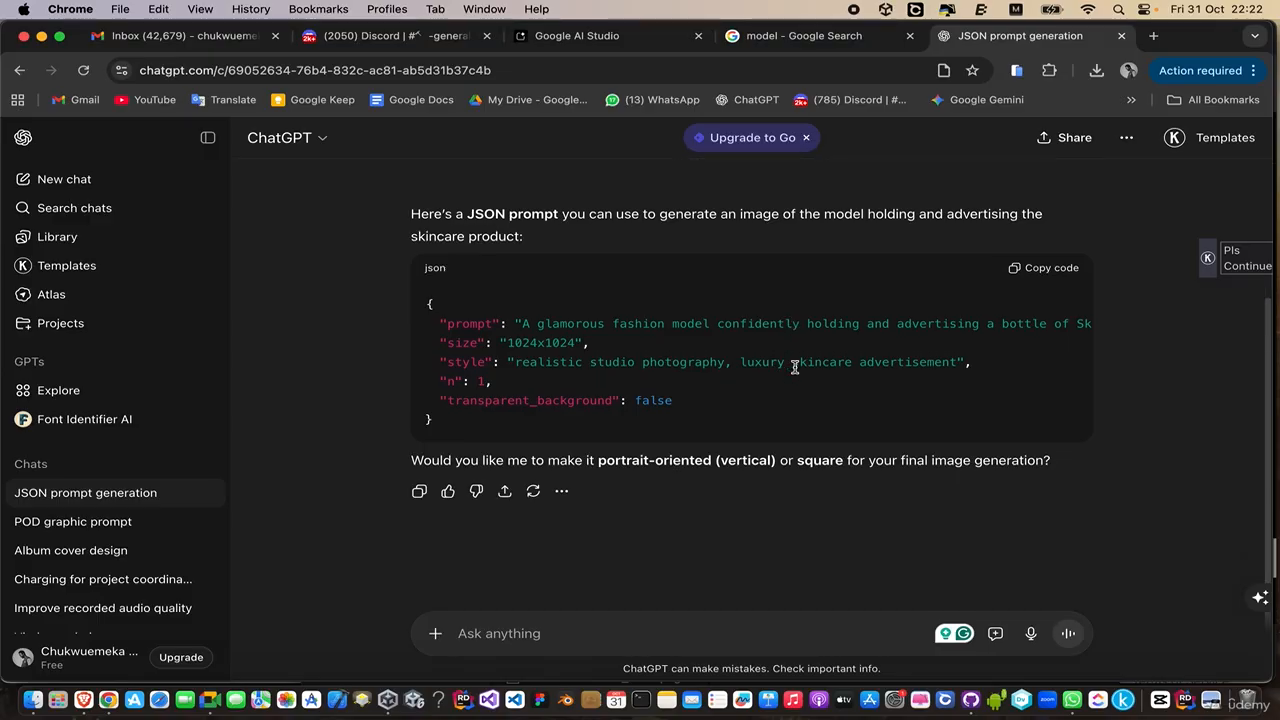
# Try to attach the skincare product and model JPEG images from Downloads together to a new ChatGPT message.
pyautogui.click(40, 703)
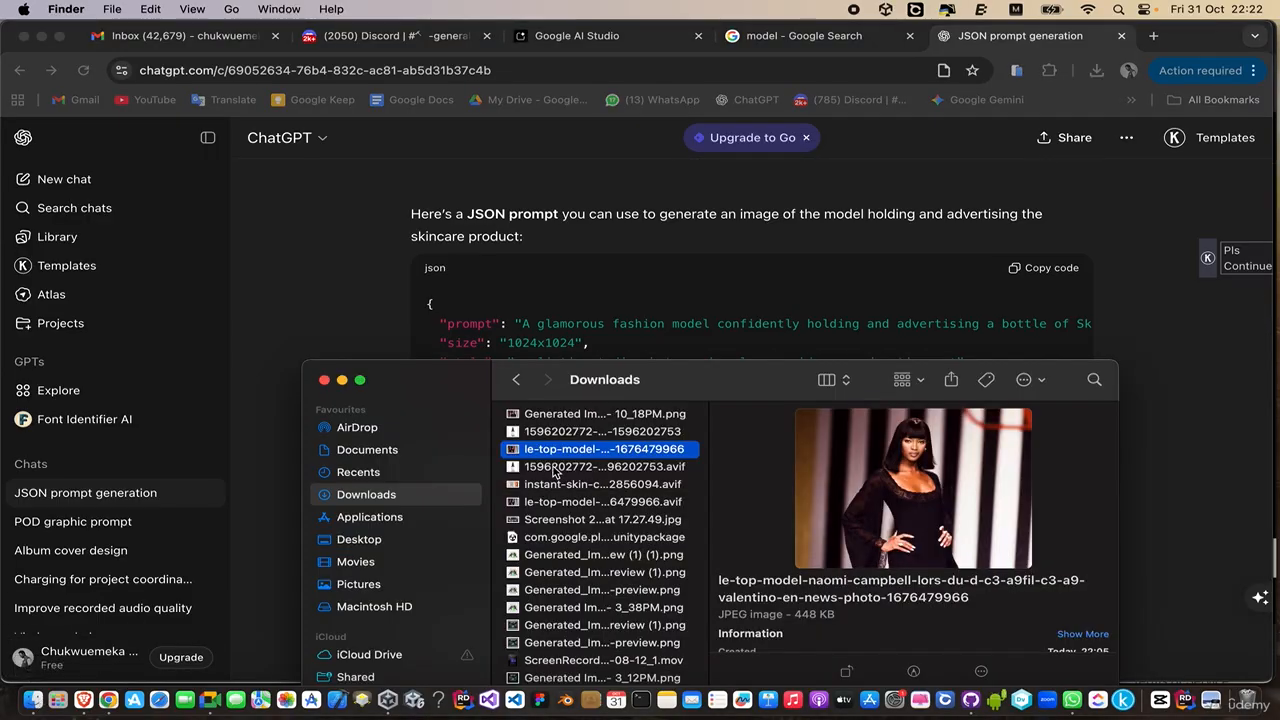
pyautogui.click(558, 431)
pyautogui.click(556, 449)
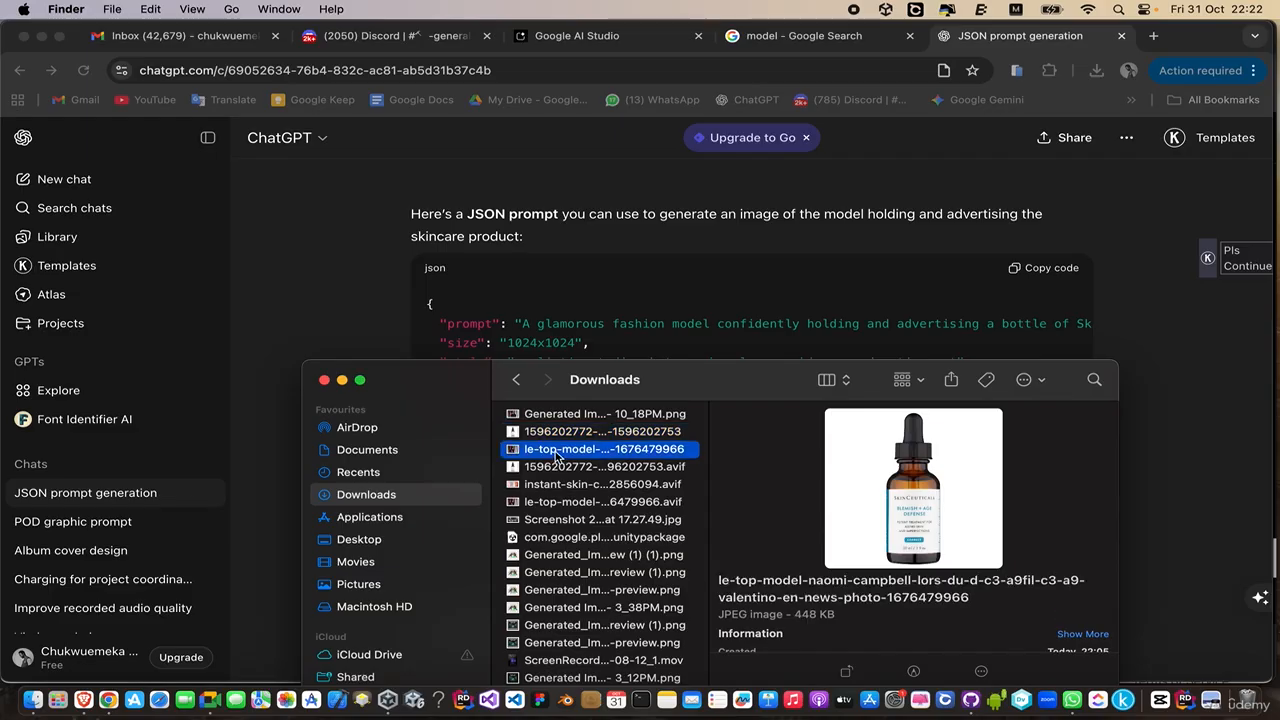
pyautogui.moveTo(440, 385); pyautogui.dragTo(882, 346)
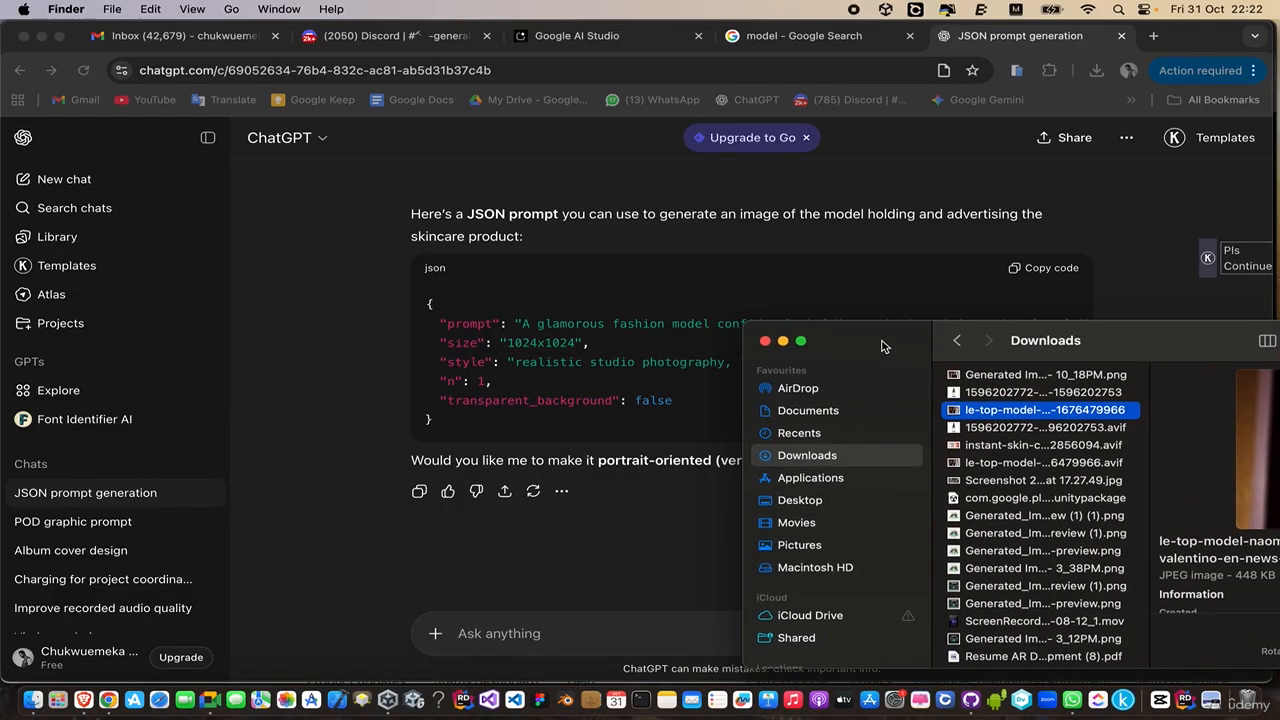
pyautogui.keyDown('super'); pyautogui.click(1000, 393); pyautogui.keyUp('super')
pyautogui.moveTo(993, 397); pyautogui.dragTo(515, 615)
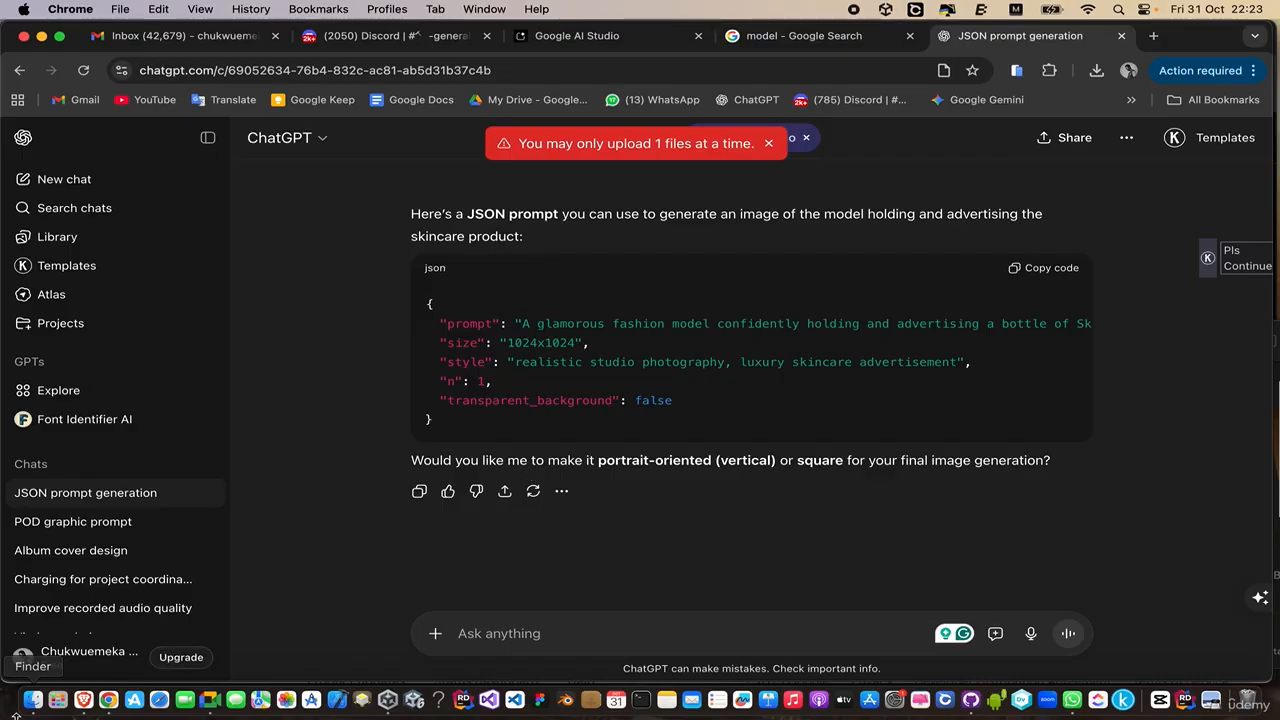
# Attach only the model JPEG image from Downloads to the ChatGPT message.
pyautogui.click(33, 704)
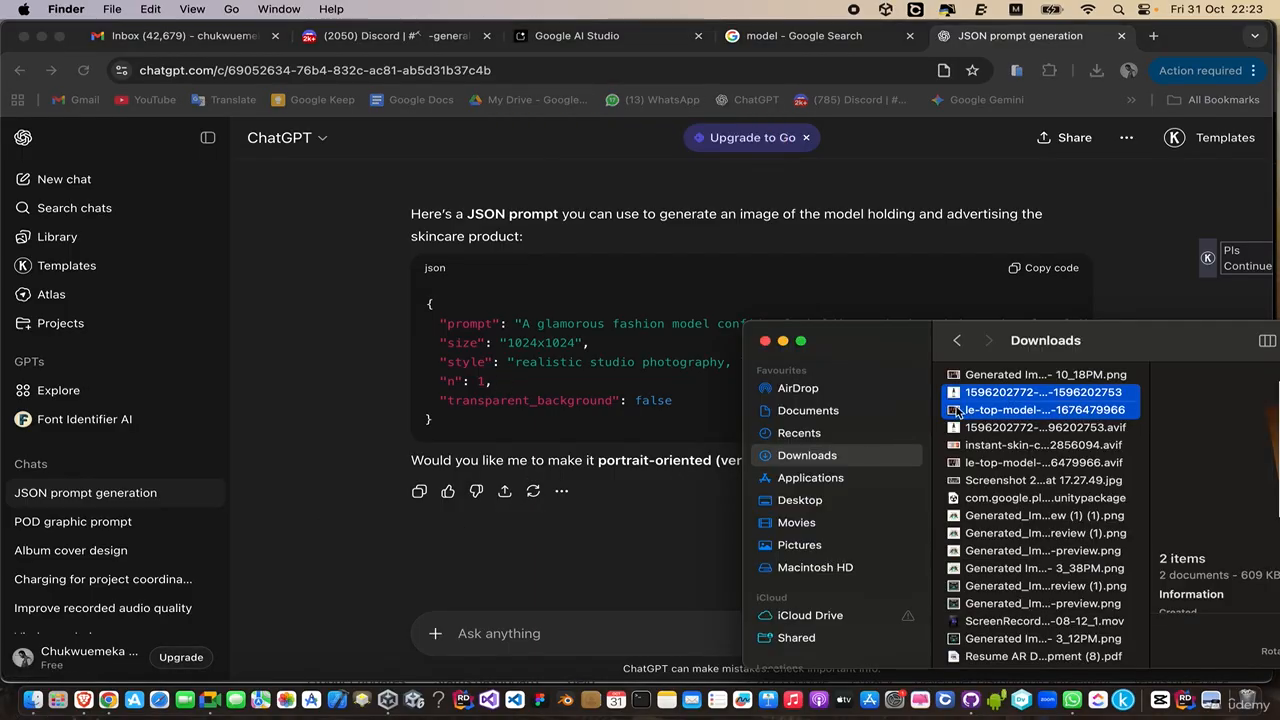
pyautogui.click(983, 416)
pyautogui.moveTo(983, 416); pyautogui.dragTo(229, 646)
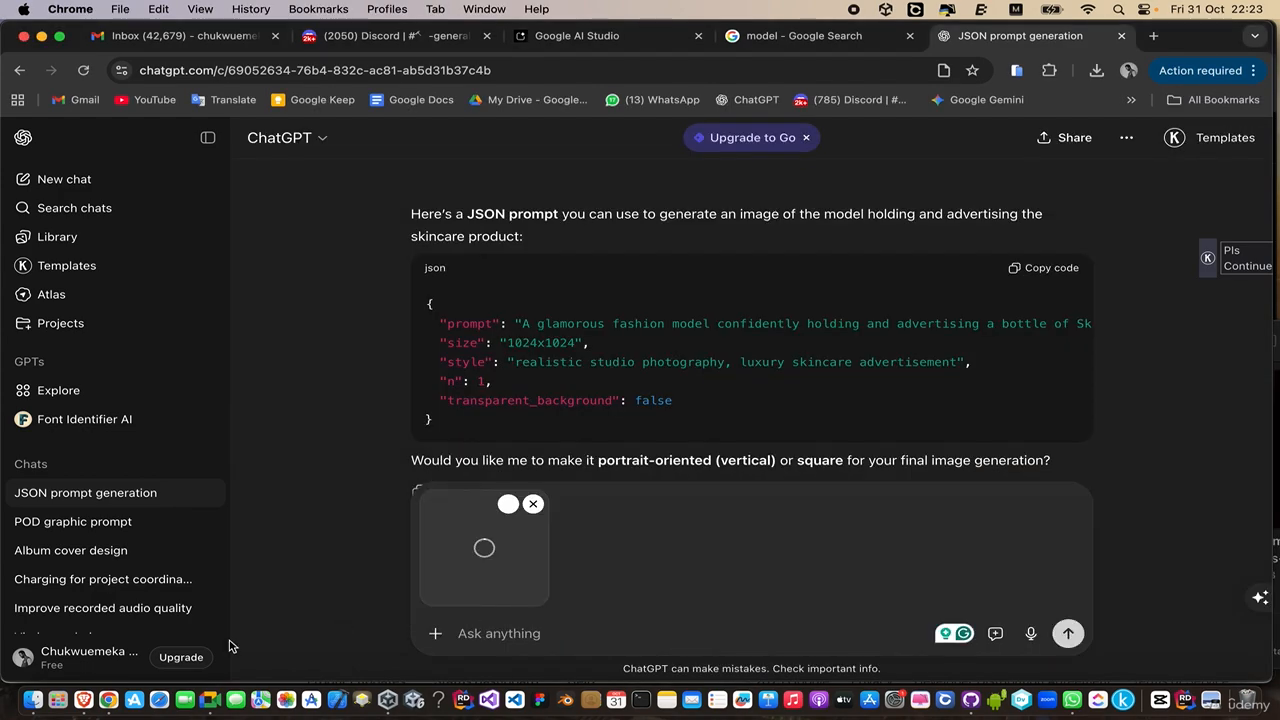
# Try to add the skincare product image to the ChatGPT message as well, and remove the attached model photo.
pyautogui.click(33, 704)
pyautogui.click(990, 392)
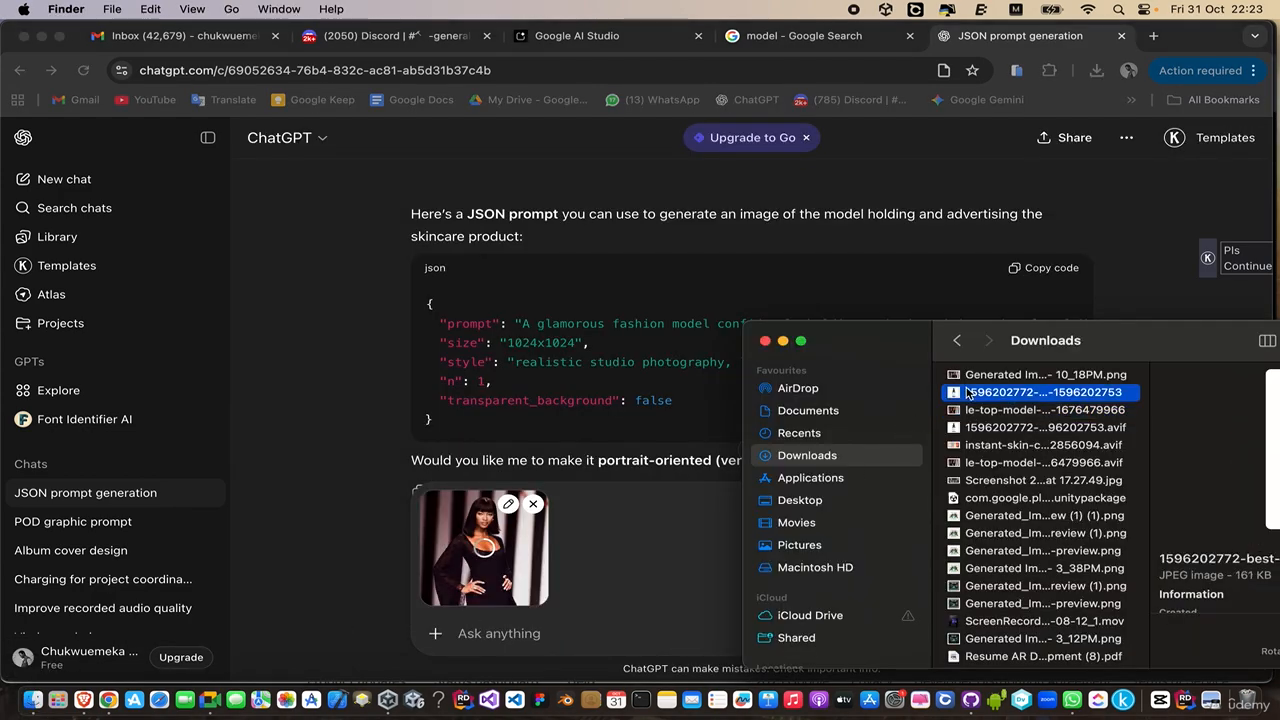
pyautogui.moveTo(990, 392); pyautogui.dragTo(621, 564)
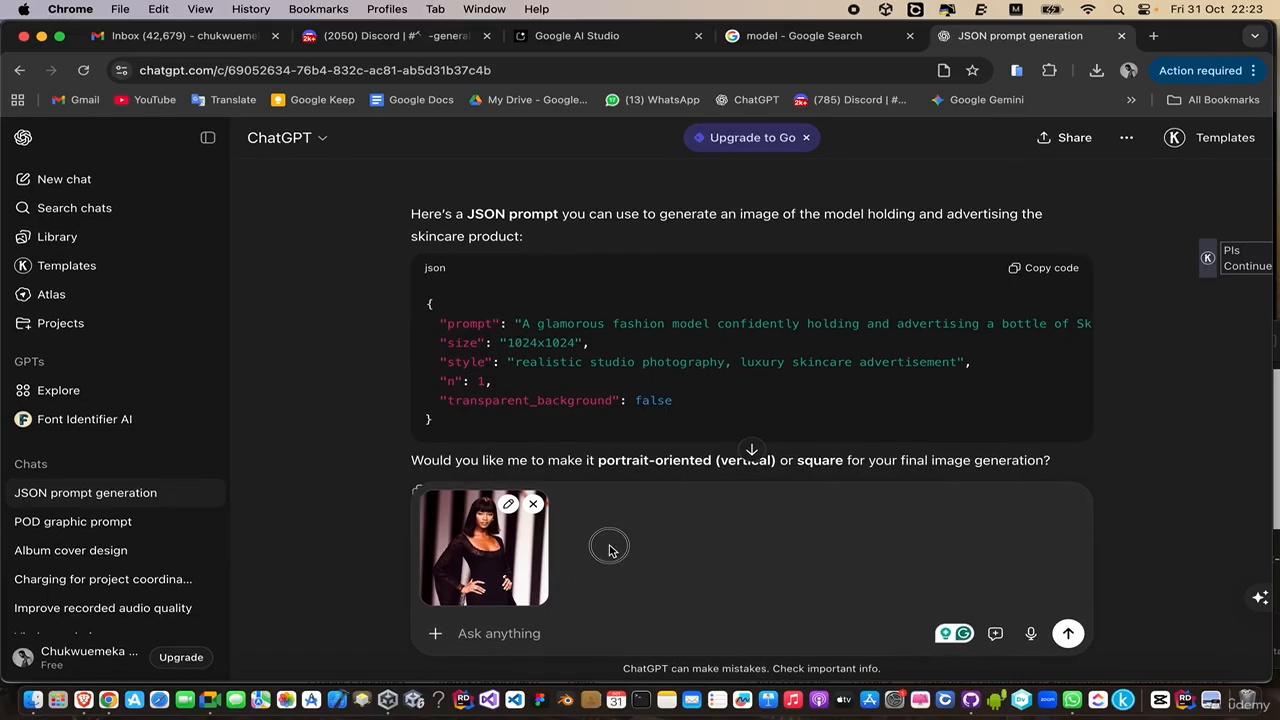
pyautogui.click(28, 708)
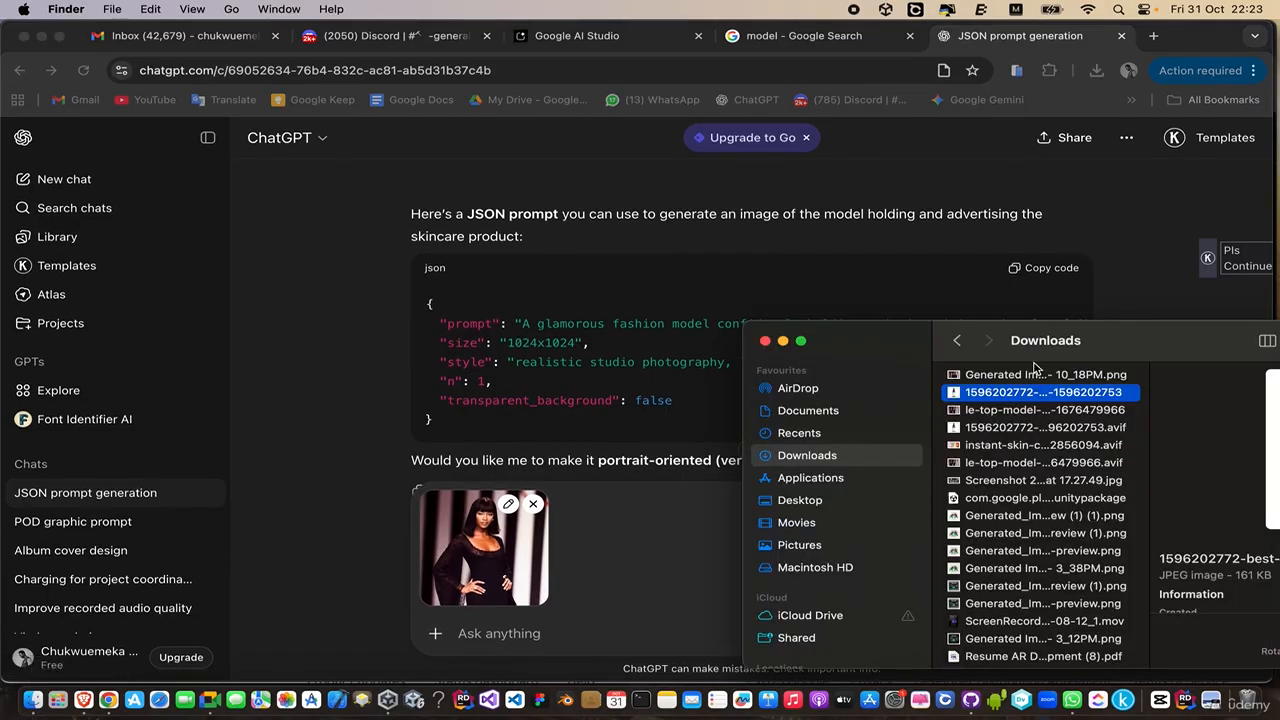
pyautogui.moveTo(978, 396); pyautogui.dragTo(474, 604)
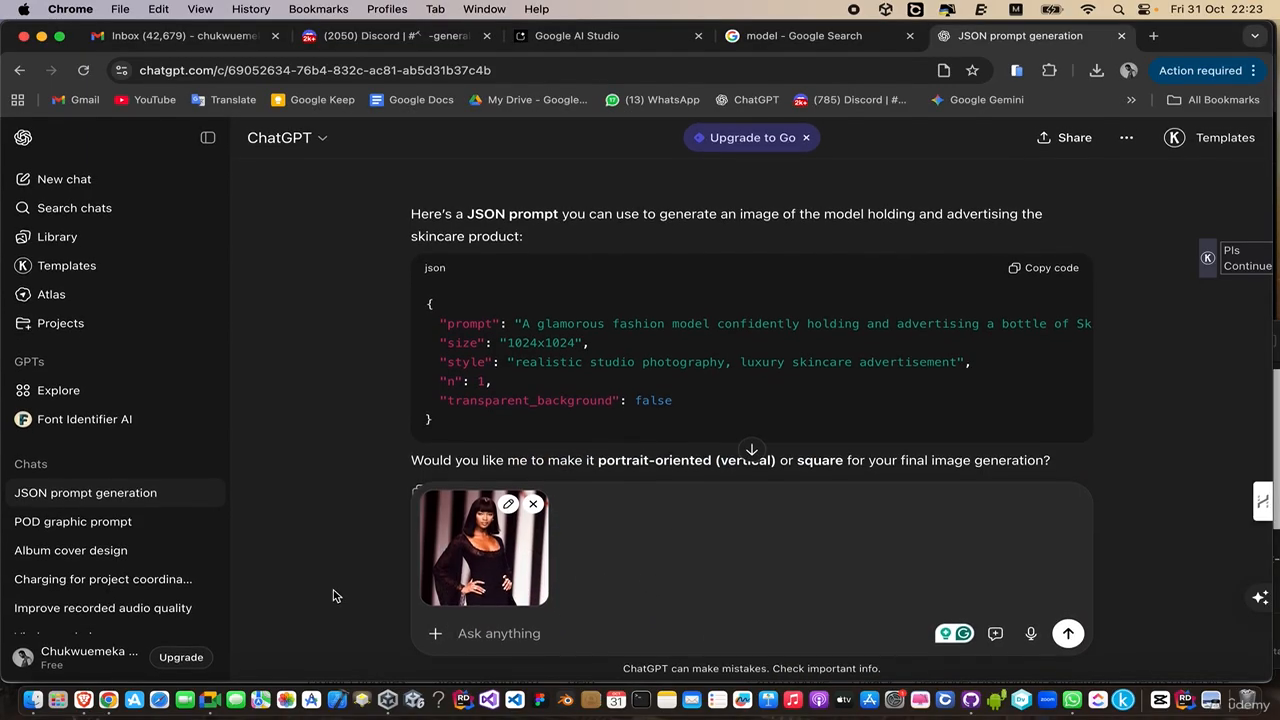
pyautogui.click(534, 504)
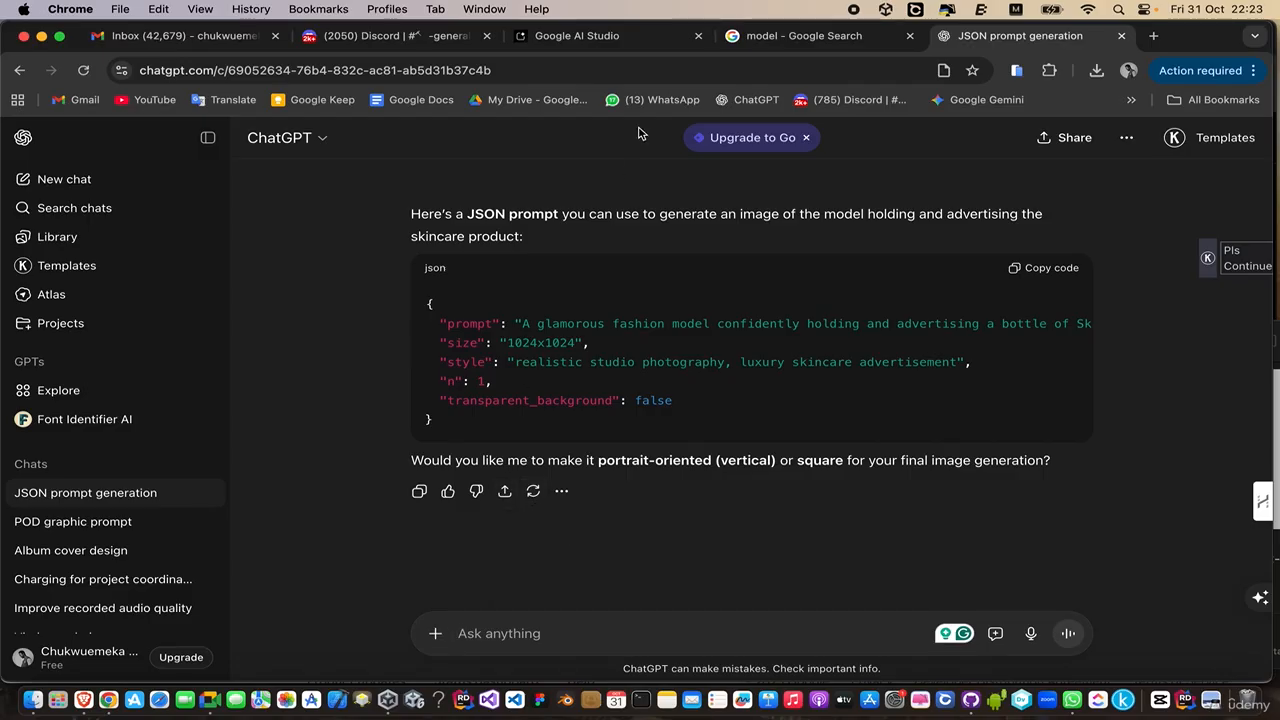
# Open Google Gemini in a new tab and attach both the skincare product and model JPEG images to its prompt.
pyautogui.click(1155, 36)
pyautogui.click(975, 101)
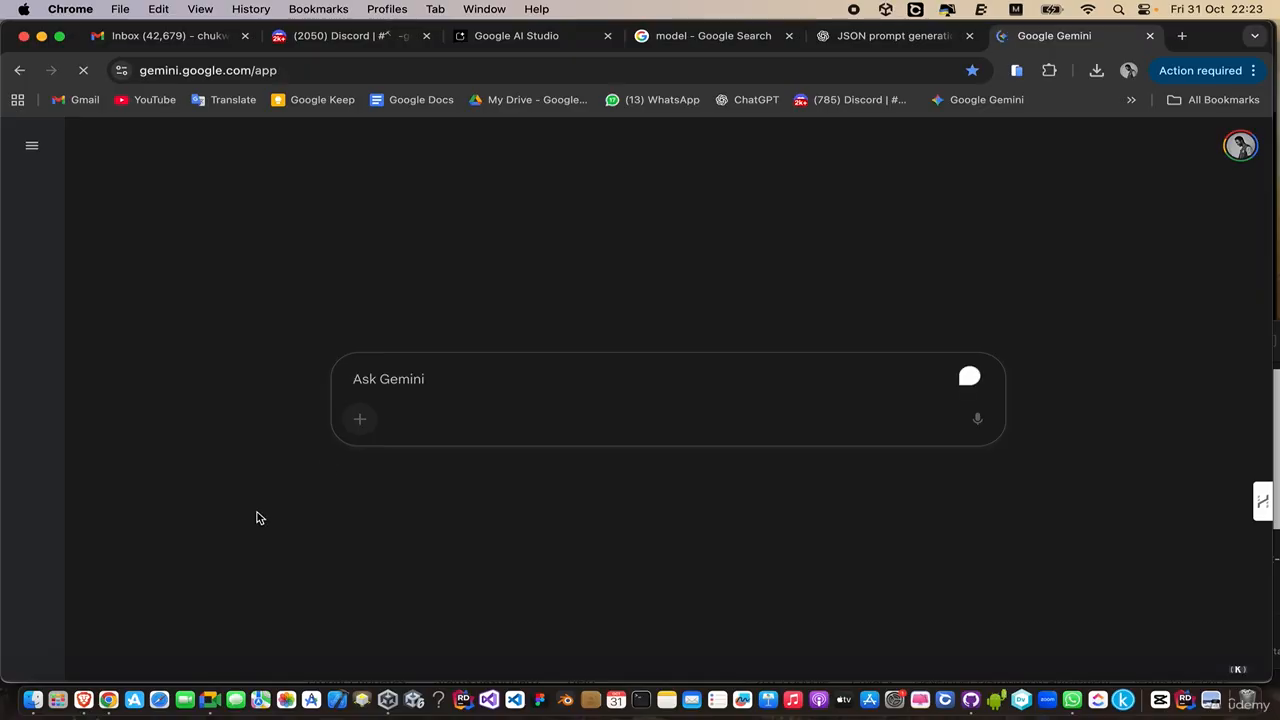
pyautogui.click(33, 699)
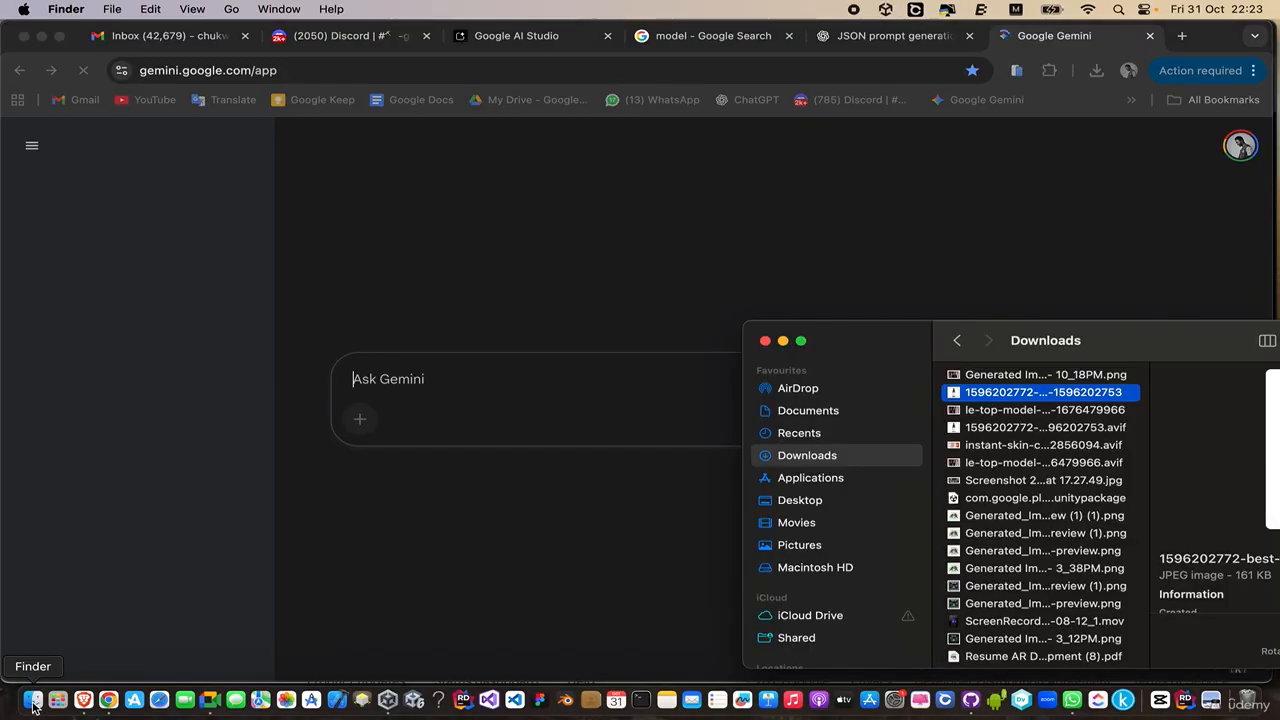
pyautogui.keyDown('super'); pyautogui.click(1025, 412); pyautogui.keyUp('super')
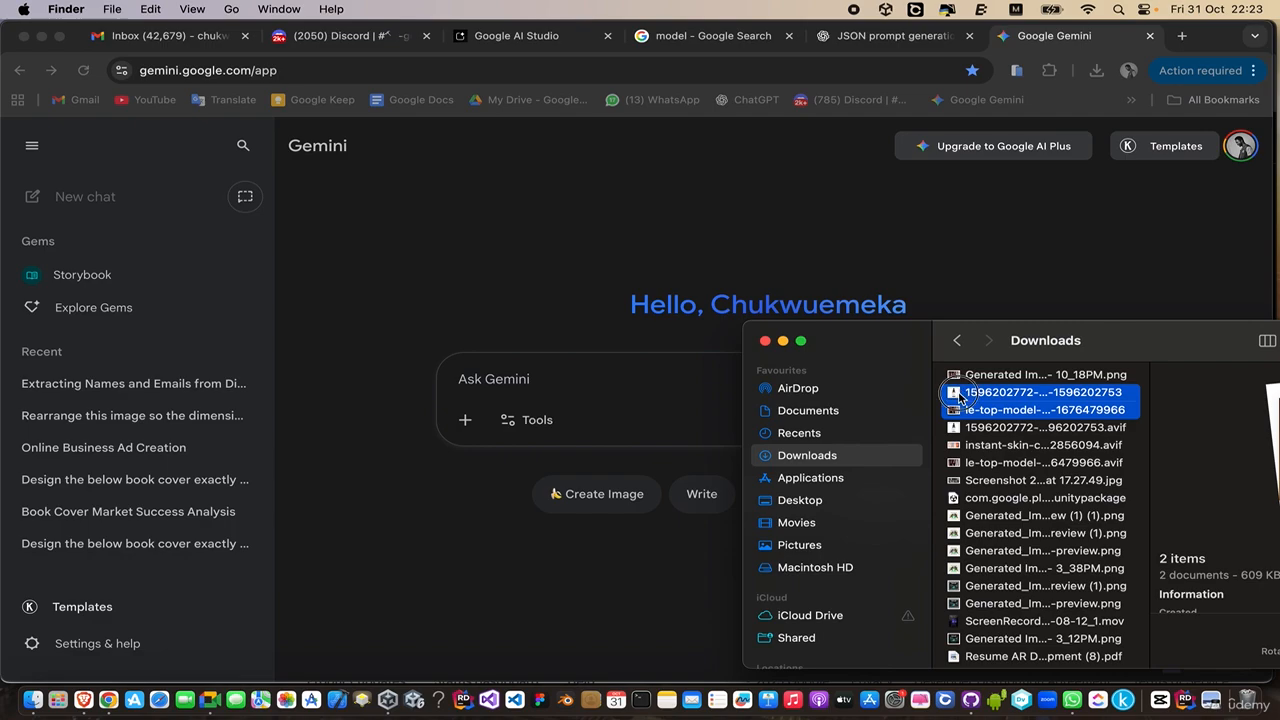
pyautogui.moveTo(965, 395); pyautogui.dragTo(552, 395)
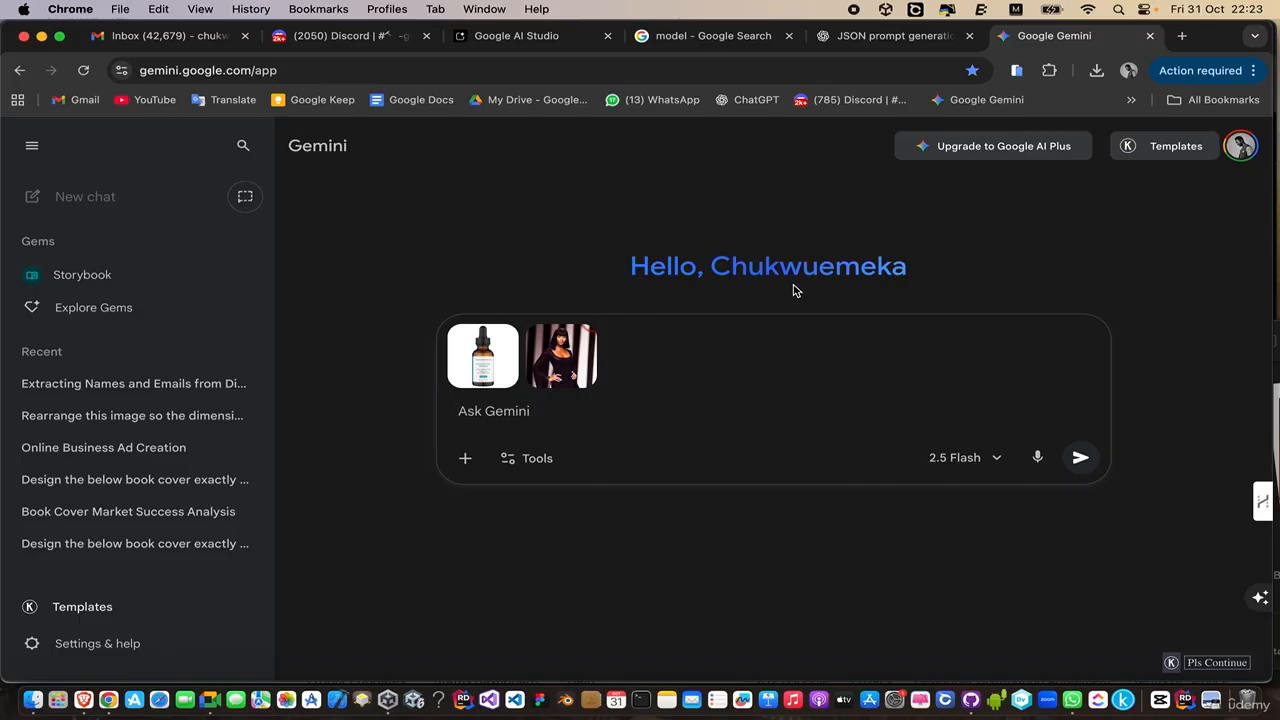
# Copy the image-advert request from the ChatGPT conversation and paste it into the Gemini prompt beside the two attached images.
pyautogui.click(868, 45)
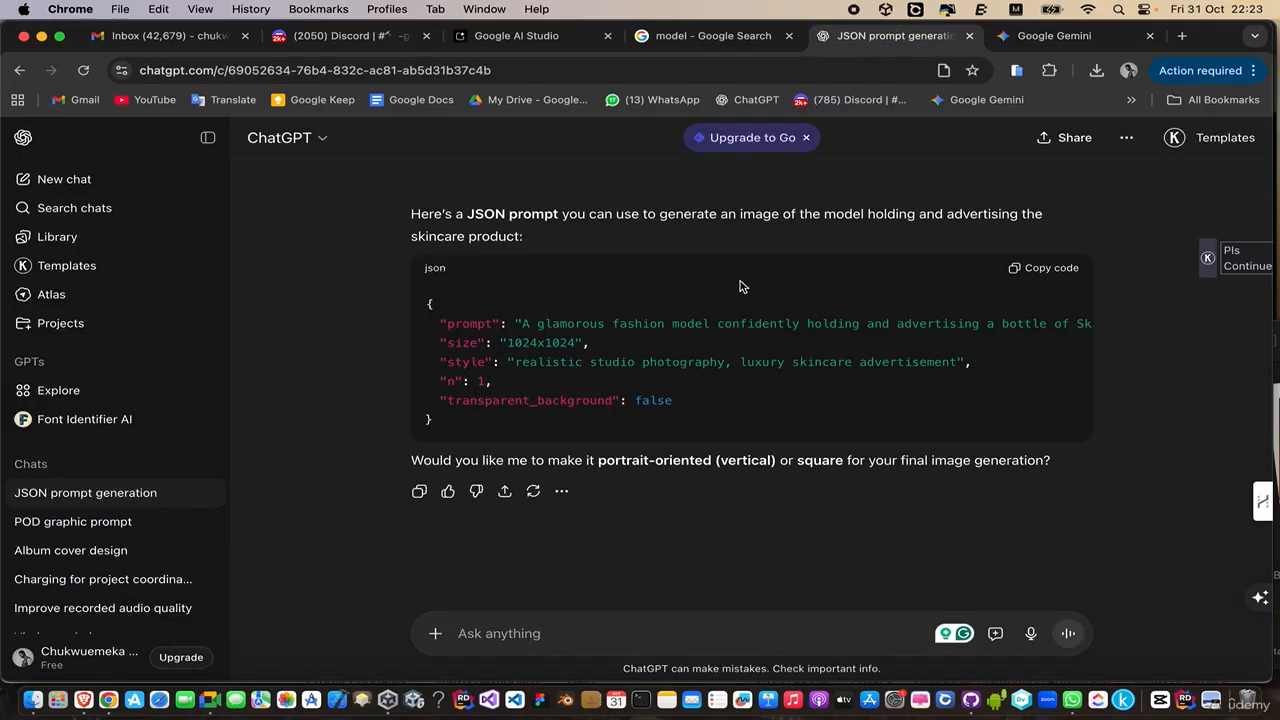
pyautogui.scroll(3, 740, 286)
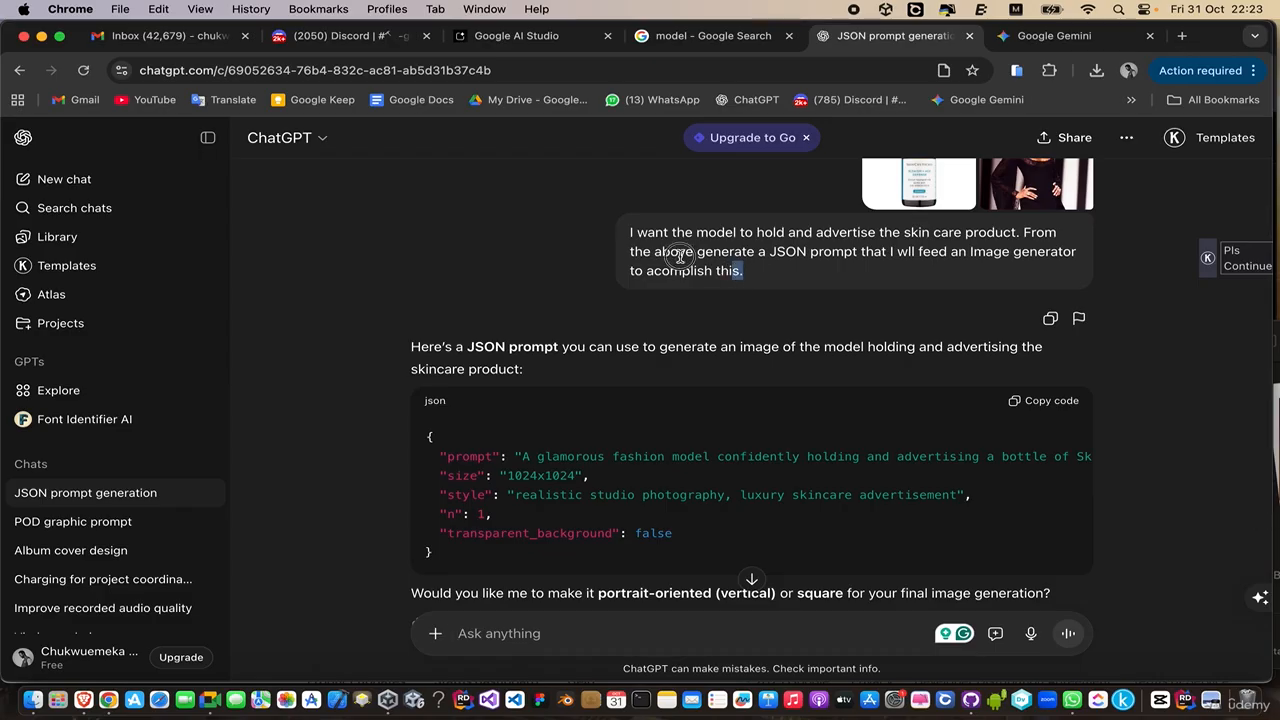
pyautogui.moveTo(743, 272); pyautogui.dragTo(630, 236)
pyautogui.press('super+c')
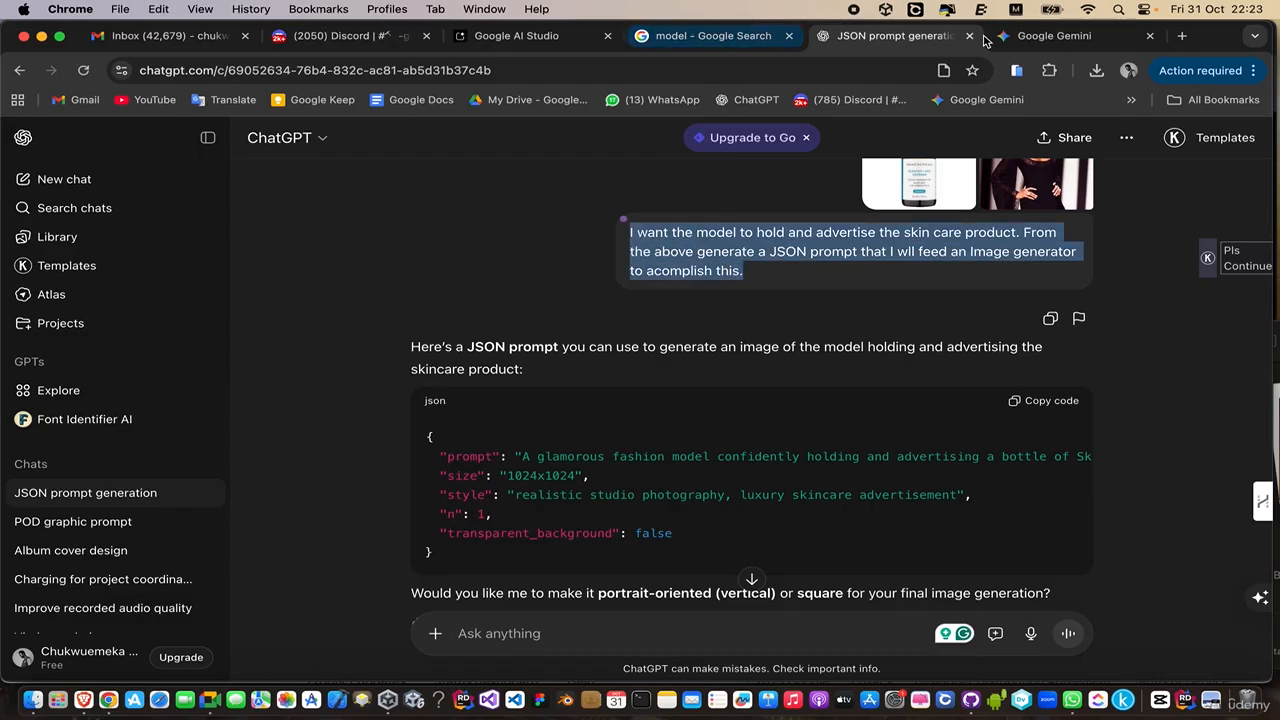
pyautogui.click(1052, 35)
pyautogui.click(494, 409)
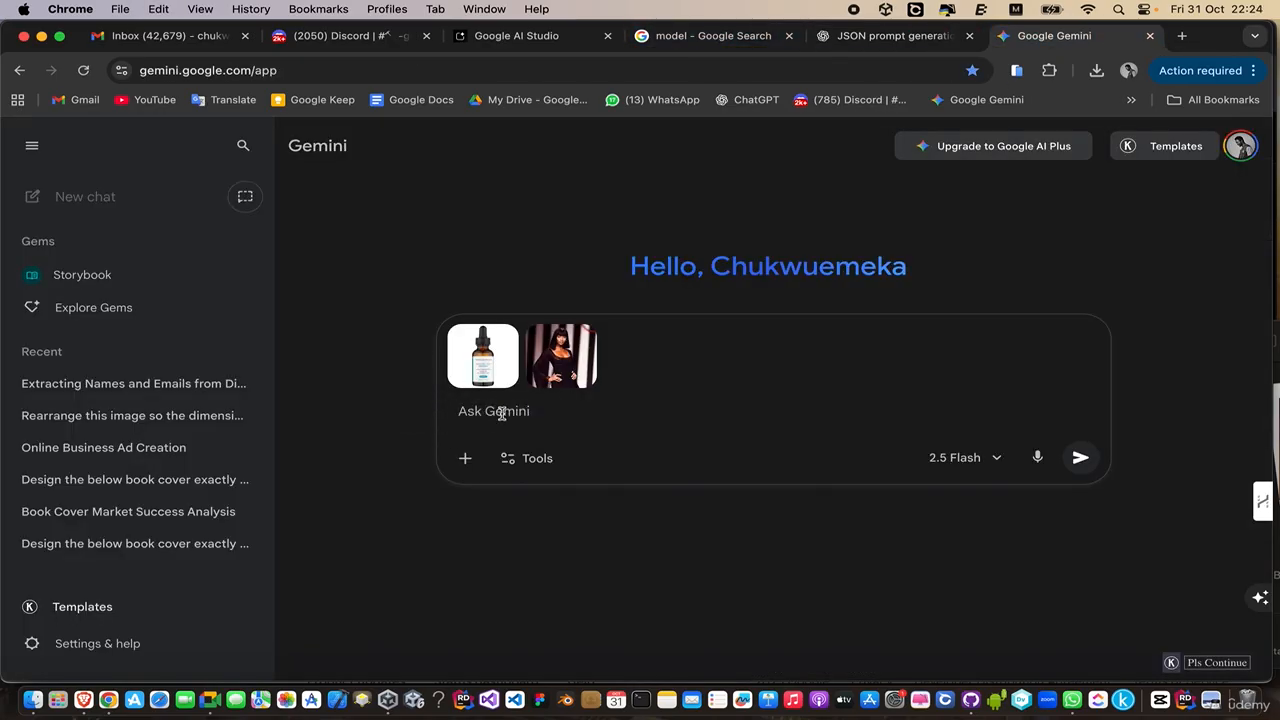
pyautogui.press('super+v')
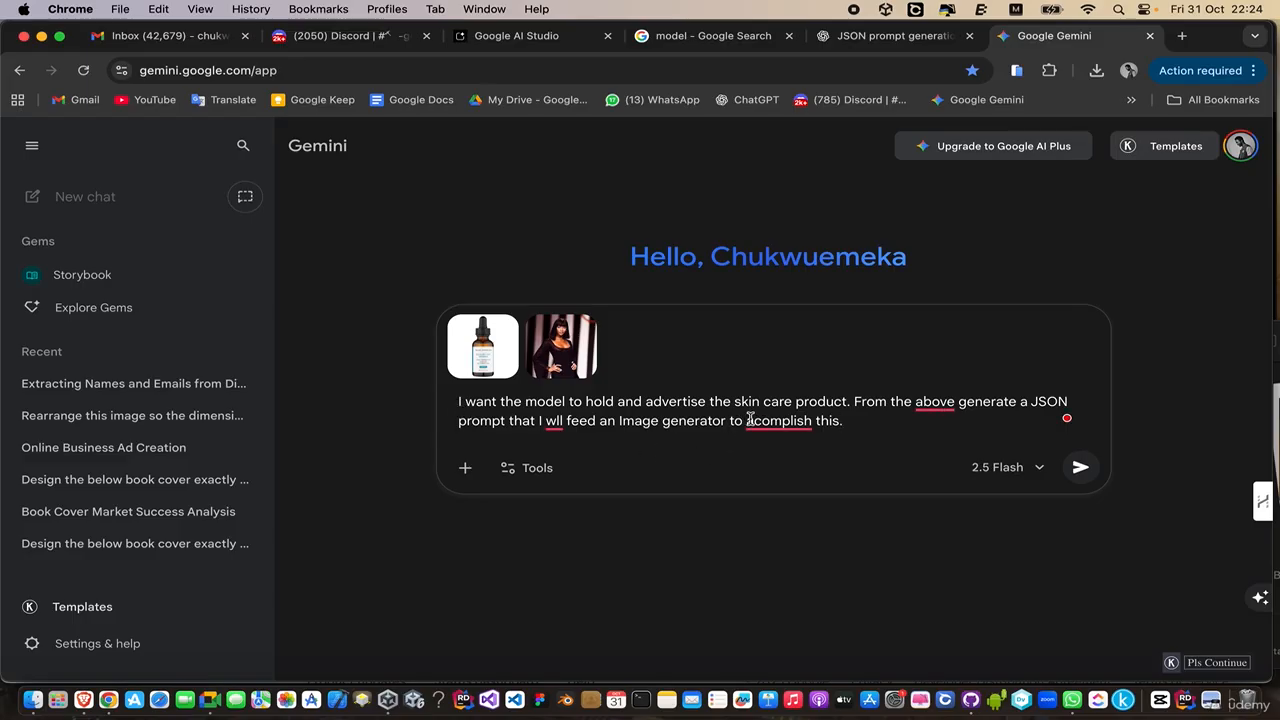
# Apply the corrections "accomplish", "above," and "will" to the Gemini prompt and submit it.
pyautogui.moveTo(751, 420)
pyautogui.click(769, 461)
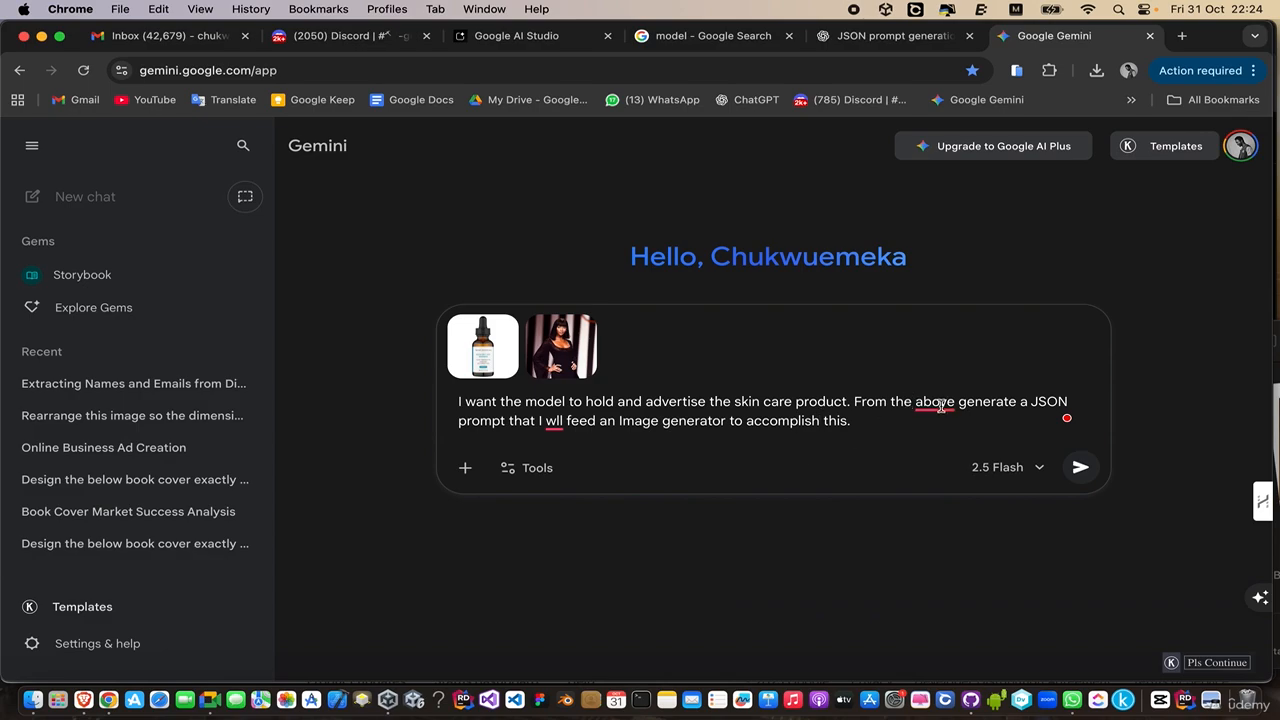
pyautogui.moveTo(940, 405)
pyautogui.click(941, 451)
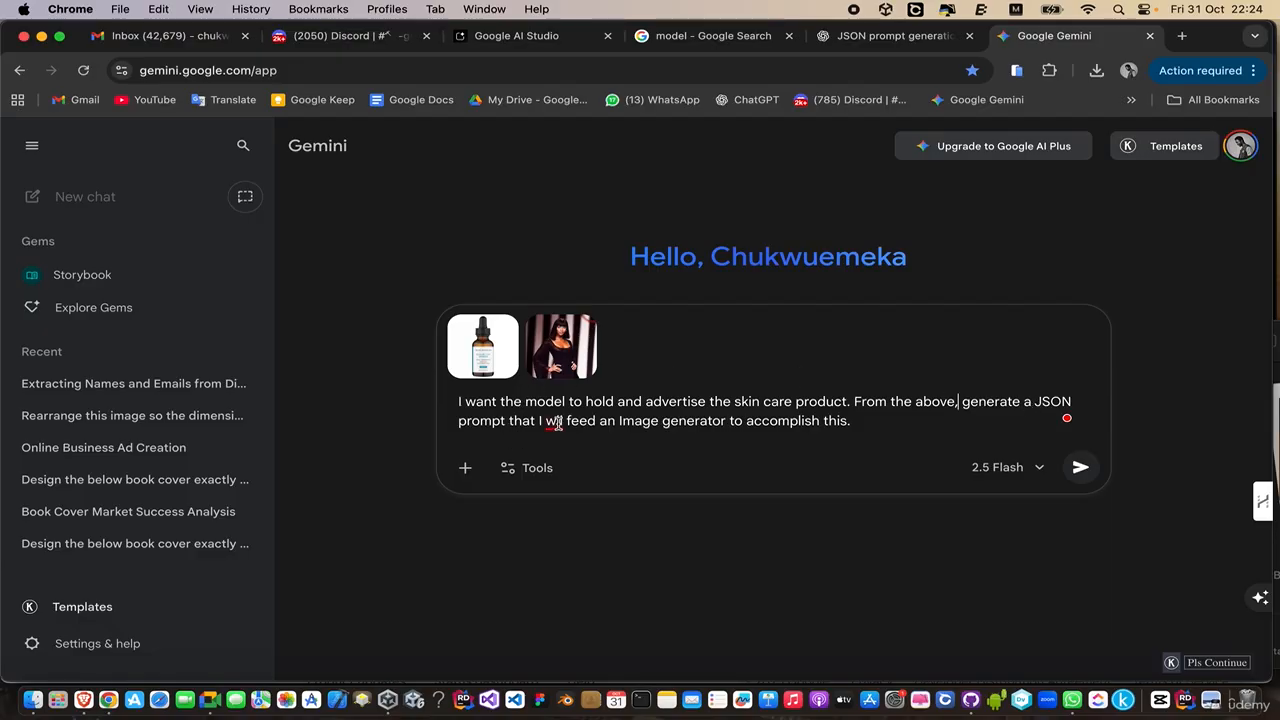
pyautogui.moveTo(556, 422)
pyautogui.click(558, 466)
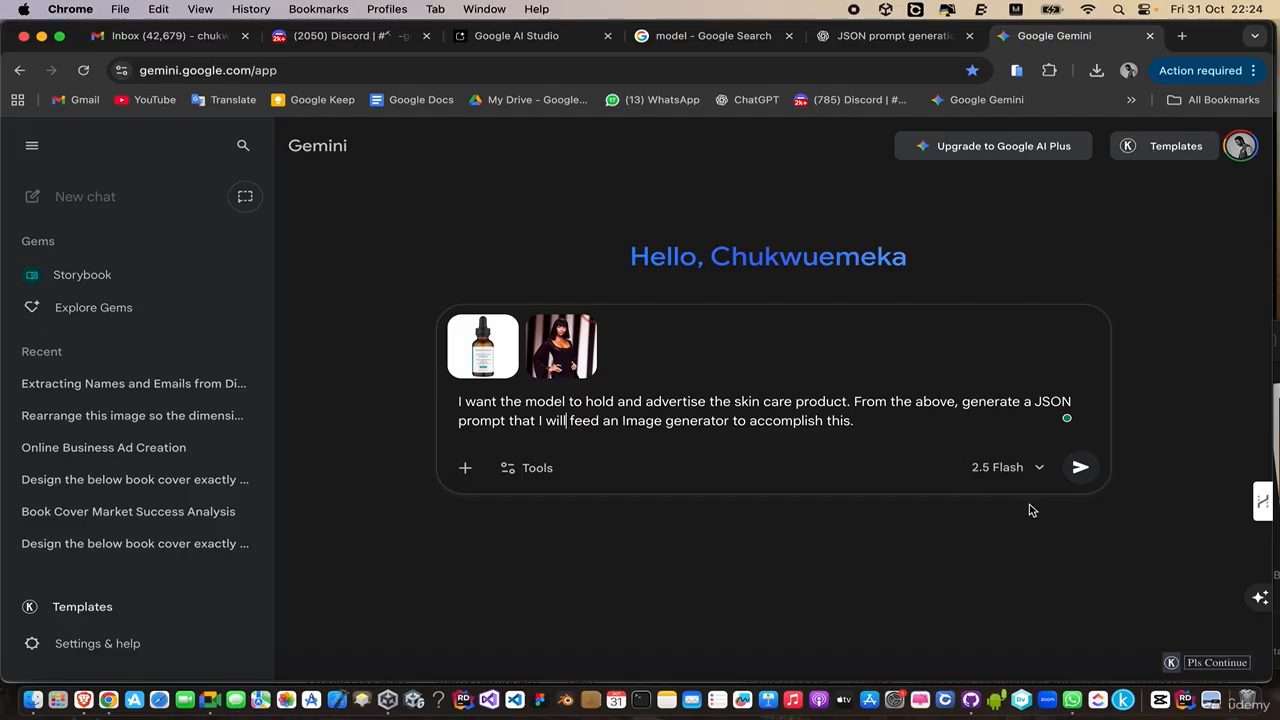
pyautogui.click(1080, 467)
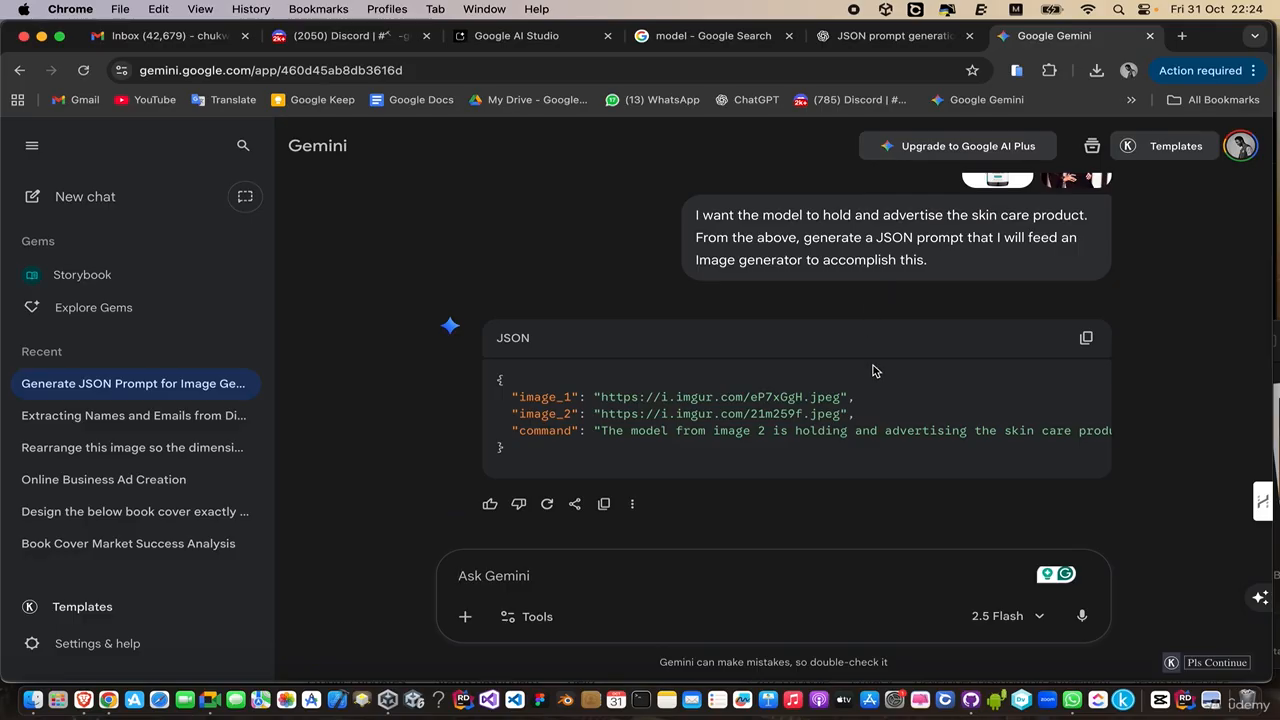
# Read through the full command line of Gemini's JSON prompt and copy the JSON code.
pyautogui.hscroll(3, 877, 416)
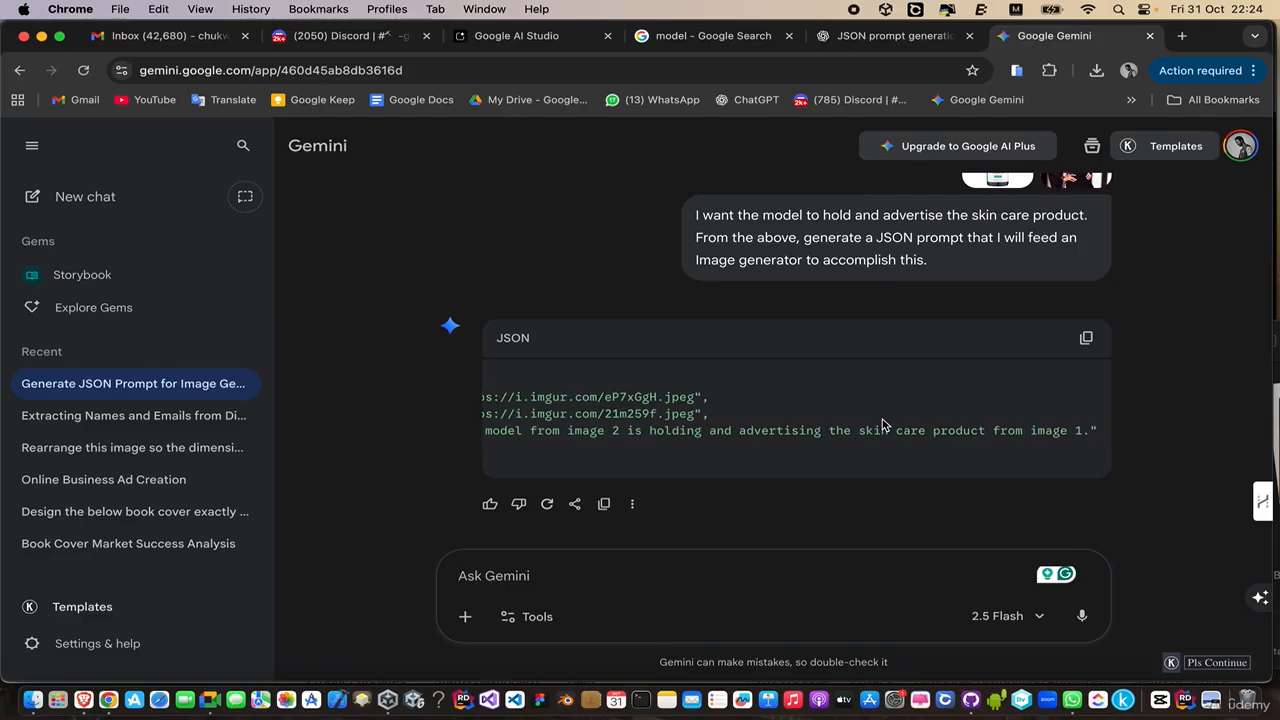
pyautogui.hscroll(-3, 882, 425)
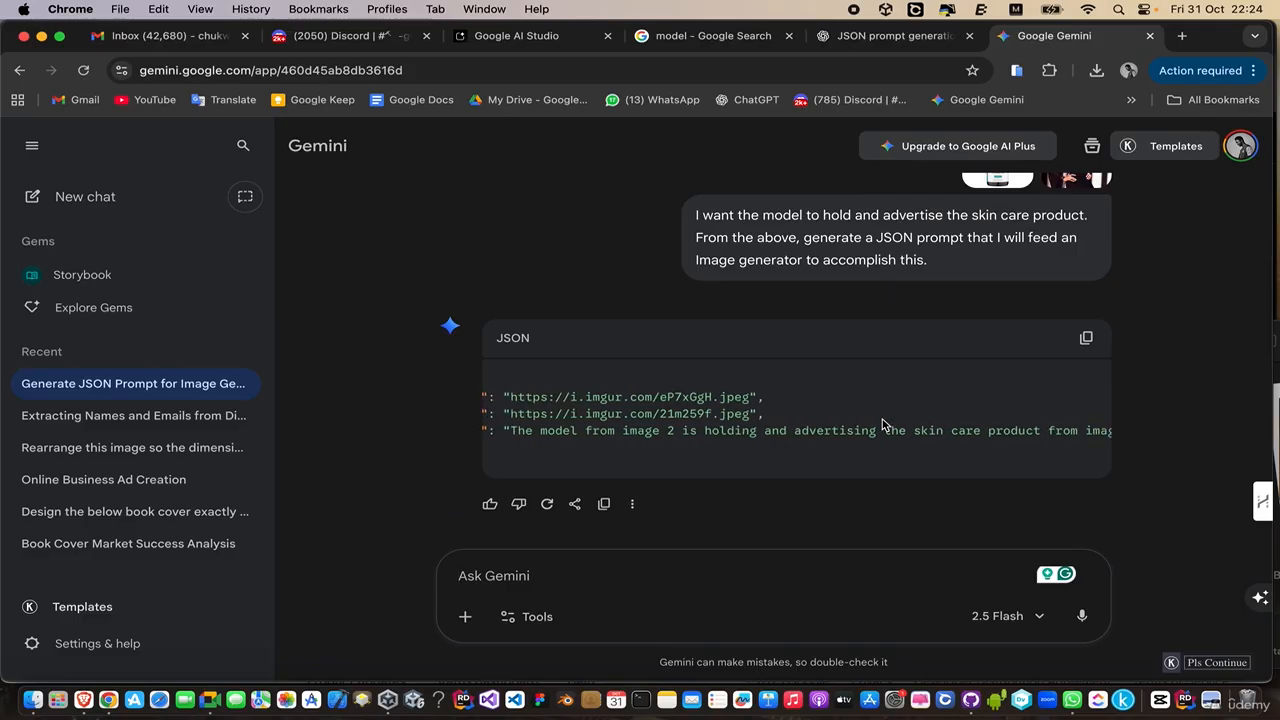
pyautogui.click(1087, 338)
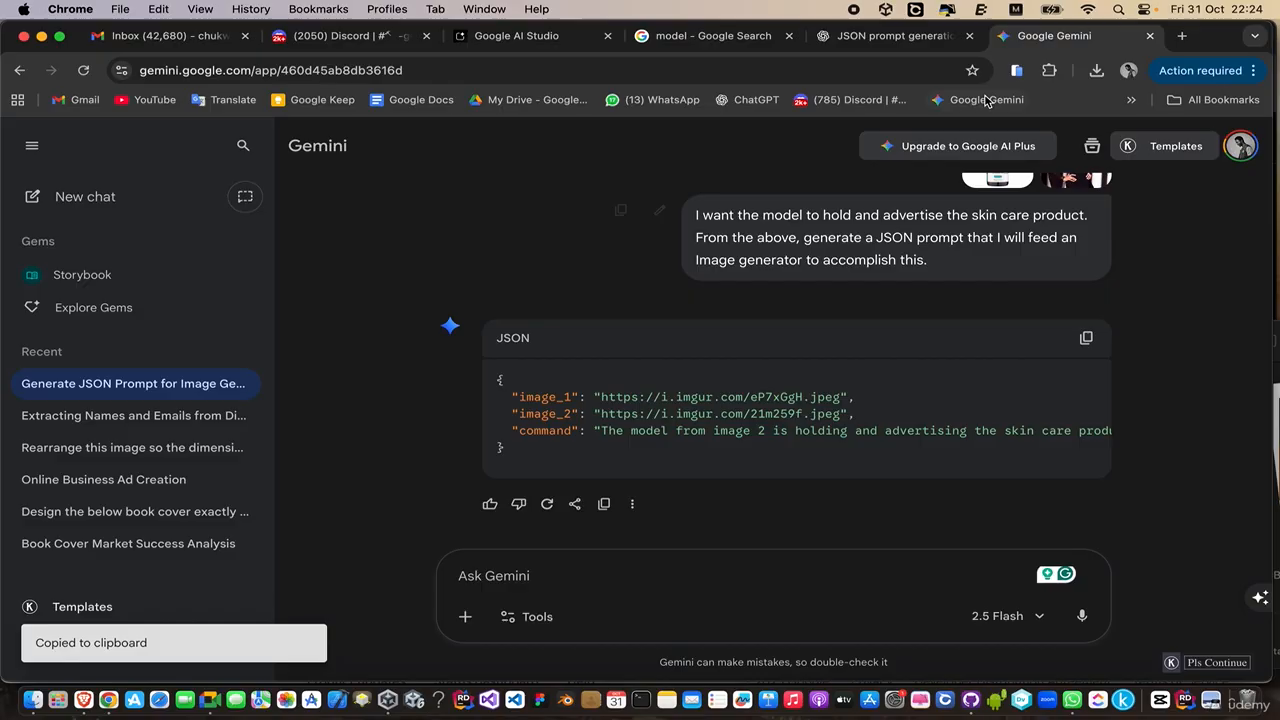
# Return to the ChatGPT conversation and examine the full length of its JSON prompt for comparison with Gemini's.
pyautogui.click(897, 36)
pyautogui.scroll(-1, 730, 437)
pyautogui.hscroll(5, 705, 484)
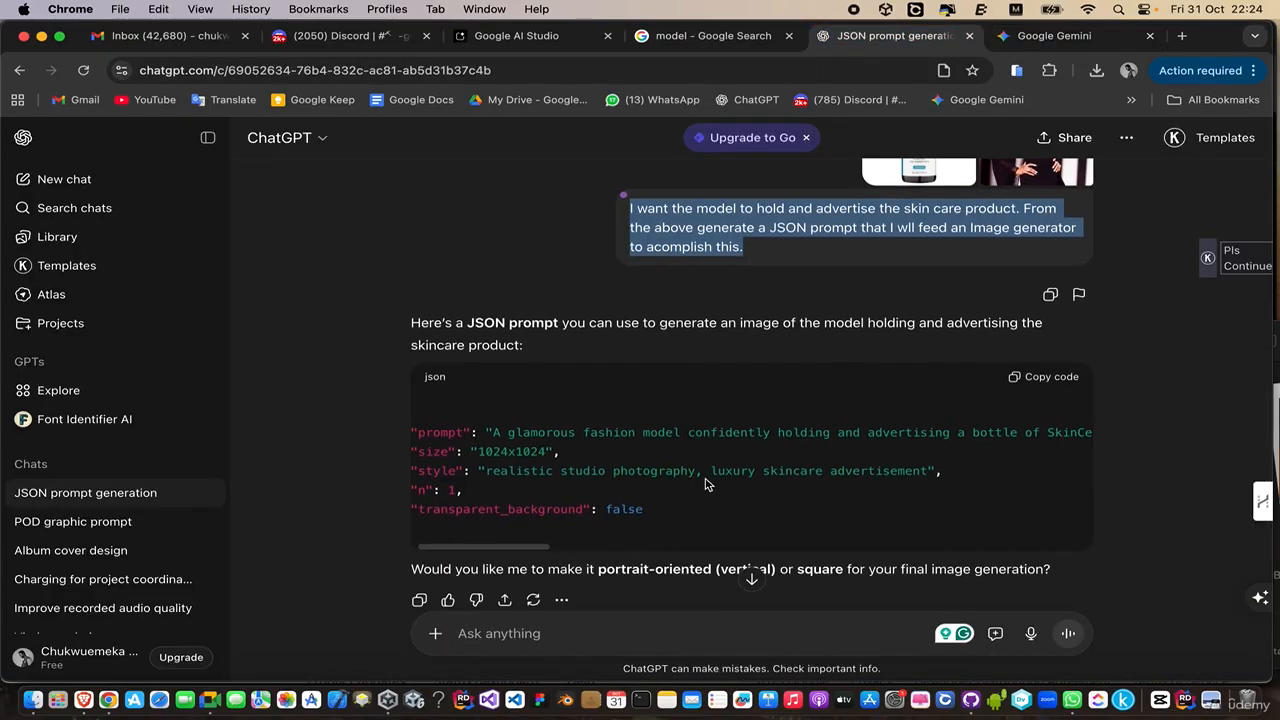
pyautogui.hscroll(10, 705, 484)
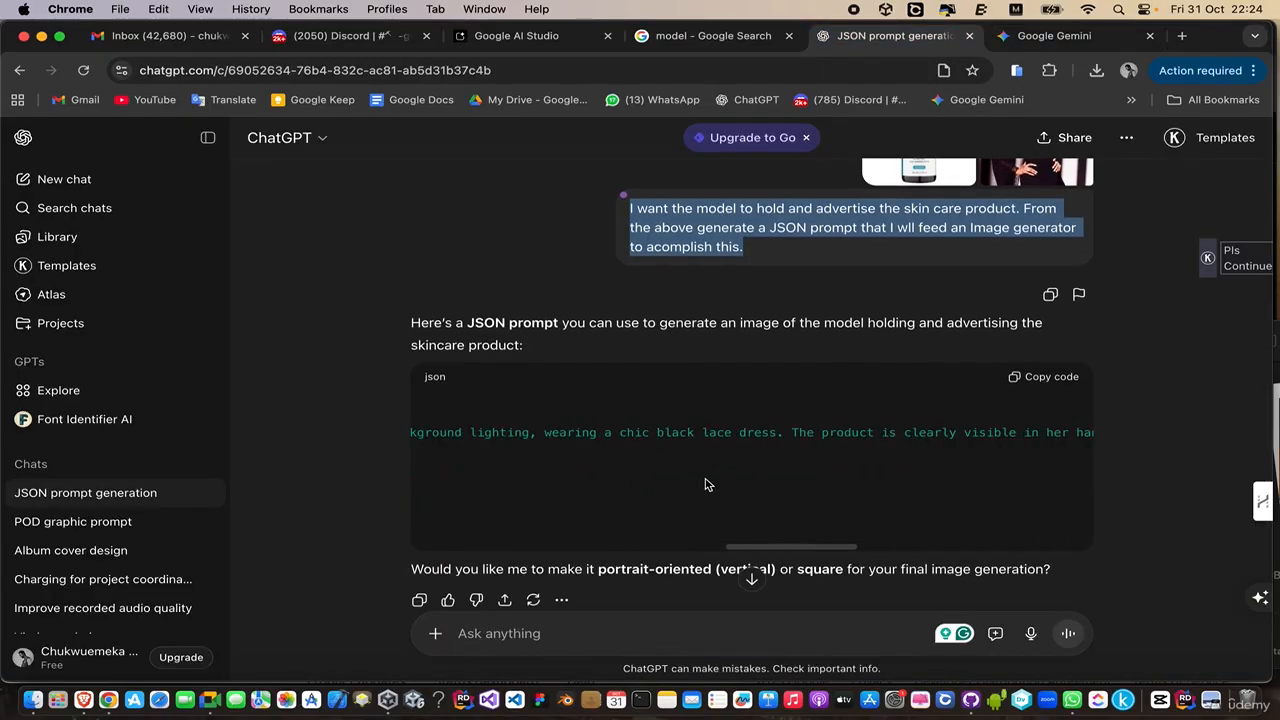
pyautogui.hscroll(4, 705, 484)
pyautogui.hscroll(-7, 705, 484)
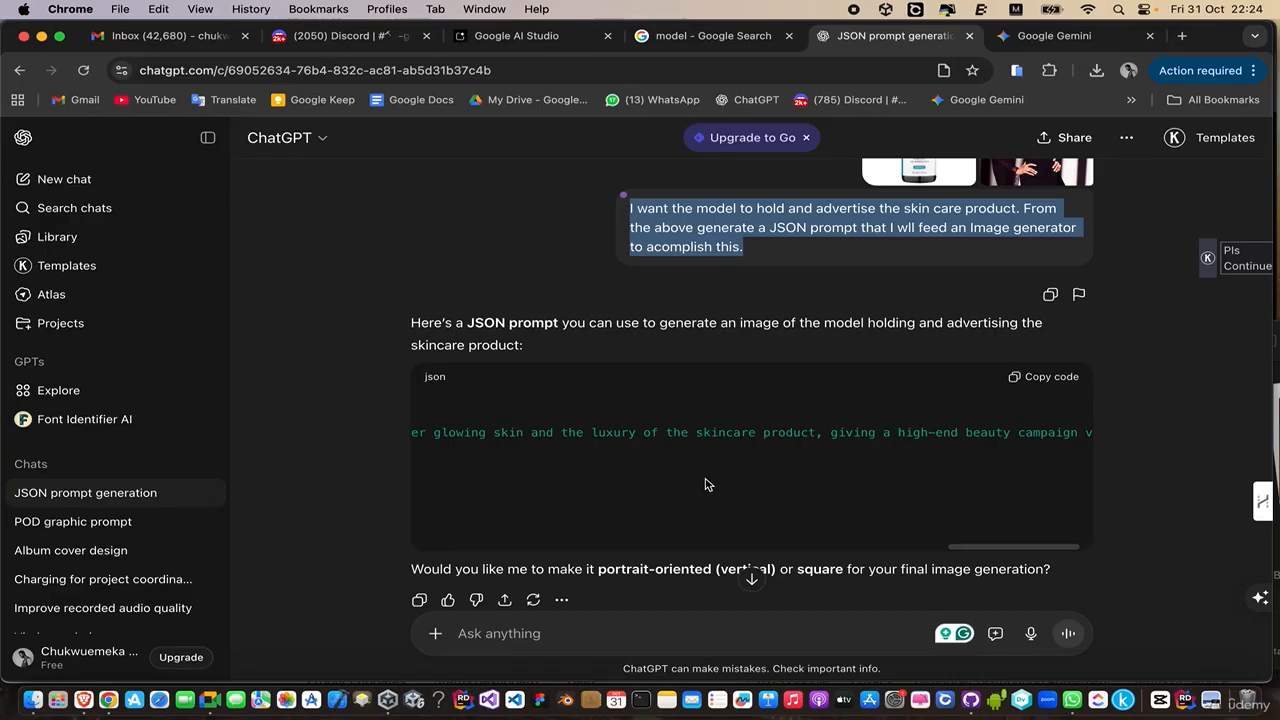
pyautogui.hscroll(-8, 705, 484)
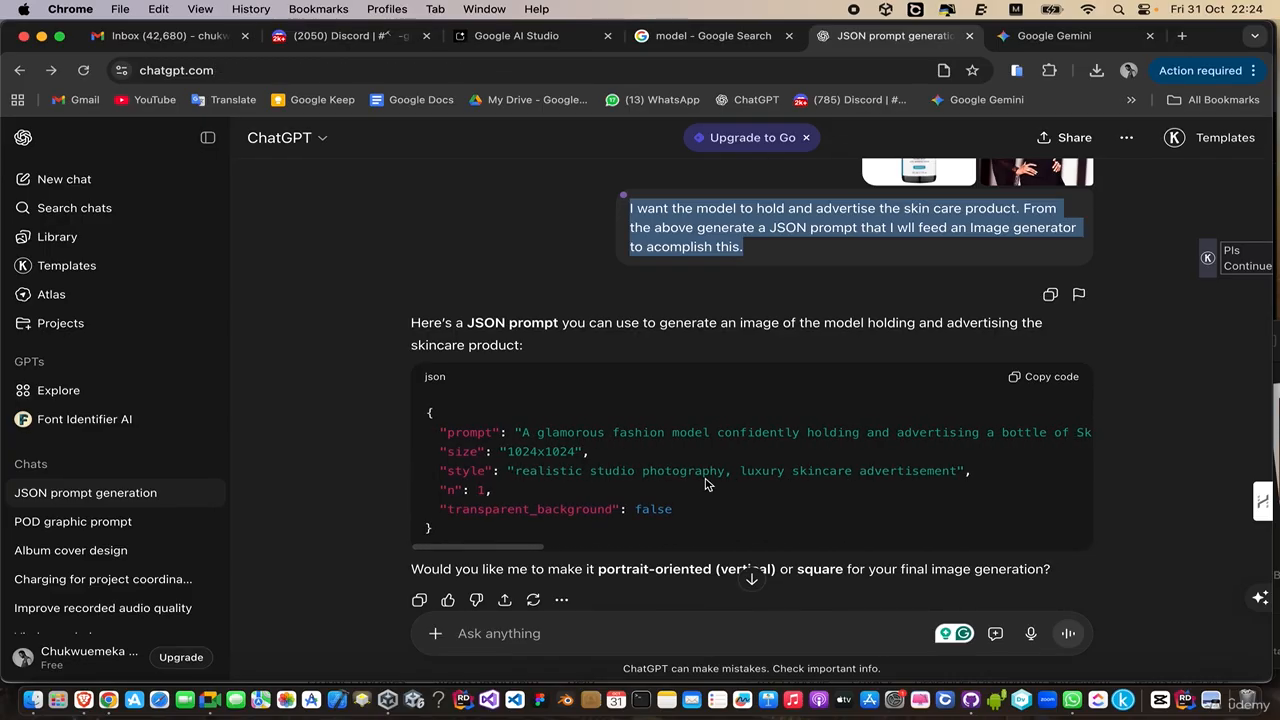
# Search Google for "google ai studio" in a new tab and open the Google AI Studio site.
pyautogui.press('super+t')
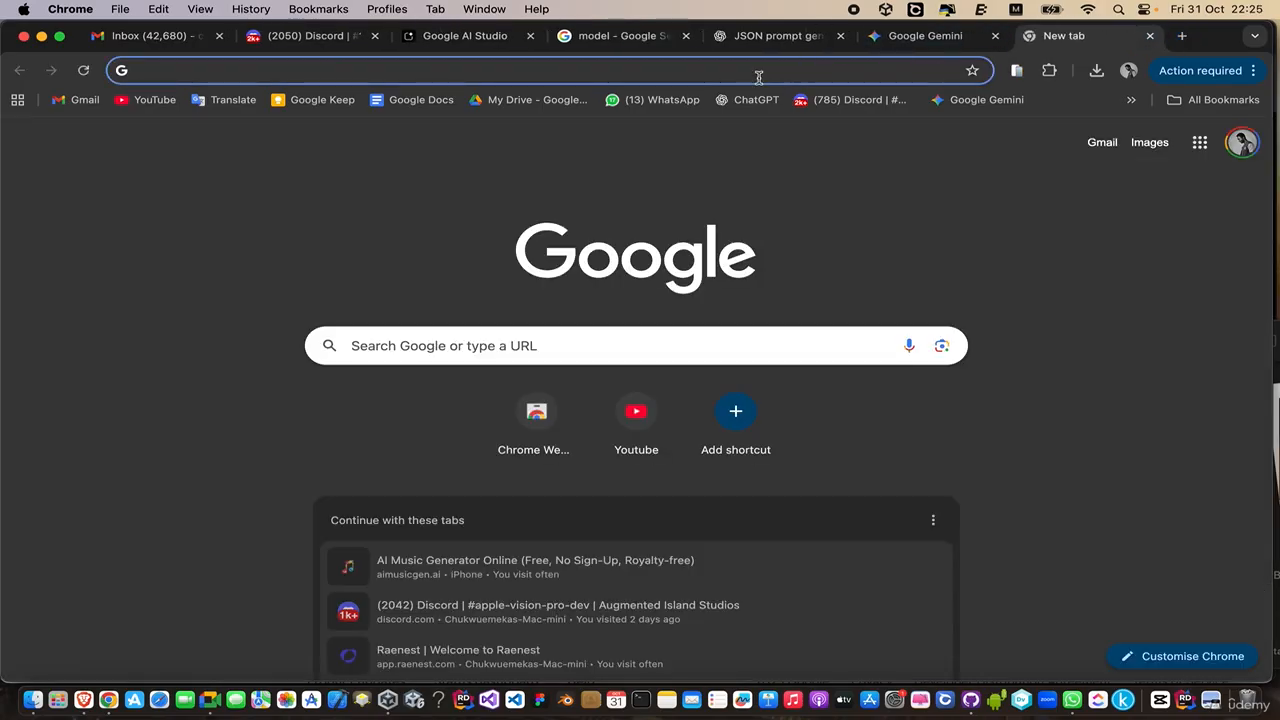
pyautogui.click(759, 77)
pyautogui.write('g')
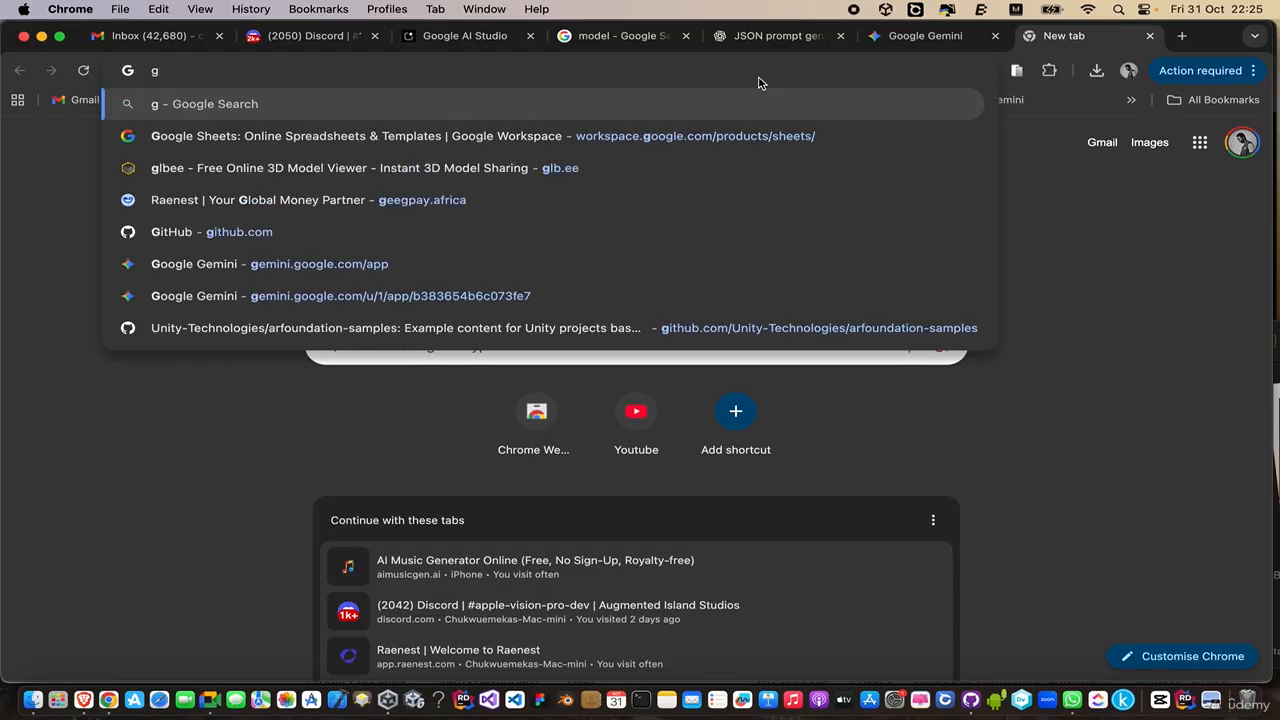
pyautogui.write('o')
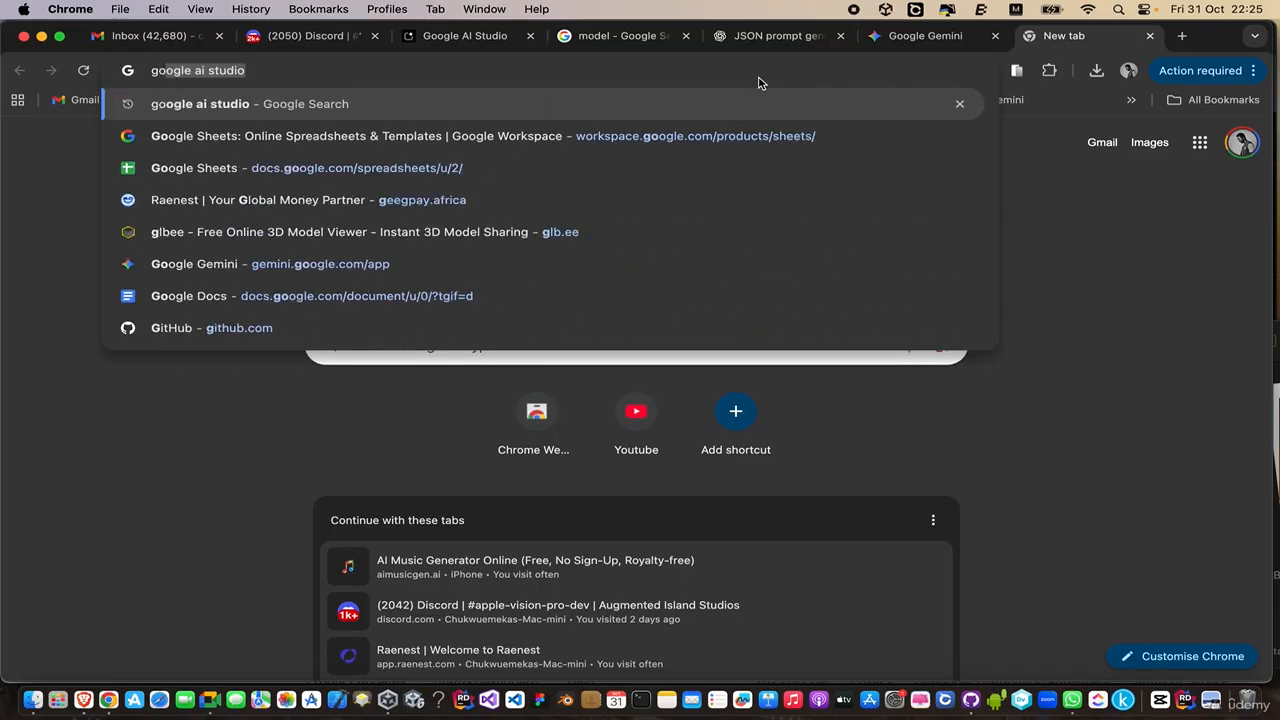
pyautogui.write('ogle a')
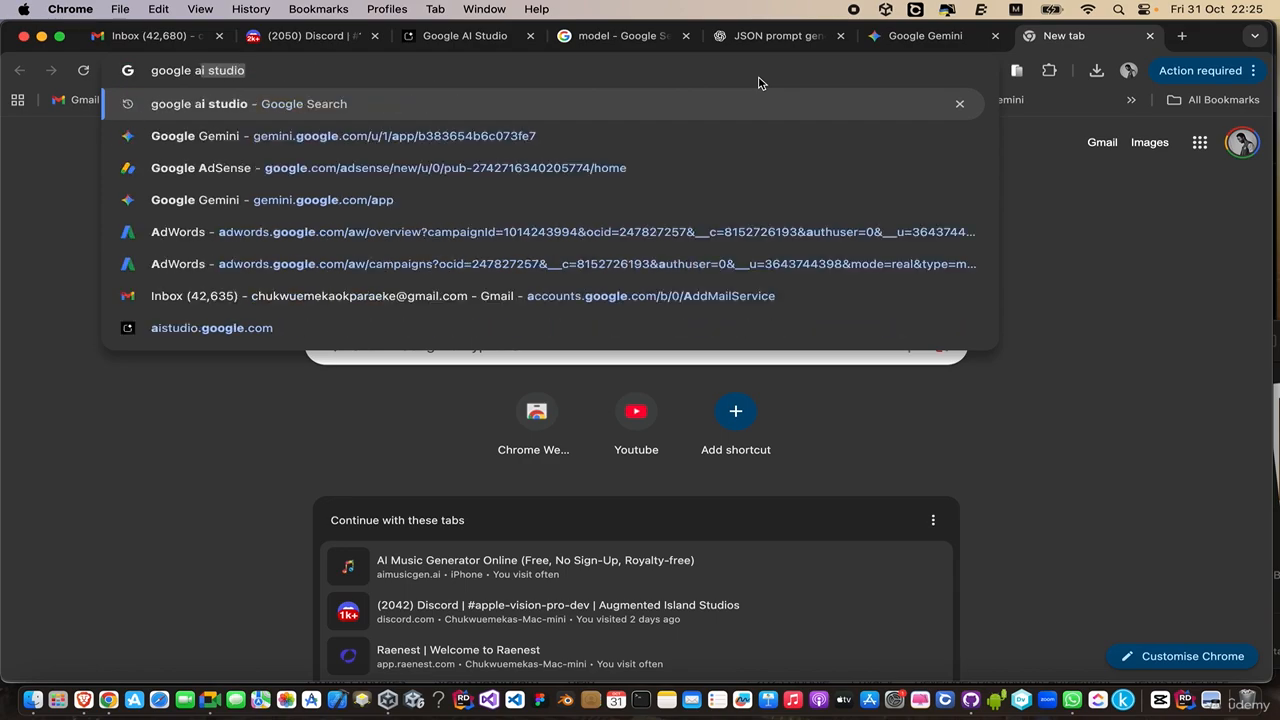
pyautogui.press('Return')
pyautogui.scroll(-3, 427, 481)
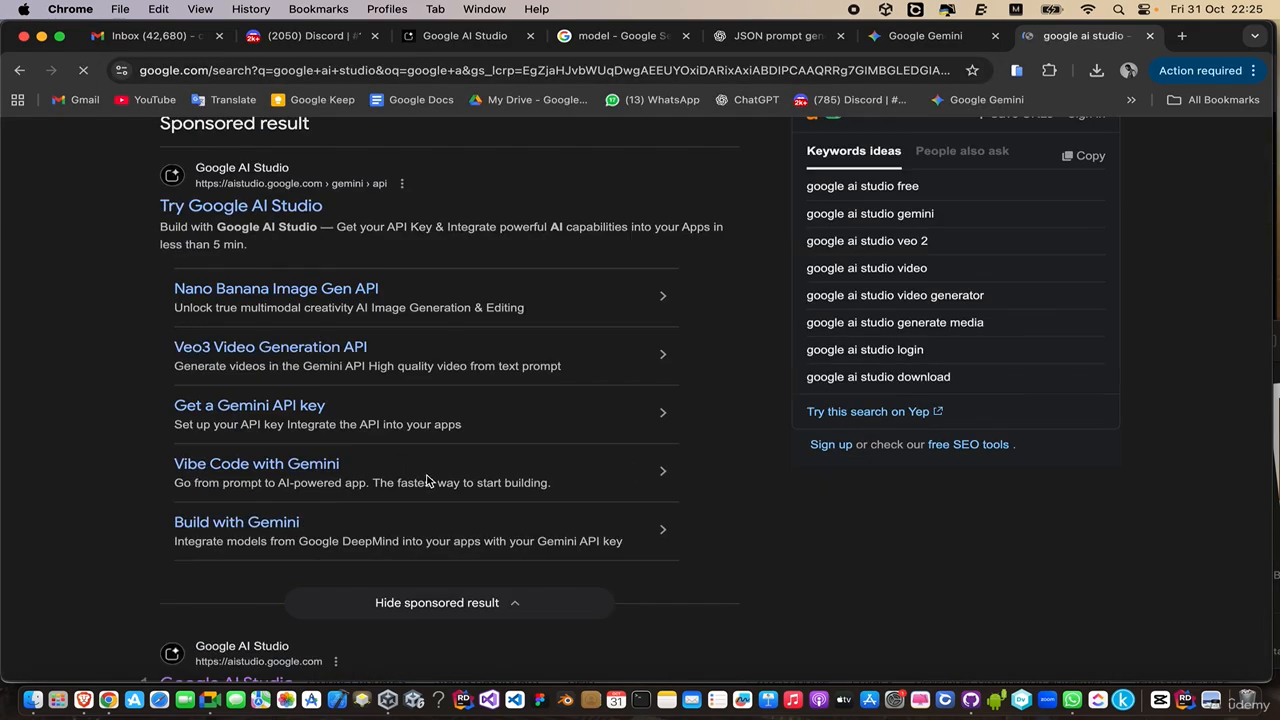
pyautogui.scroll(-5, 427, 481)
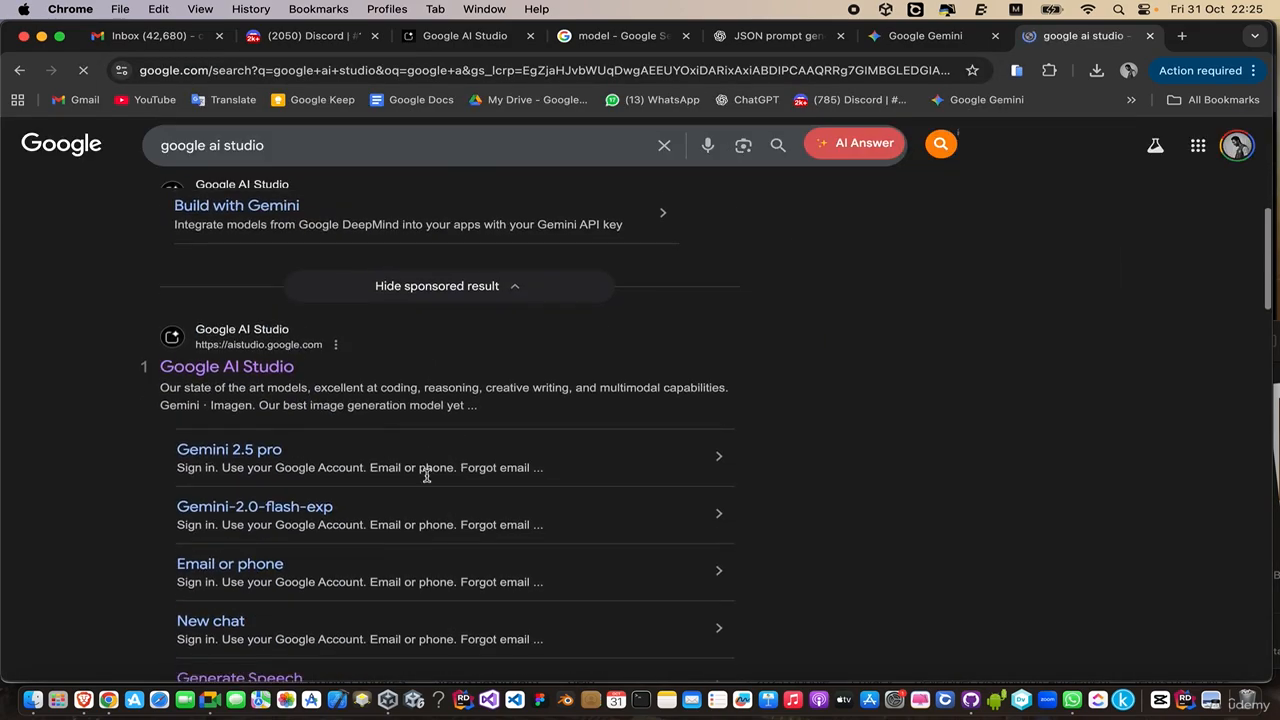
pyautogui.click(246, 369)
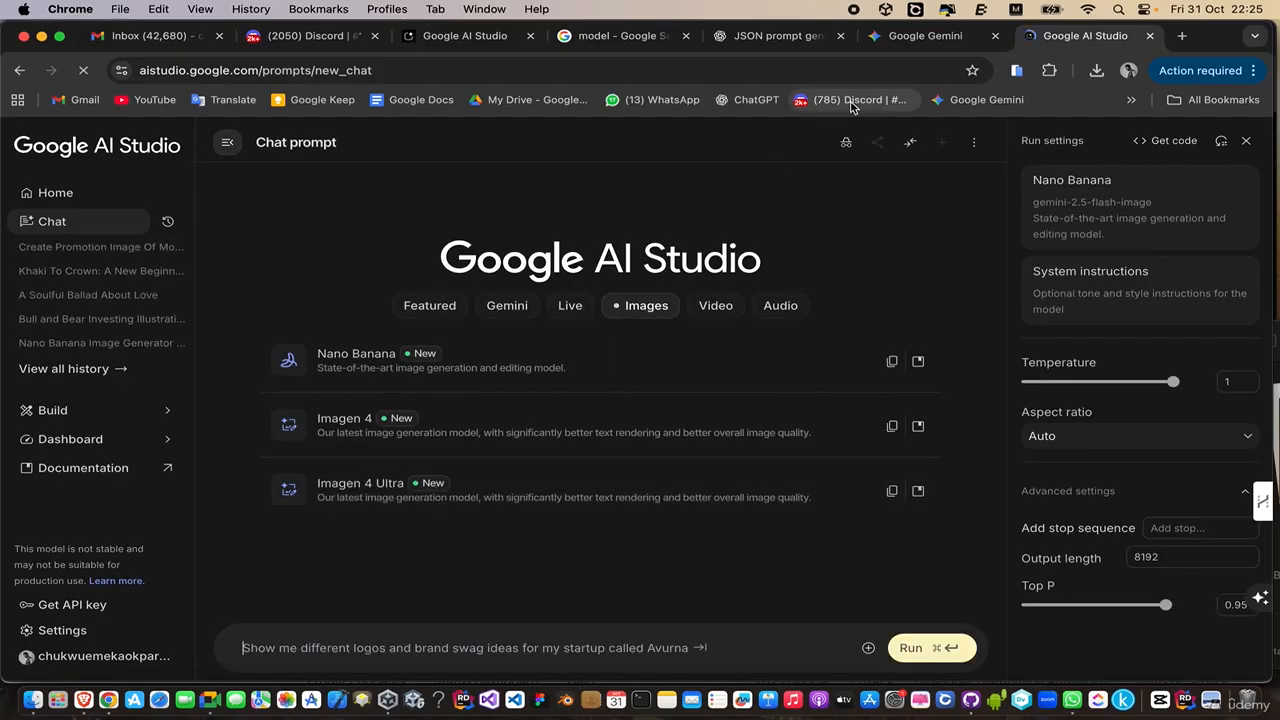
# Try to attach the product and model images from Downloads together to the existing ChatGPT conversation.
pyautogui.click(776, 35)
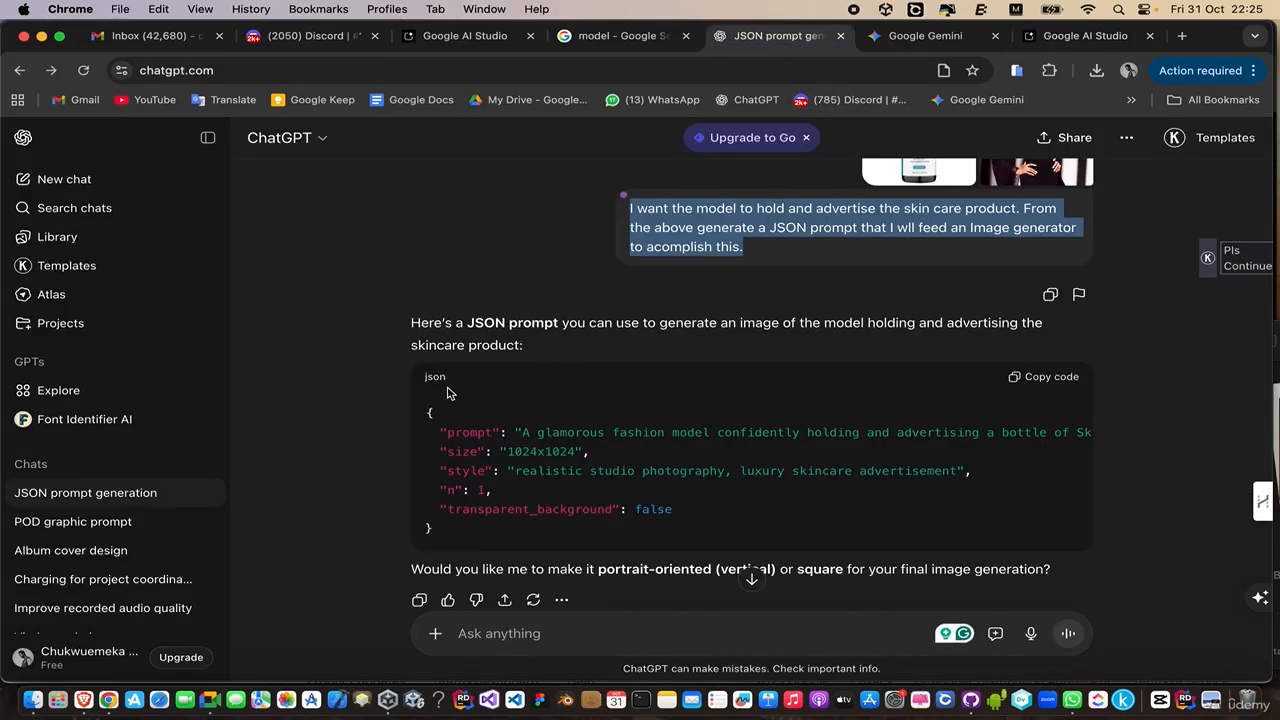
pyautogui.scroll(-2, 447, 393)
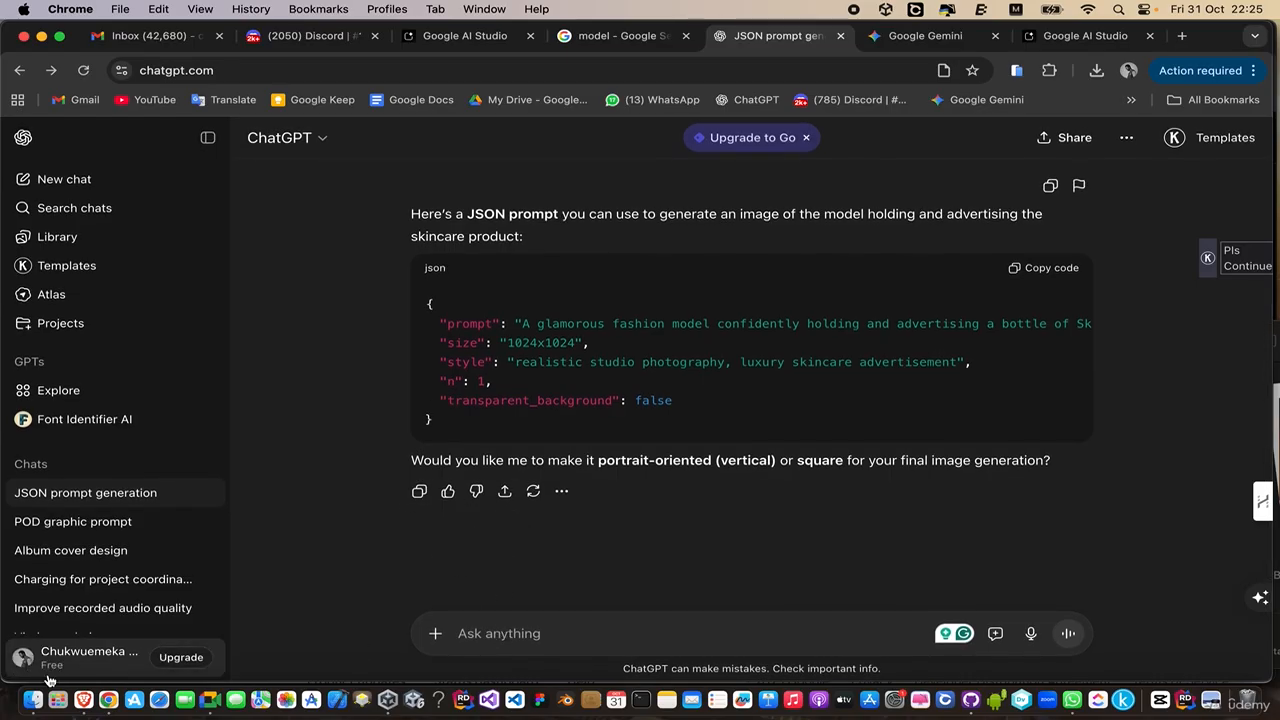
pyautogui.click(33, 700)
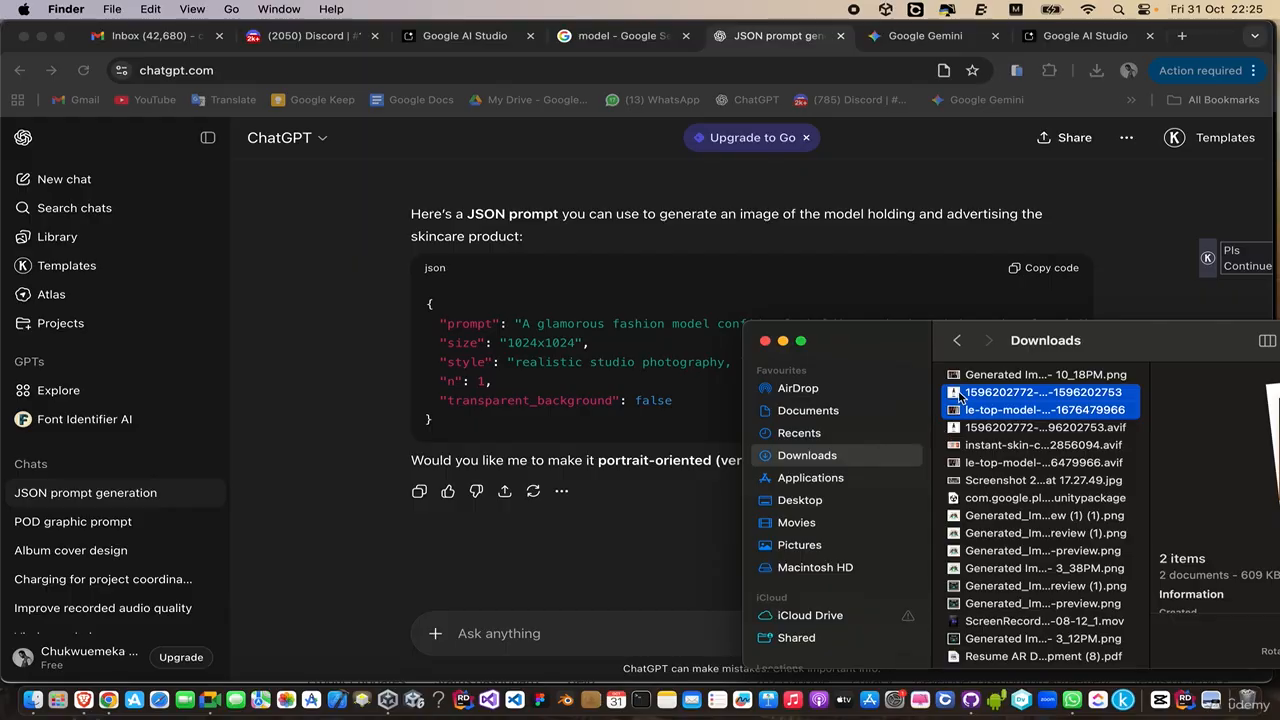
pyautogui.moveTo(960, 396); pyautogui.dragTo(495, 632)
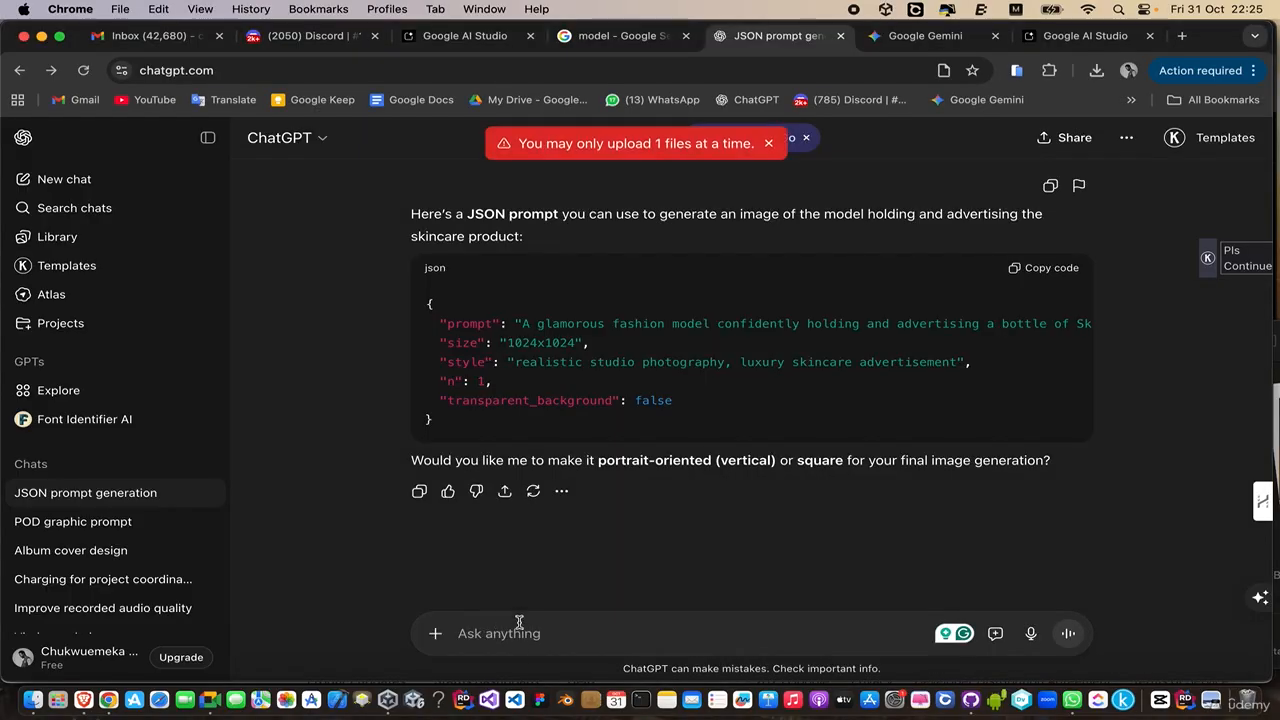
# In Google AI Studio, choose the featured Gemini 2.5 Pro model and attach both the product and model images from Downloads to the prompt.
pyautogui.click(1072, 40)
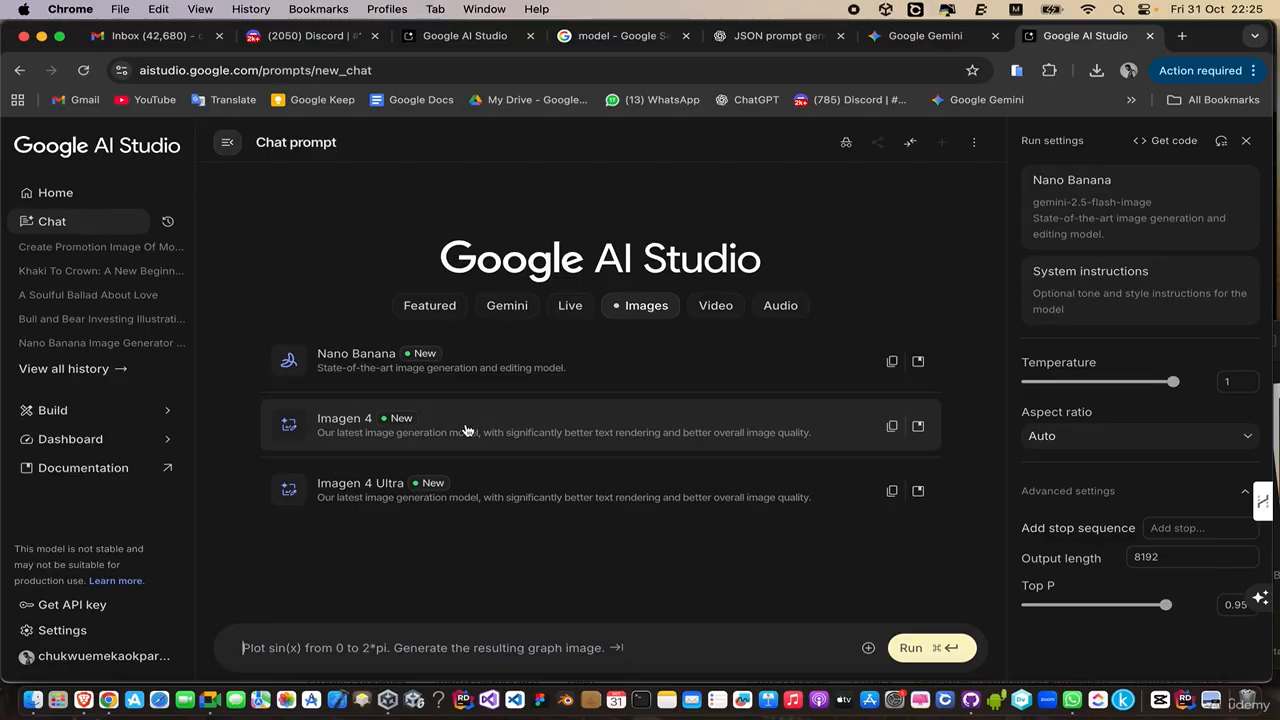
pyautogui.click(436, 312)
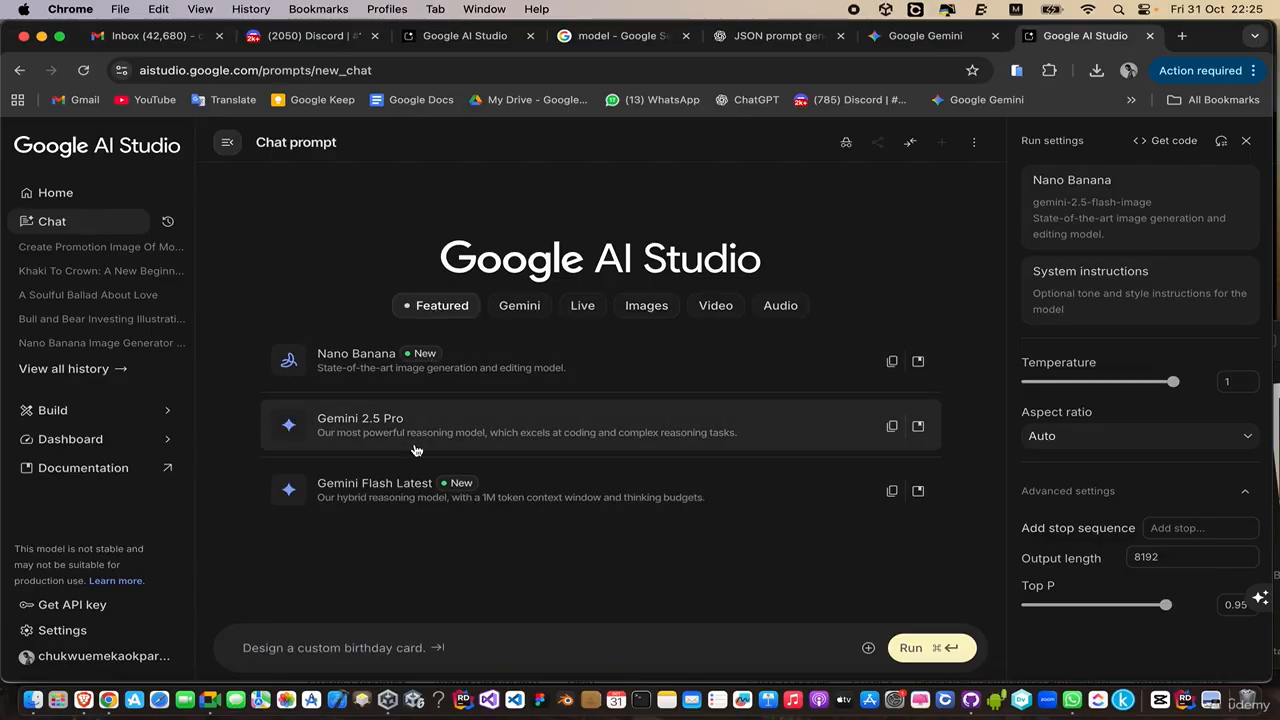
pyautogui.click(449, 430)
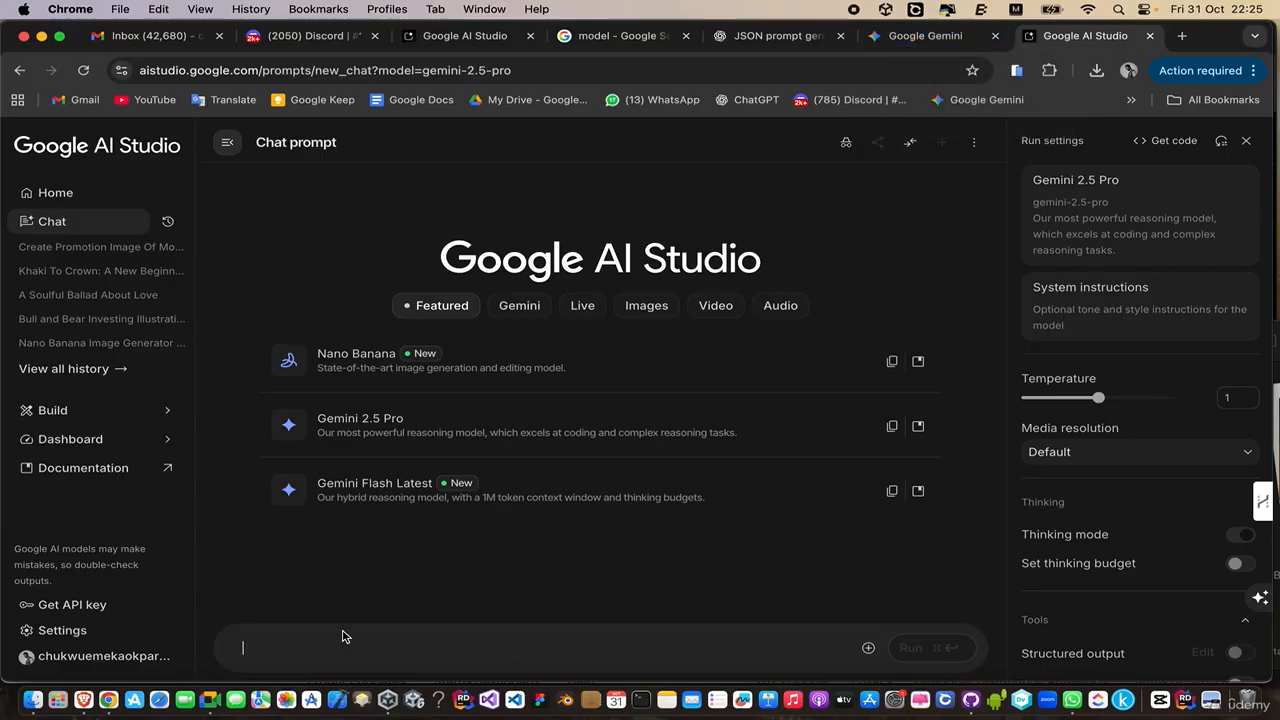
pyautogui.click(33, 700)
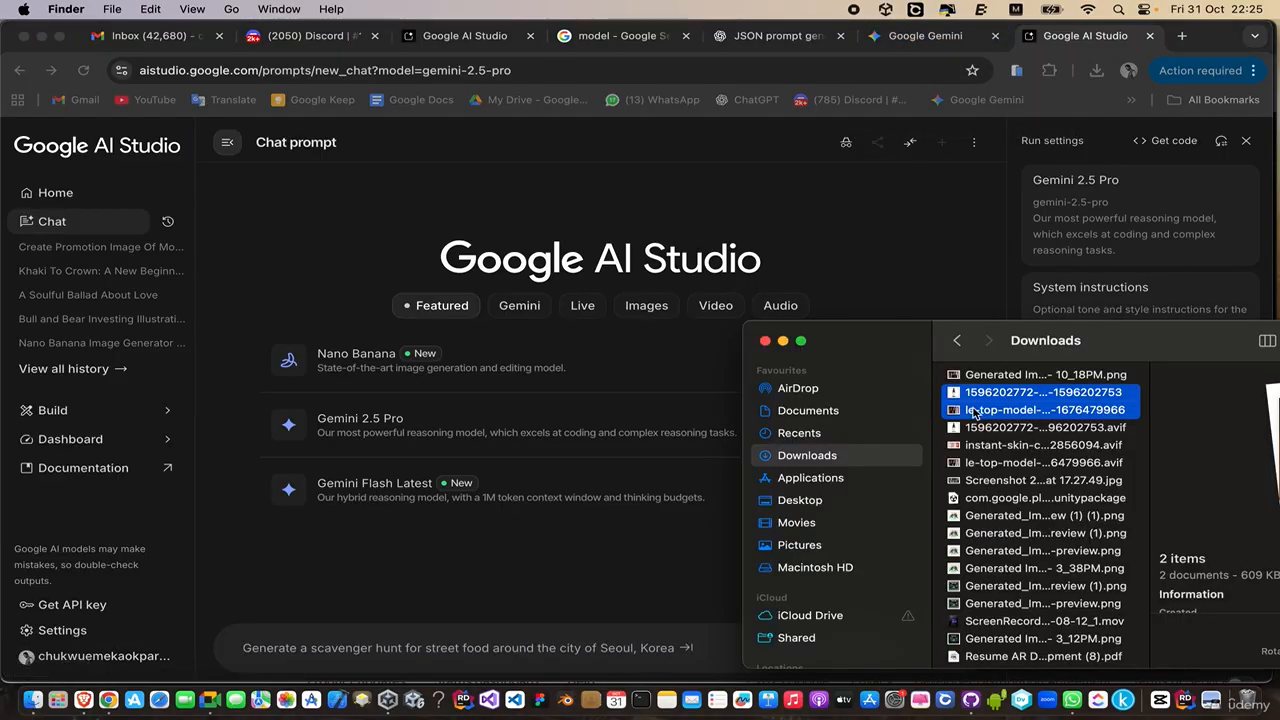
pyautogui.moveTo(975, 403); pyautogui.dragTo(372, 640)
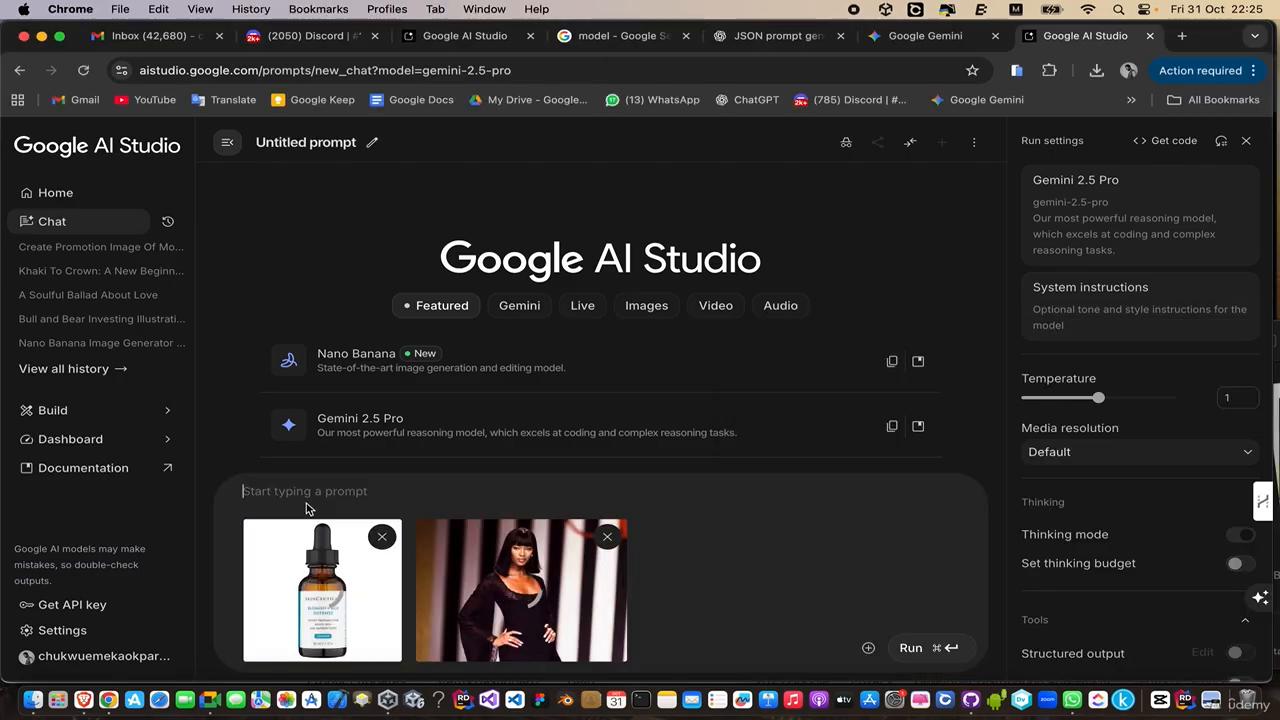
# Reuse the ChatGPT request for a JSON prompt of the model holding and advertising the skin care product in Google AI Studio, and run it.
pyautogui.write('{   "image_1": "https://i.imgur.com/eP7xGgH.jpeg",   "image_2": "https://i.imgur.com/21m259f.jpeg",   "command": "The model from image 2 is holding and advertising the skin care product from image 1." }')
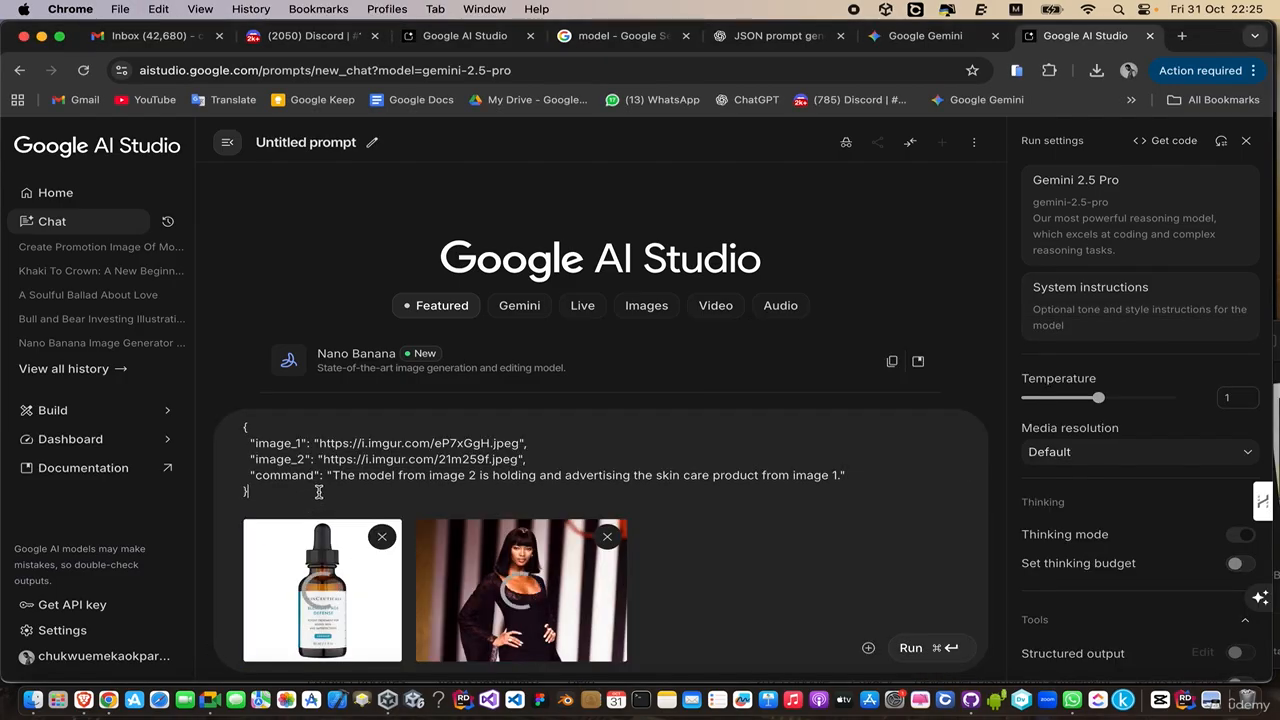
pyautogui.press('super+z')
pyautogui.click(778, 38)
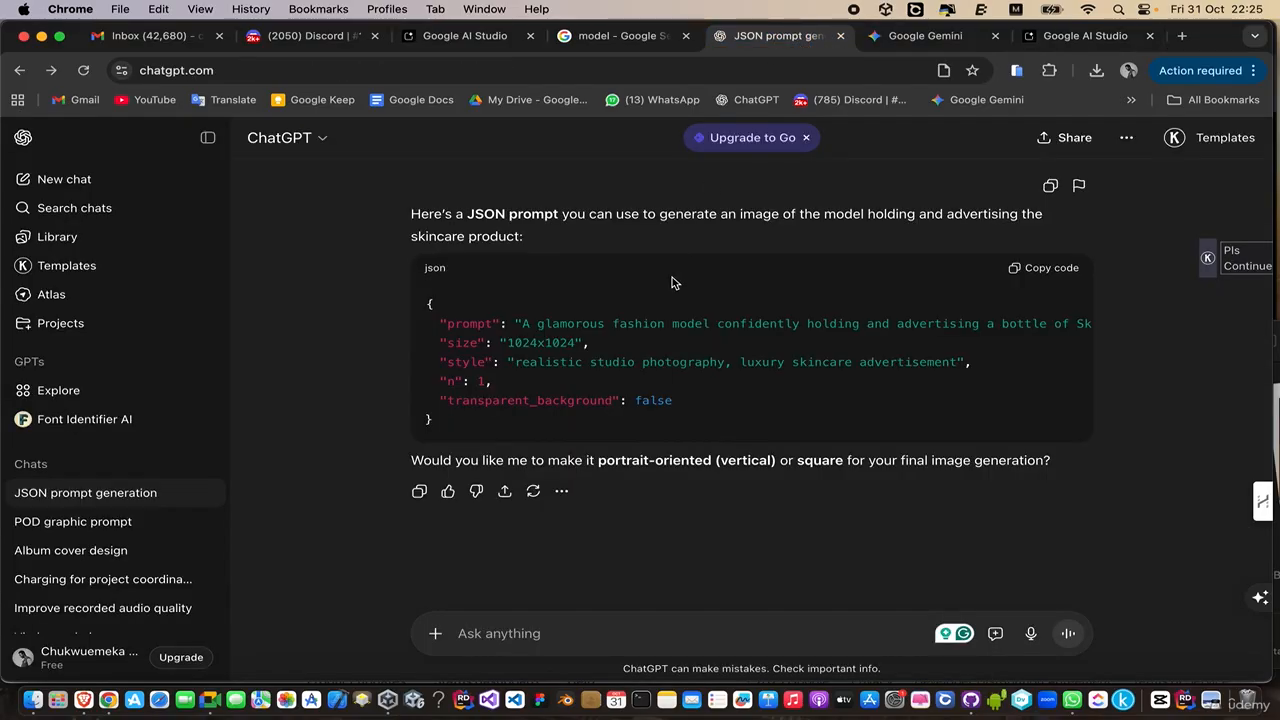
pyautogui.scroll(4, 672, 283)
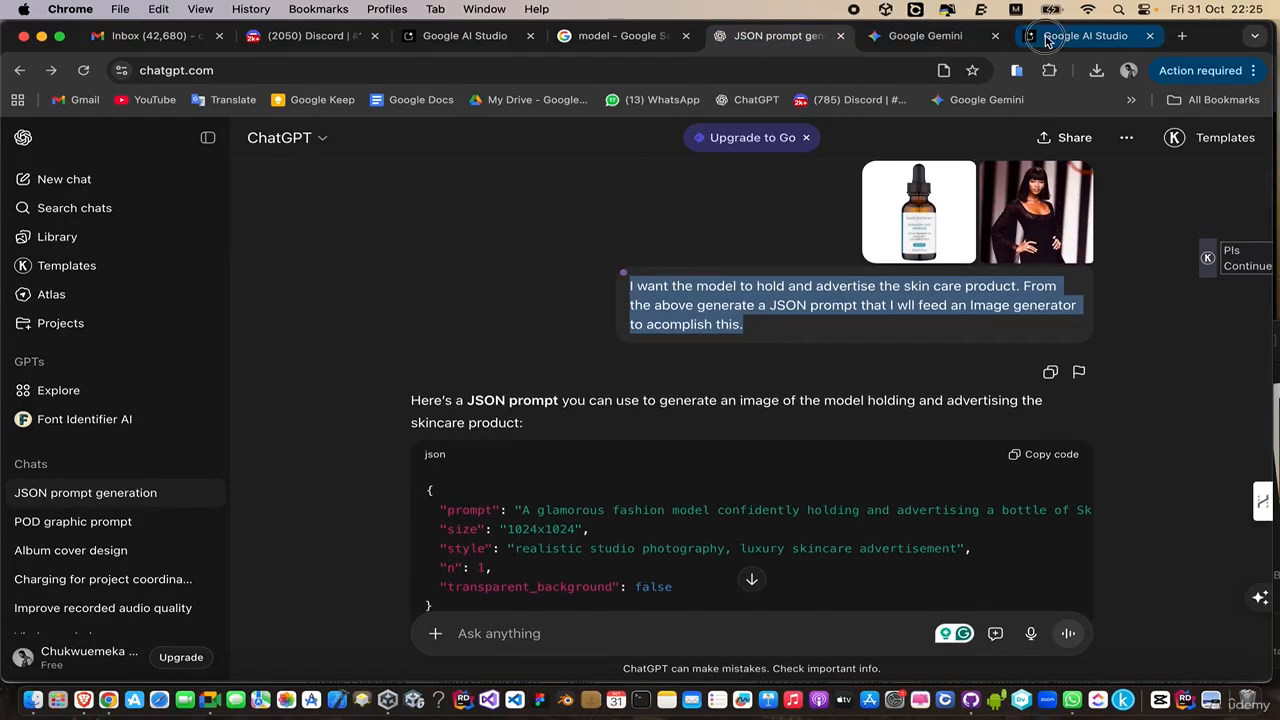
pyautogui.click(1080, 36)
pyautogui.write('I want the model to hold and advertise the skin care product. From the above generate a JSON prompt that I wll feed an Image generator to acomplish this.')
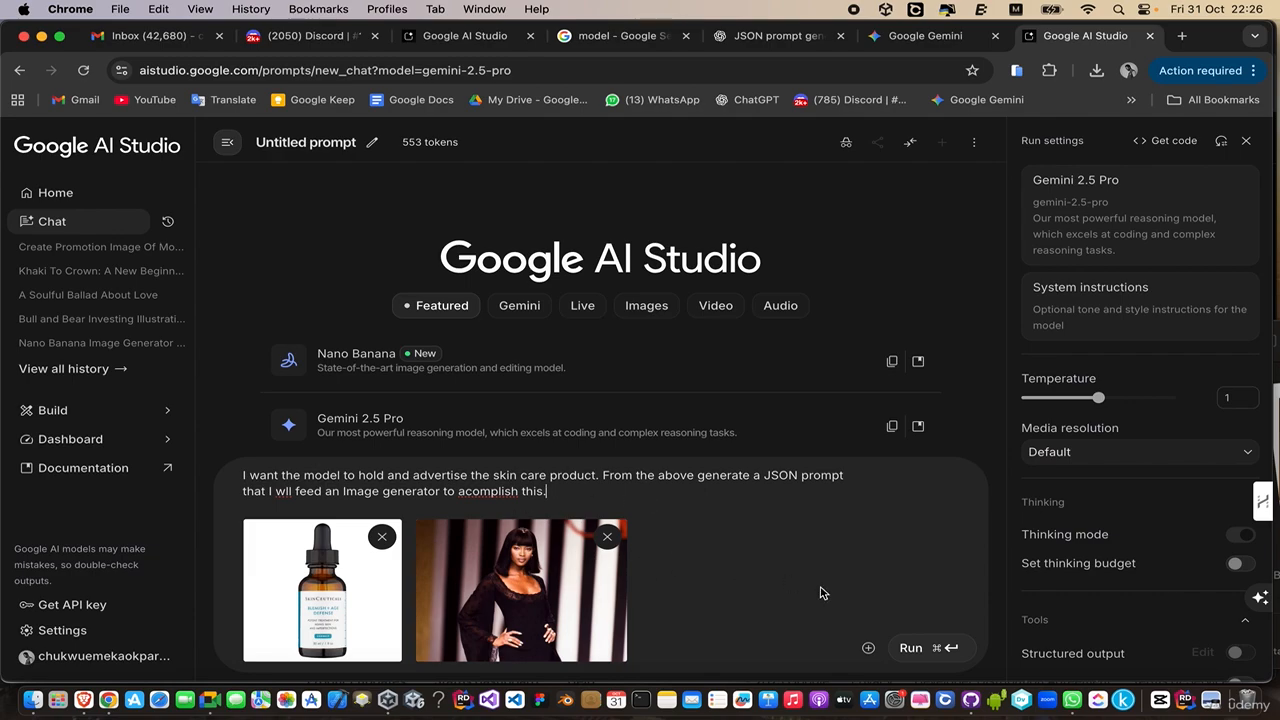
pyautogui.click(911, 648)
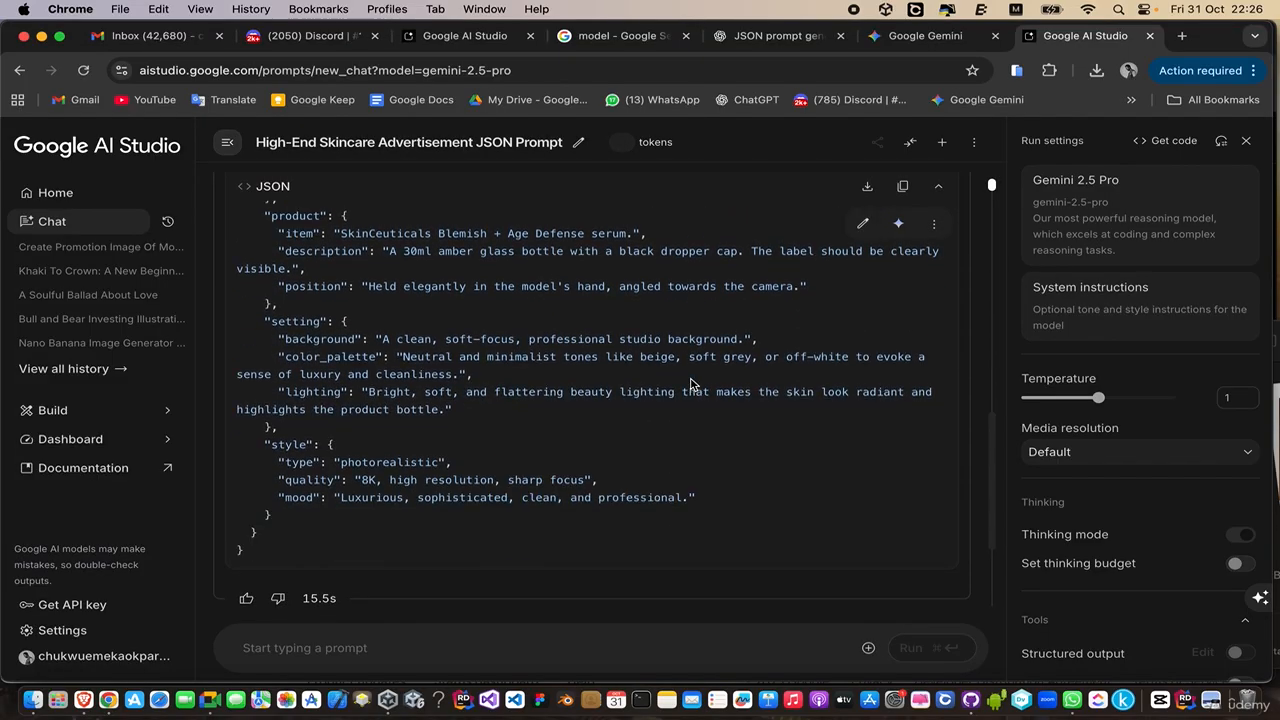
# Copy the generated JSON prompt and review the prompt and images in the earlier Create Promotion Image Of Model conversation.
pyautogui.scroll(10, 690, 383)
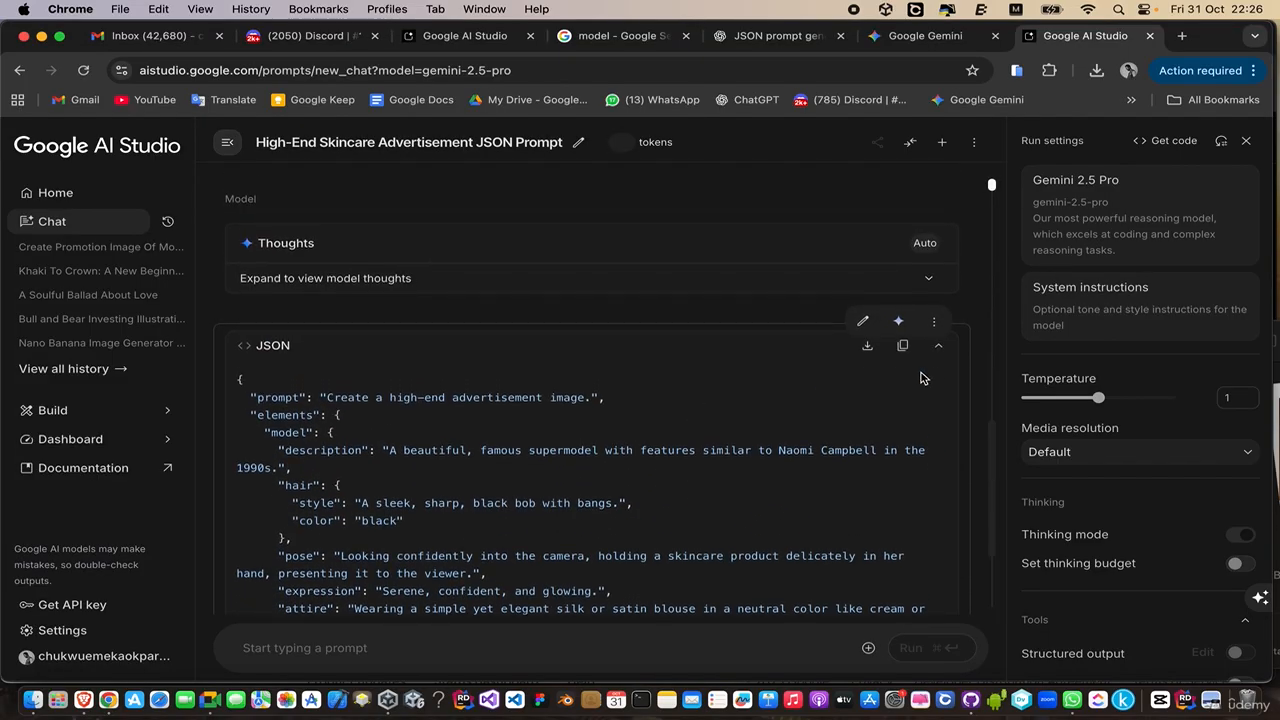
pyautogui.click(905, 348)
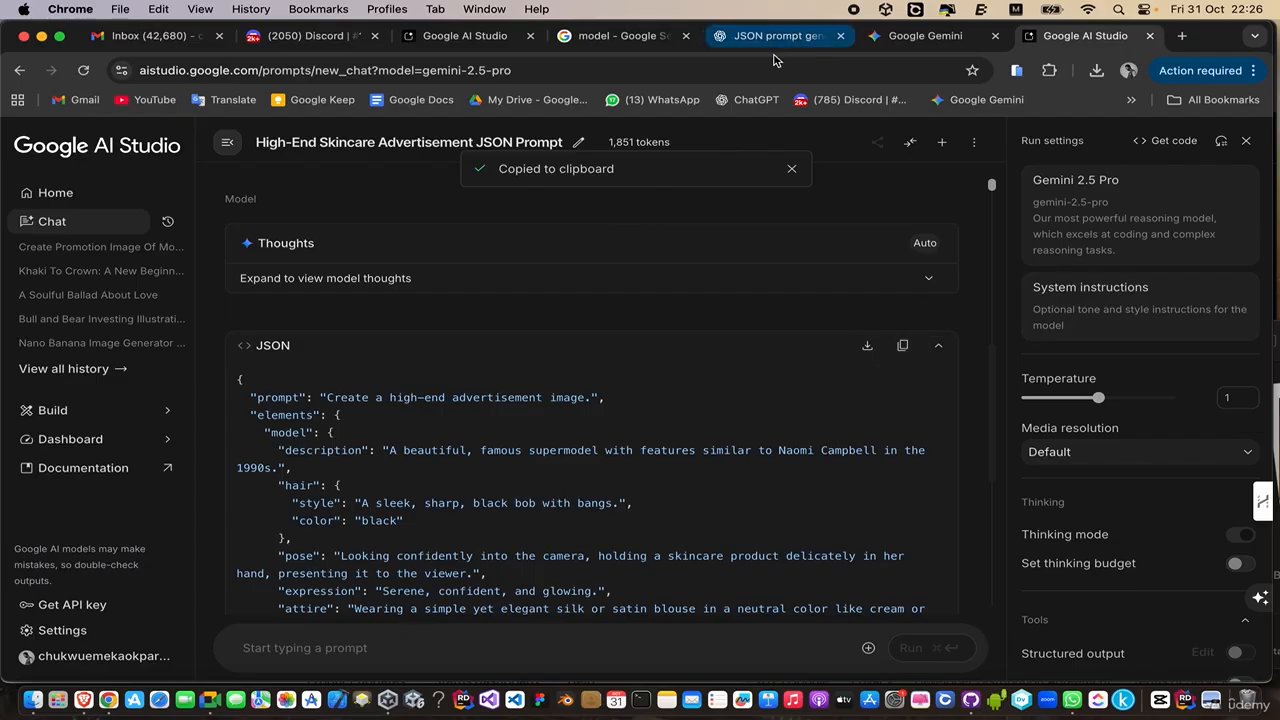
pyautogui.click(466, 36)
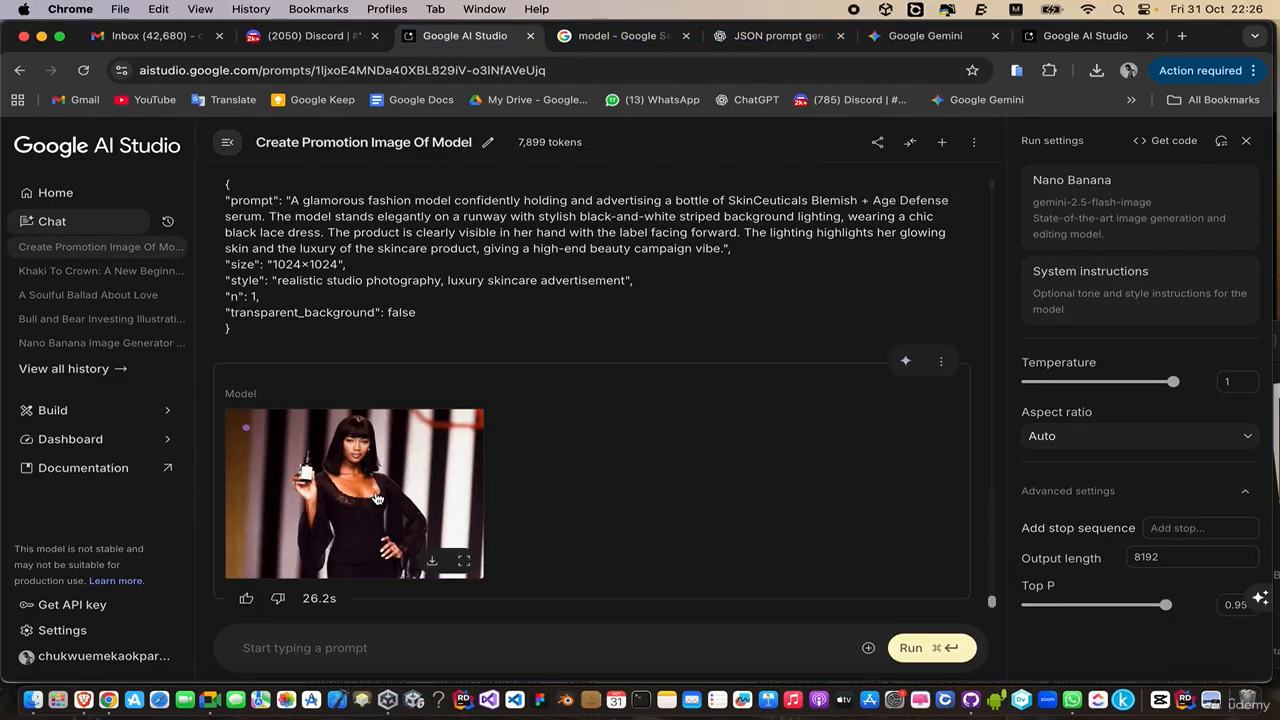
pyautogui.scroll(3, 400, 408)
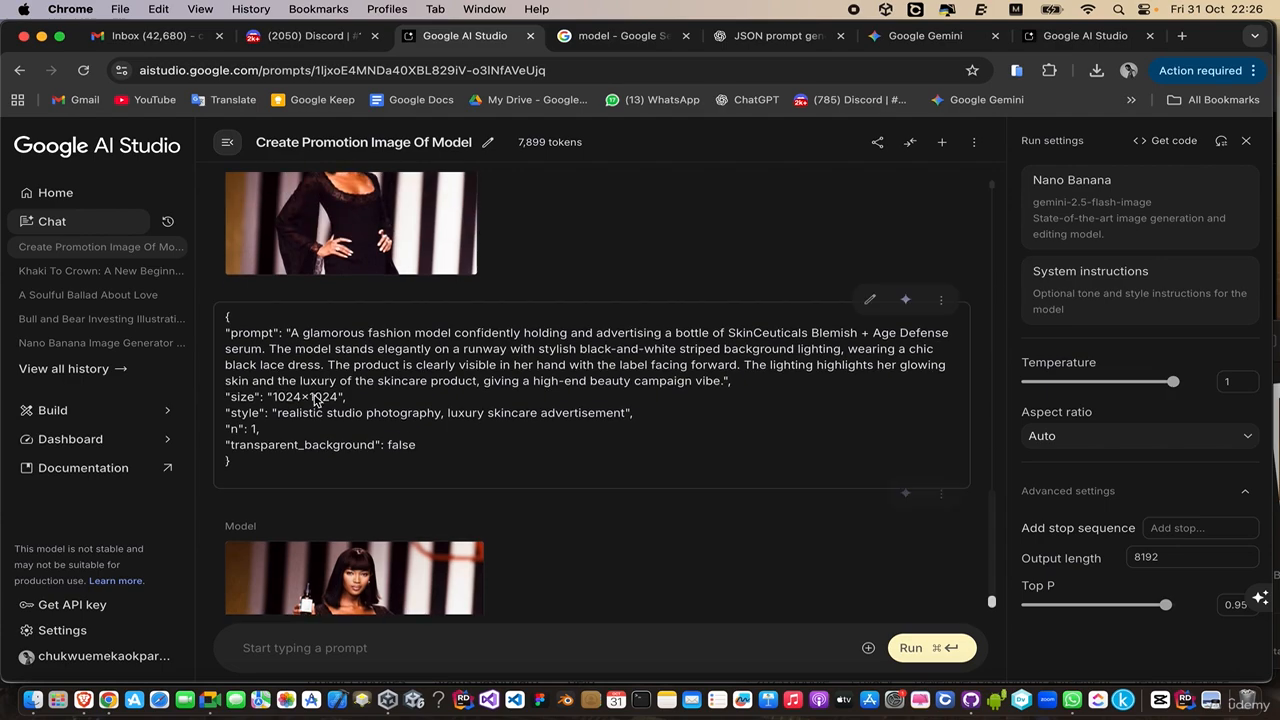
pyautogui.scroll(6, 352, 362)
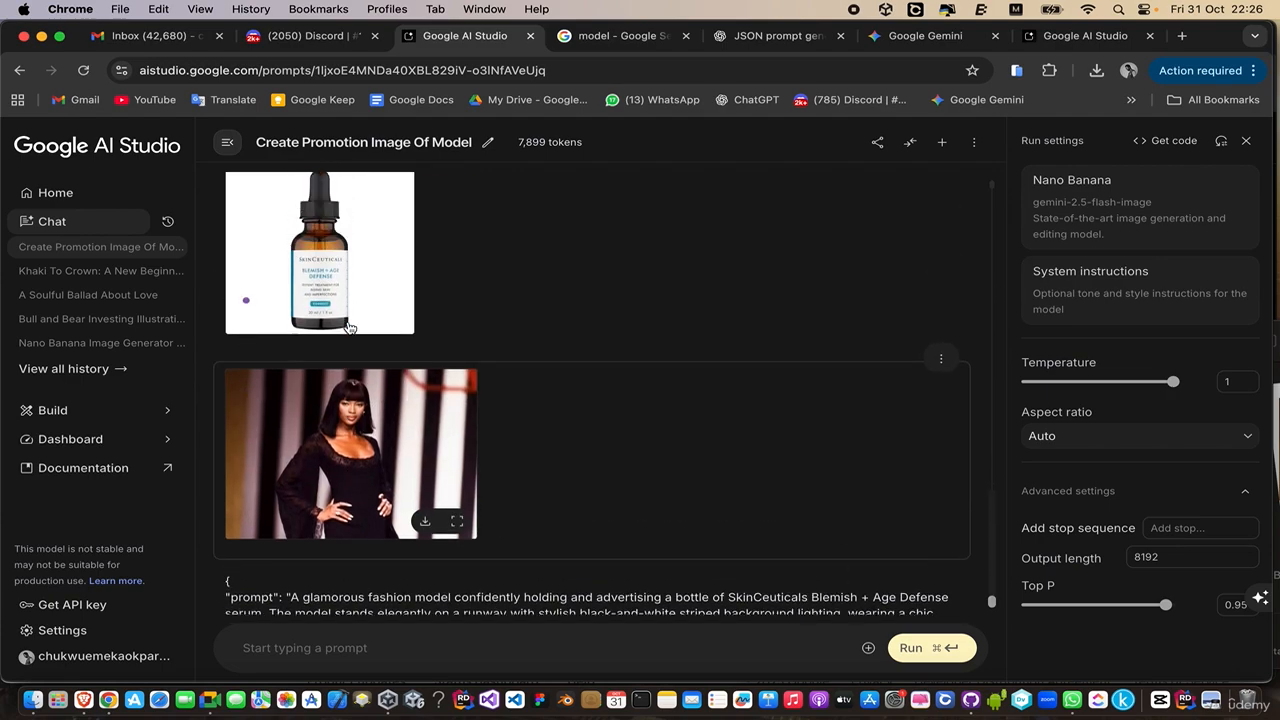
pyautogui.scroll(-9, 349, 290)
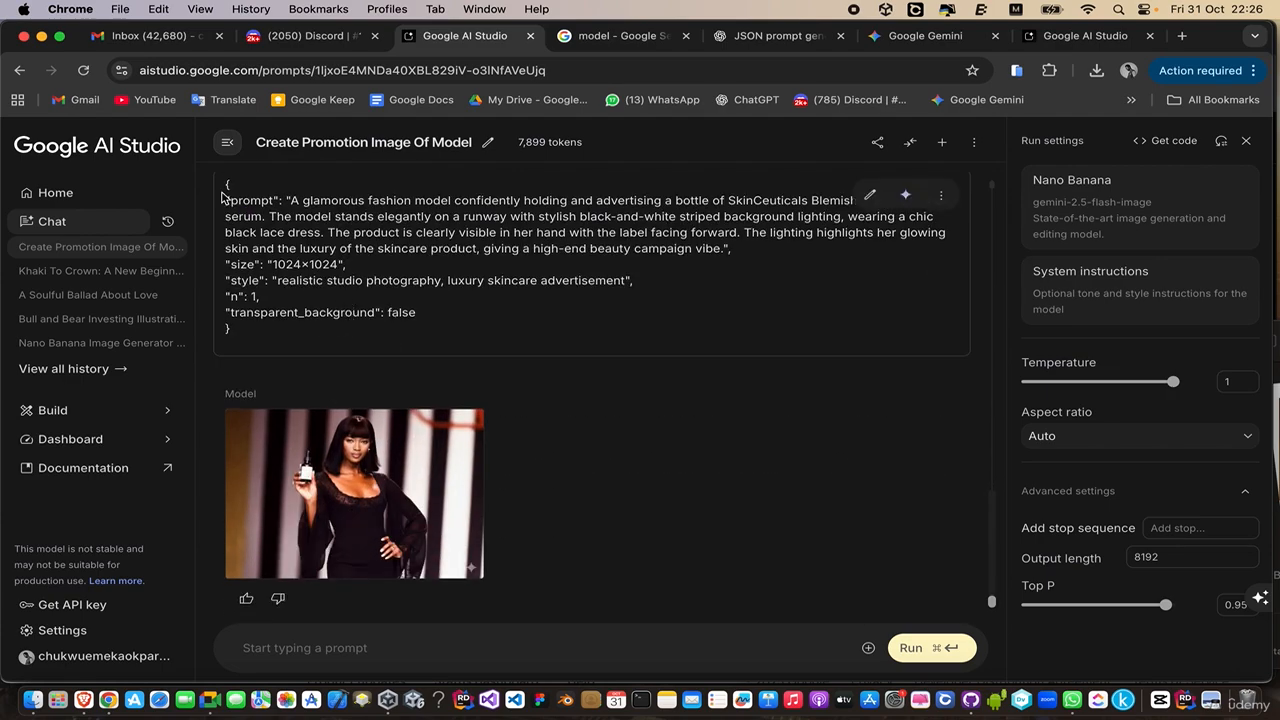
# Duplicate the Create Promotion Image Of Model browser tab and start a new chat there with the Nano Banana model.
pyautogui.rightClick(476, 38)
pyautogui.click(528, 140)
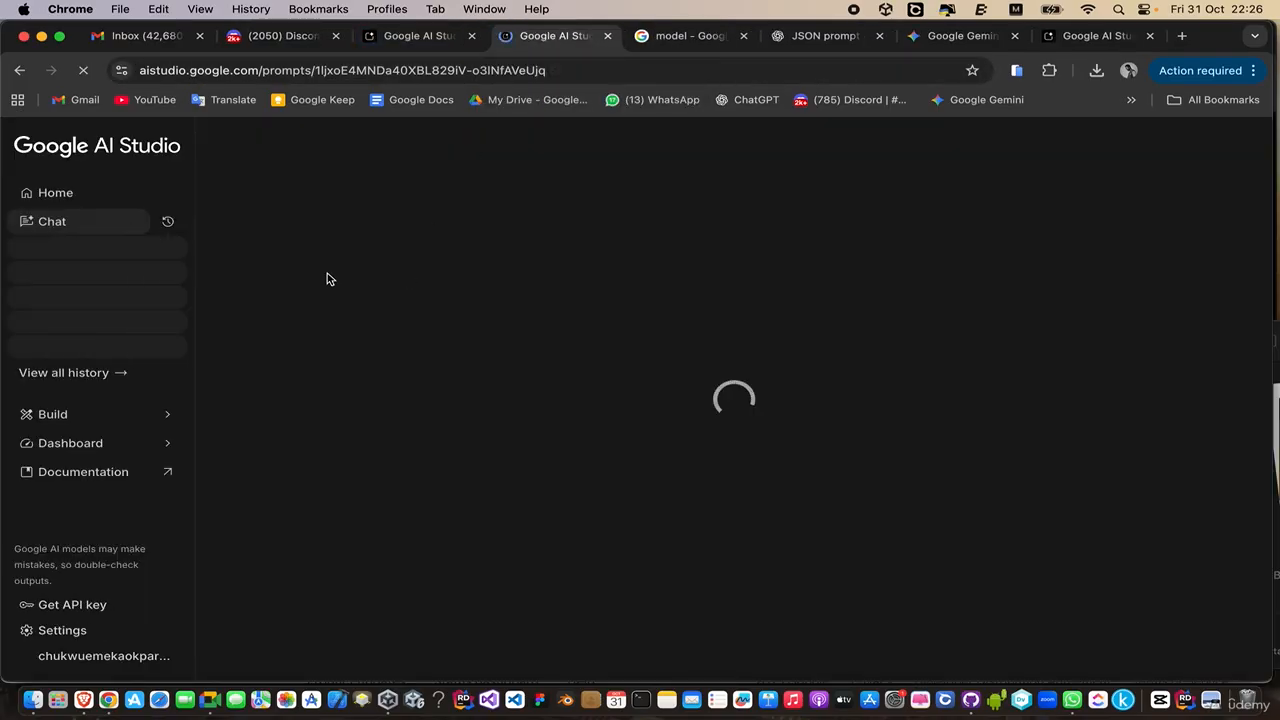
pyautogui.click(74, 224)
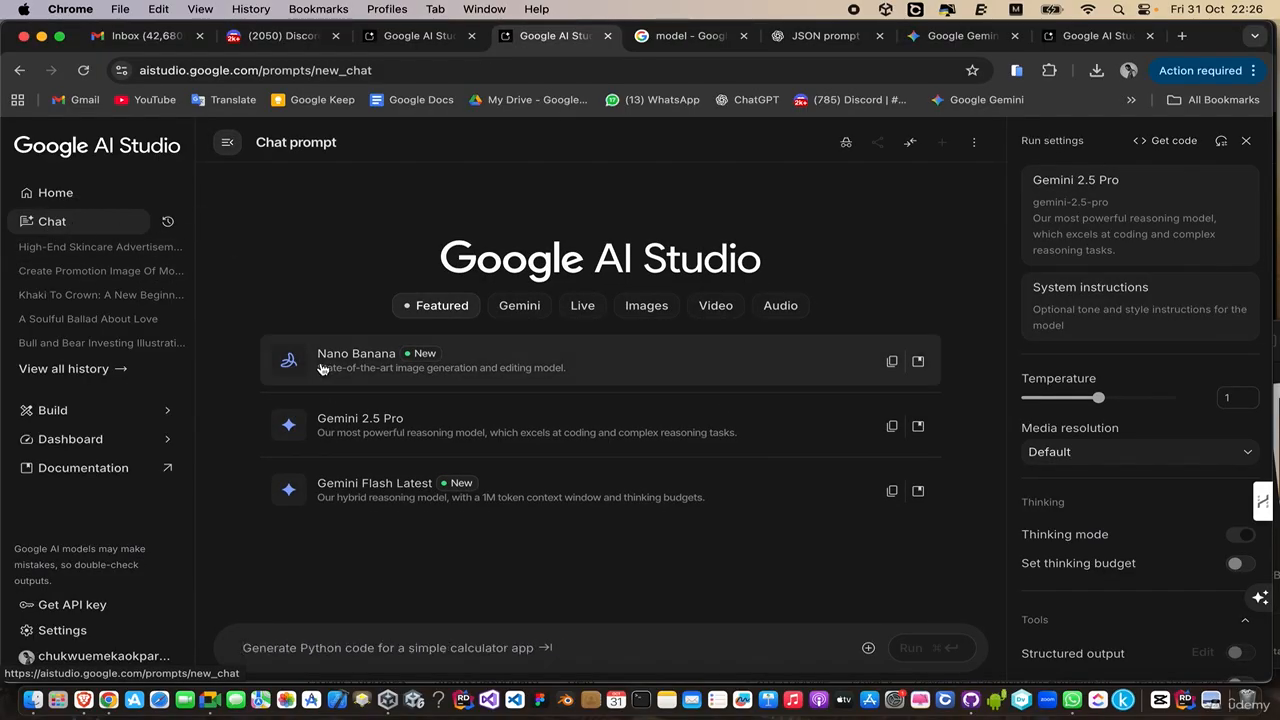
pyautogui.click(330, 358)
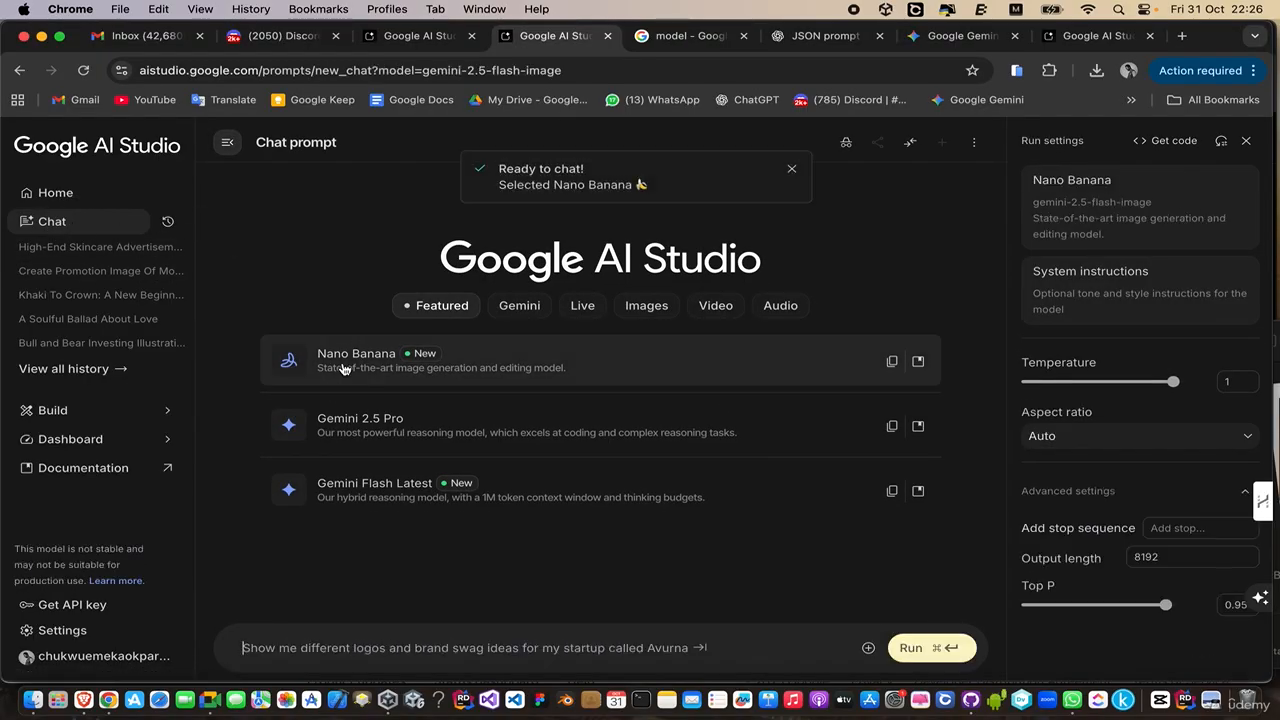
# Try to generate the advertisement image from the product and model images in Downloads together with the copied JSON prompt.
pyautogui.click(33, 700)
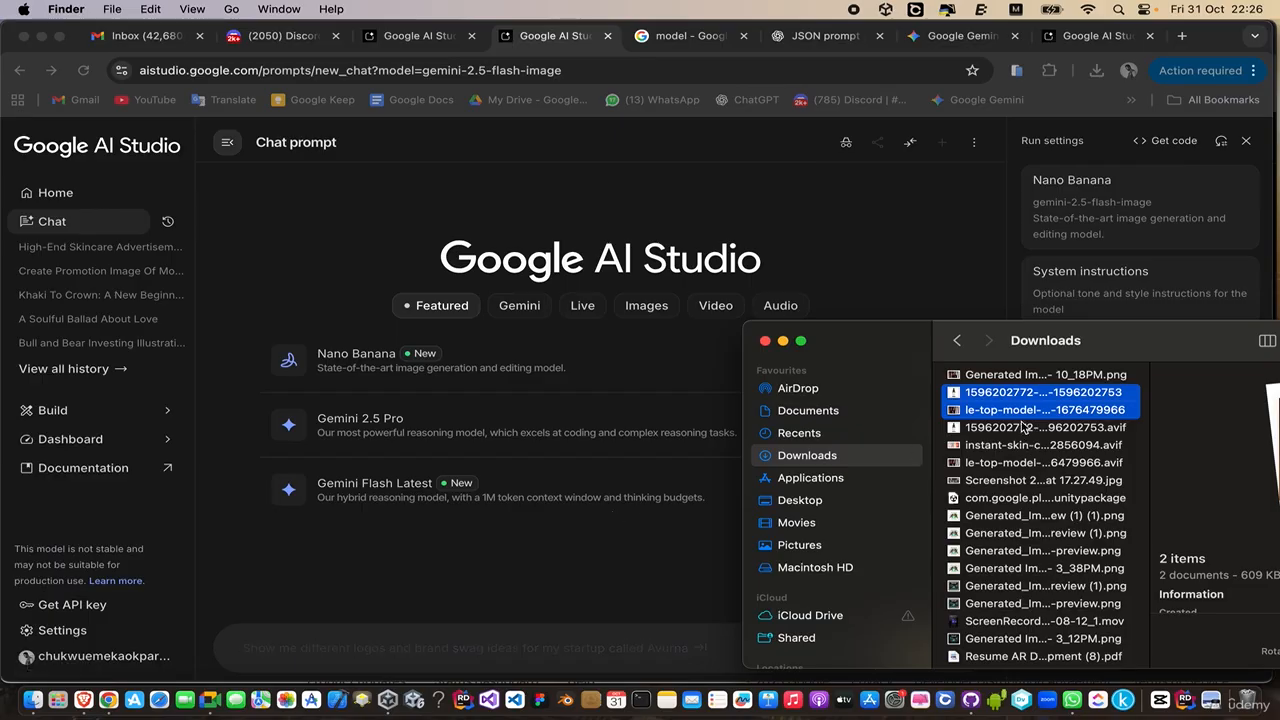
pyautogui.moveTo(955, 392); pyautogui.dragTo(380, 610)
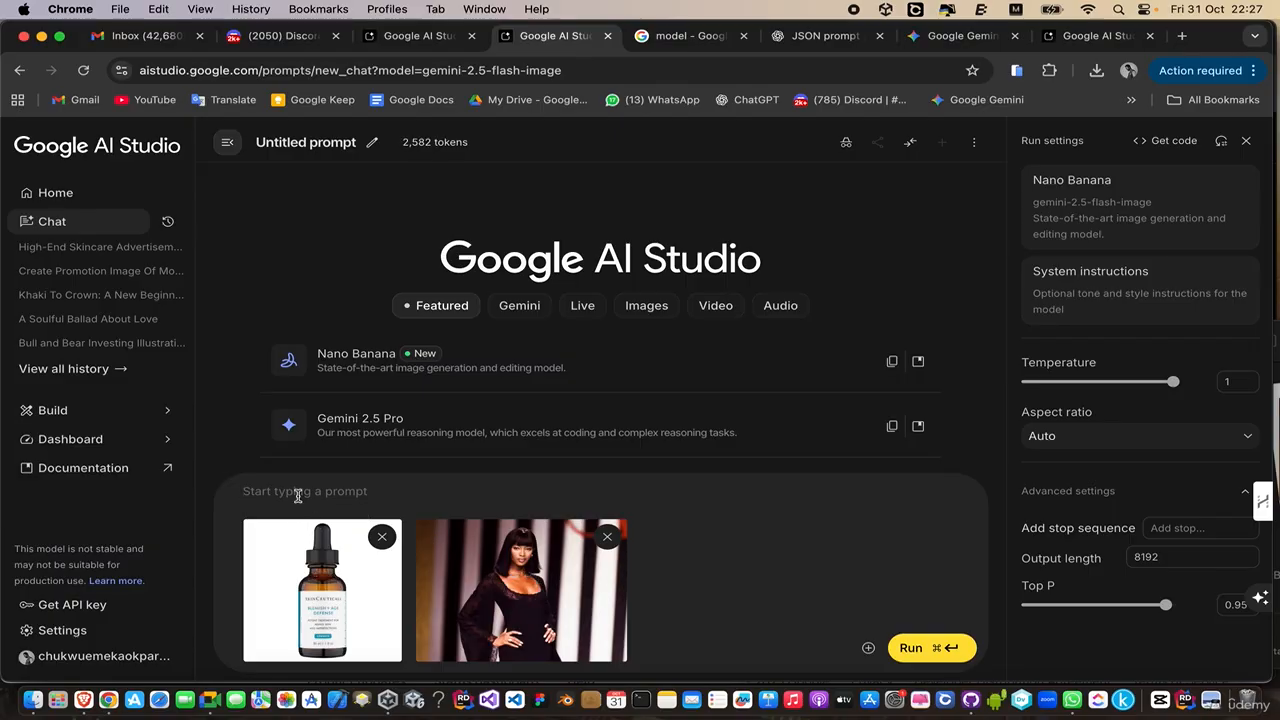
pyautogui.press('super+v')
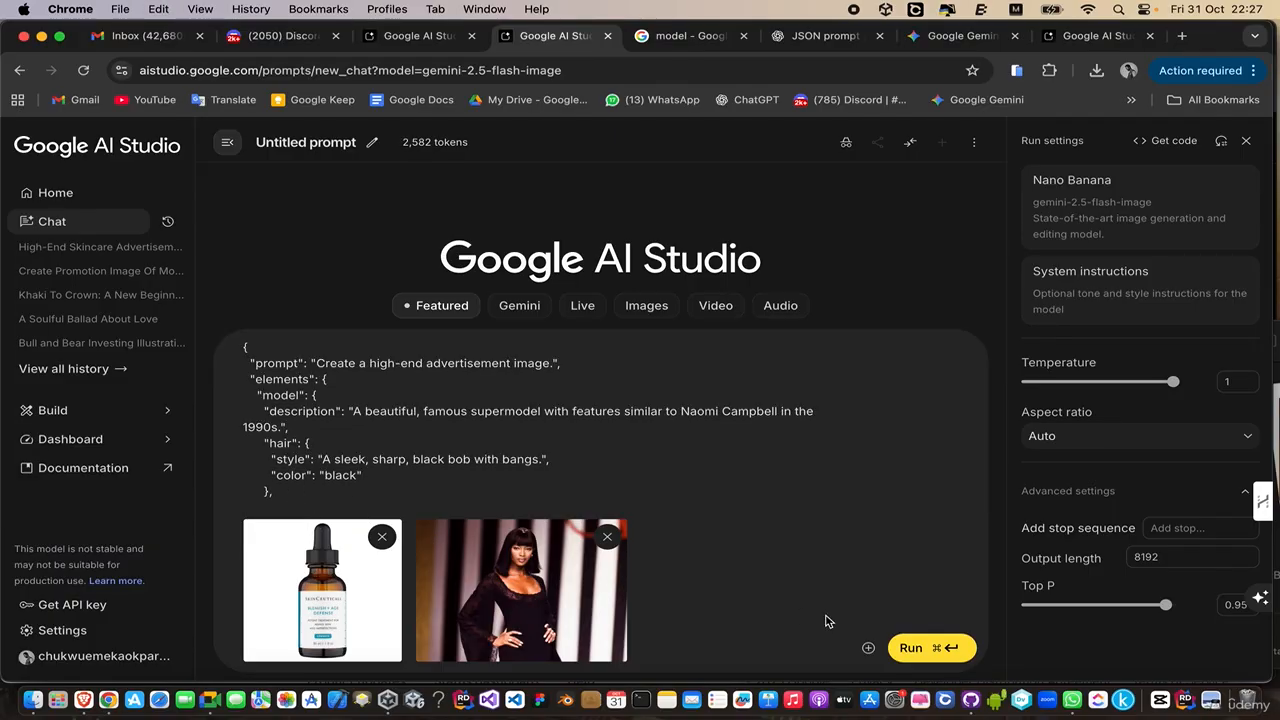
pyautogui.click(910, 650)
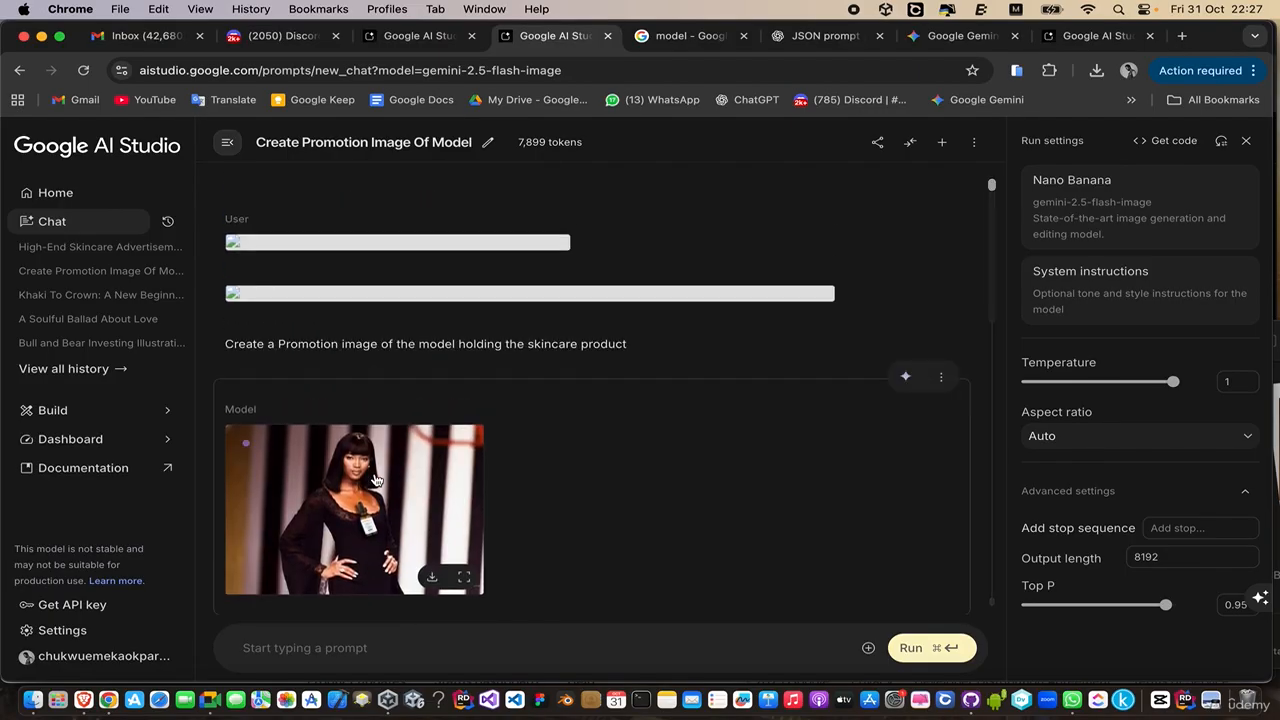
# Examine the Create Promotion Image Of Model conversation, comparing its source images, plain-text prompt, JSON prompt and generated pictures.
pyautogui.scroll(-2, 376, 481)
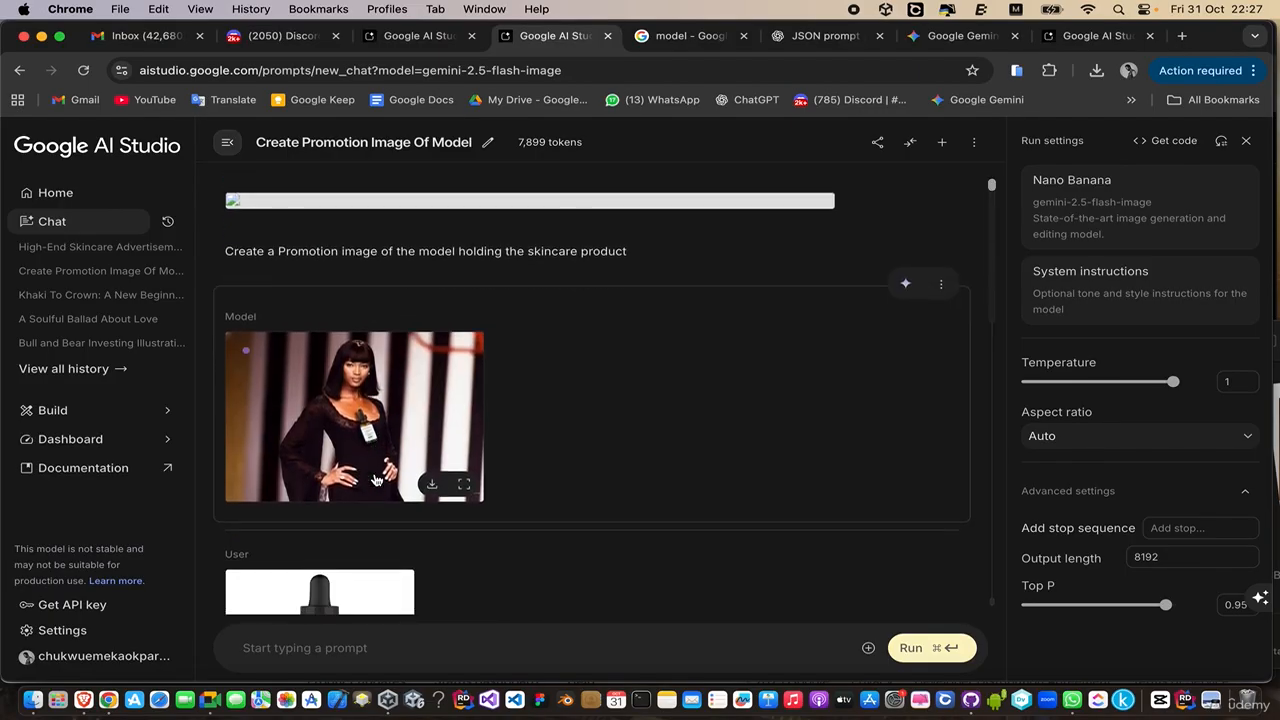
pyautogui.scroll(-5, 376, 481)
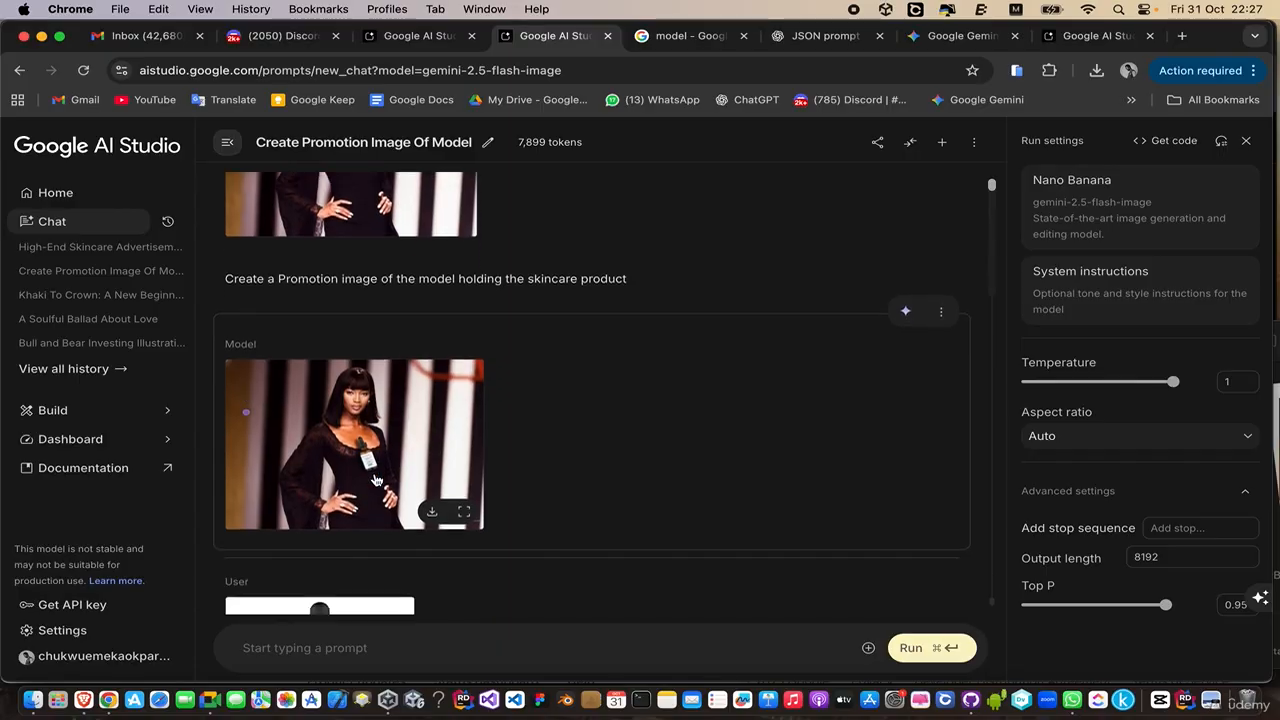
pyautogui.scroll(-6, 376, 481)
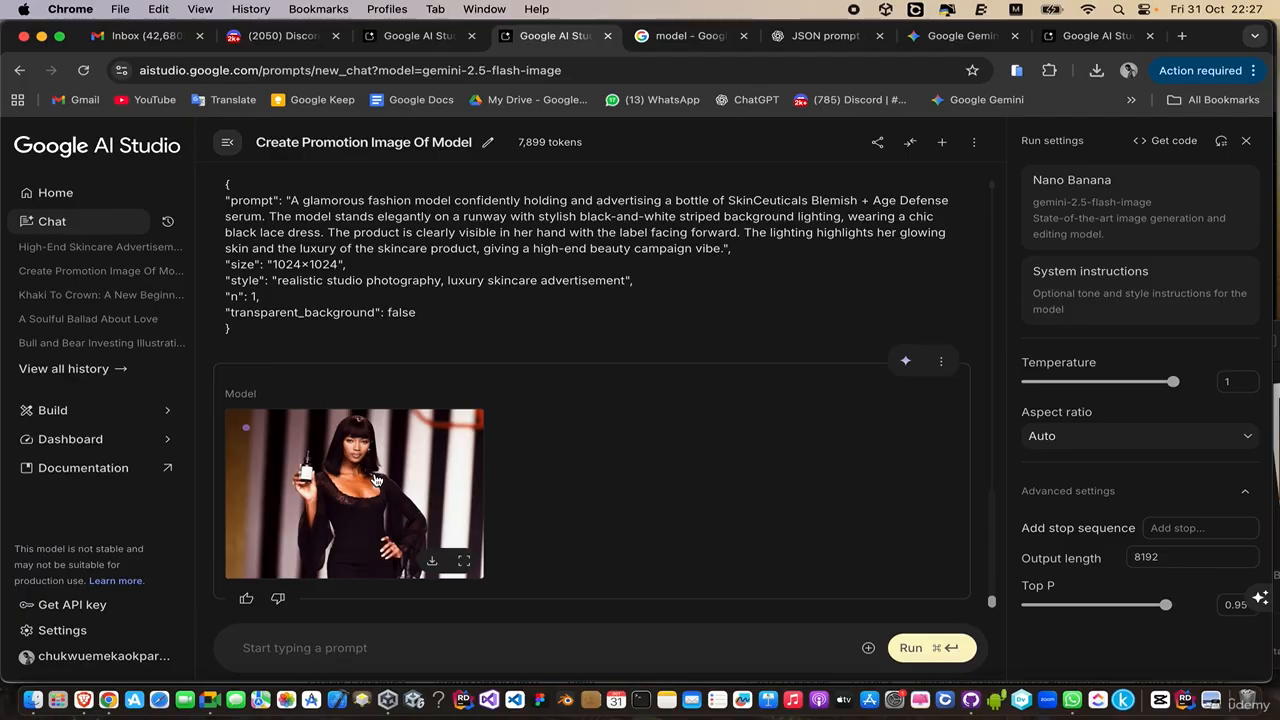
pyautogui.scroll(10, 376, 481)
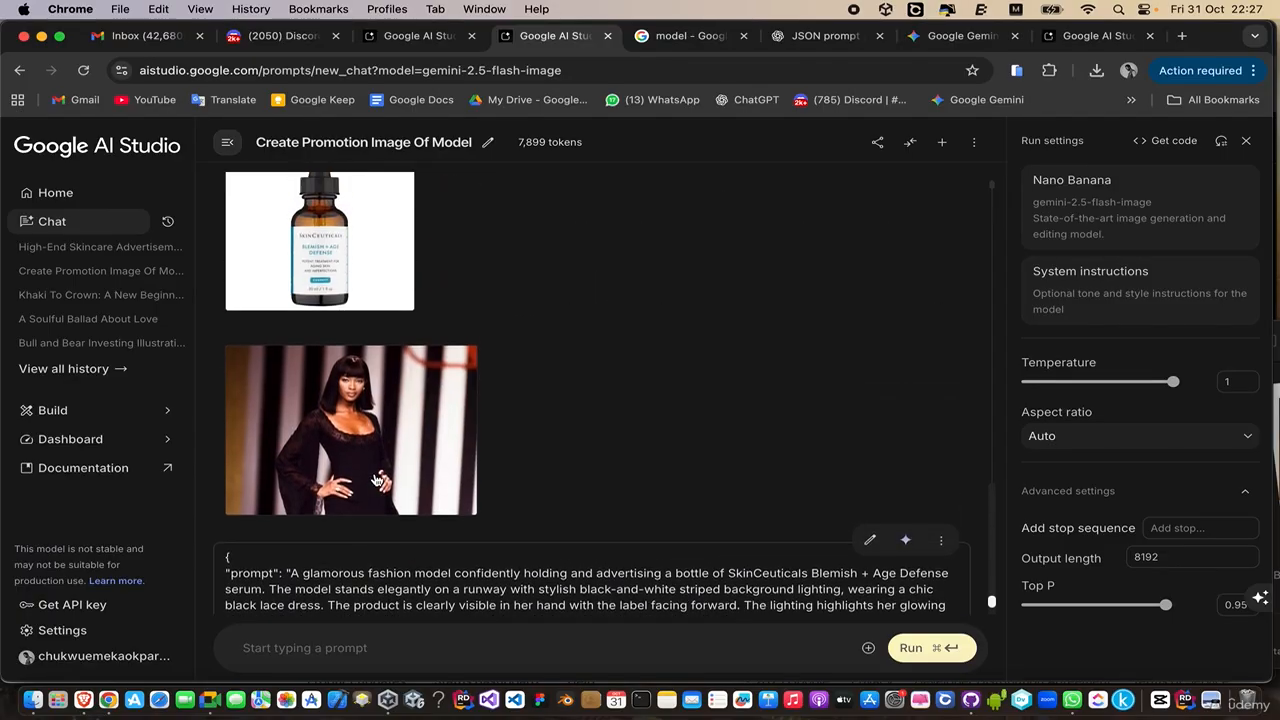
pyautogui.scroll(8, 376, 481)
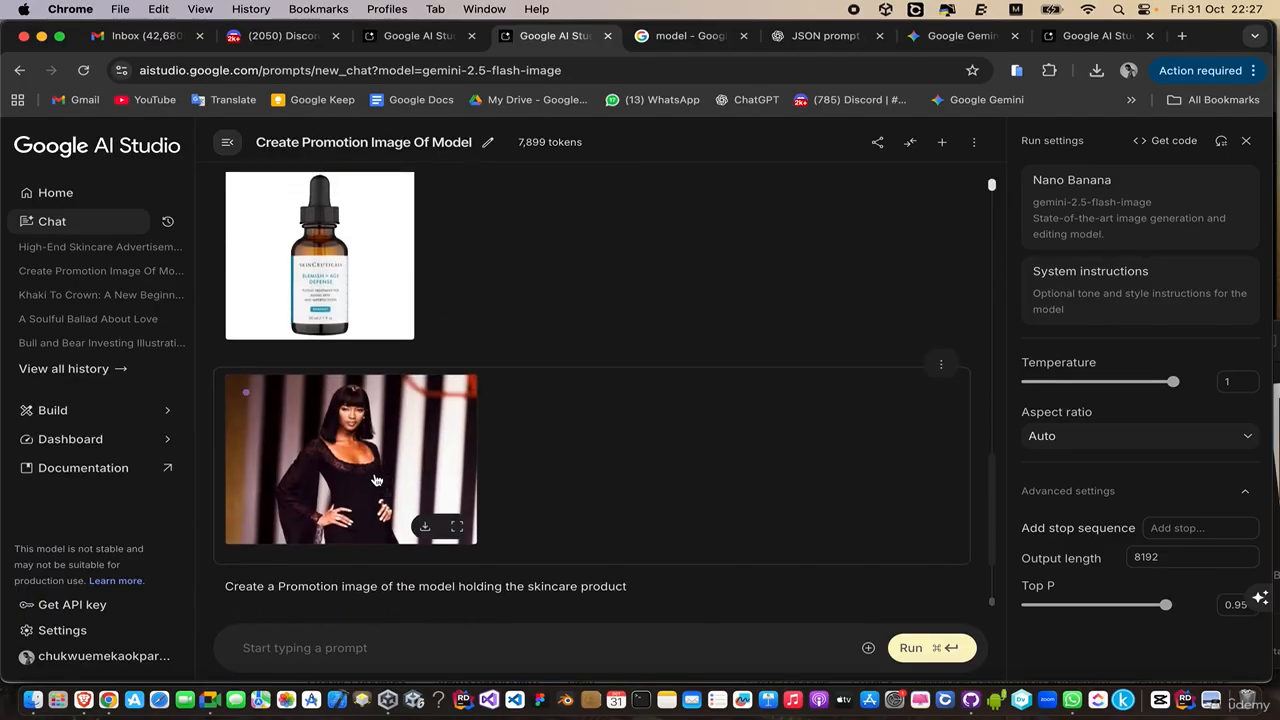
pyautogui.scroll(-12, 376, 481)
pyautogui.scroll(-6, 376, 481)
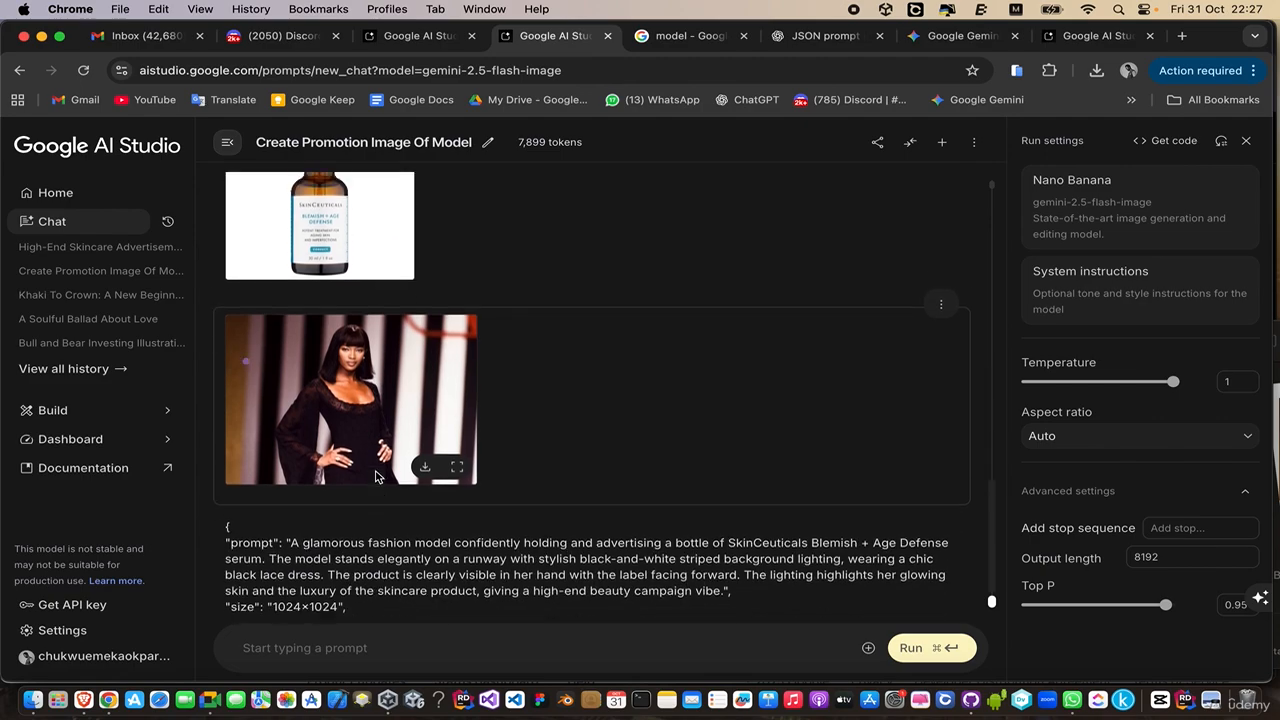
pyautogui.scroll(-1, 376, 477)
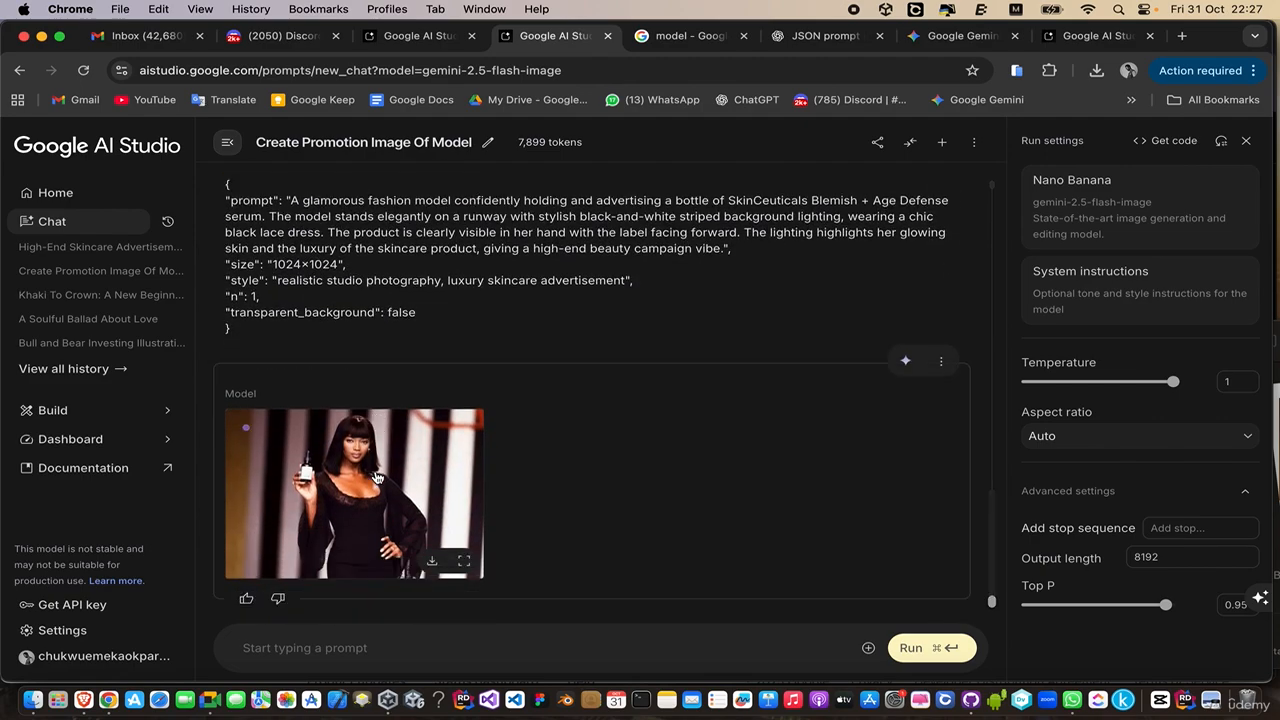
pyautogui.scroll(5, 376, 477)
pyautogui.scroll(-6, 376, 477)
pyautogui.scroll(8, 376, 477)
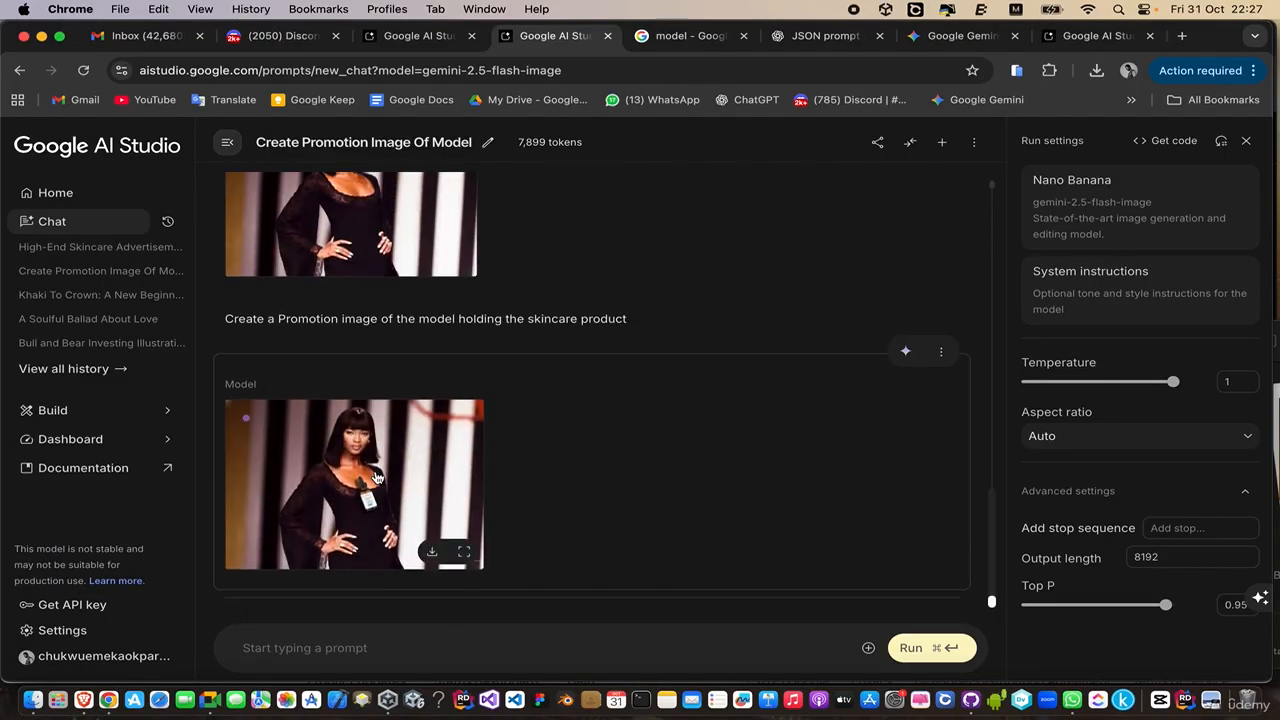
pyautogui.scroll(-7, 376, 477)
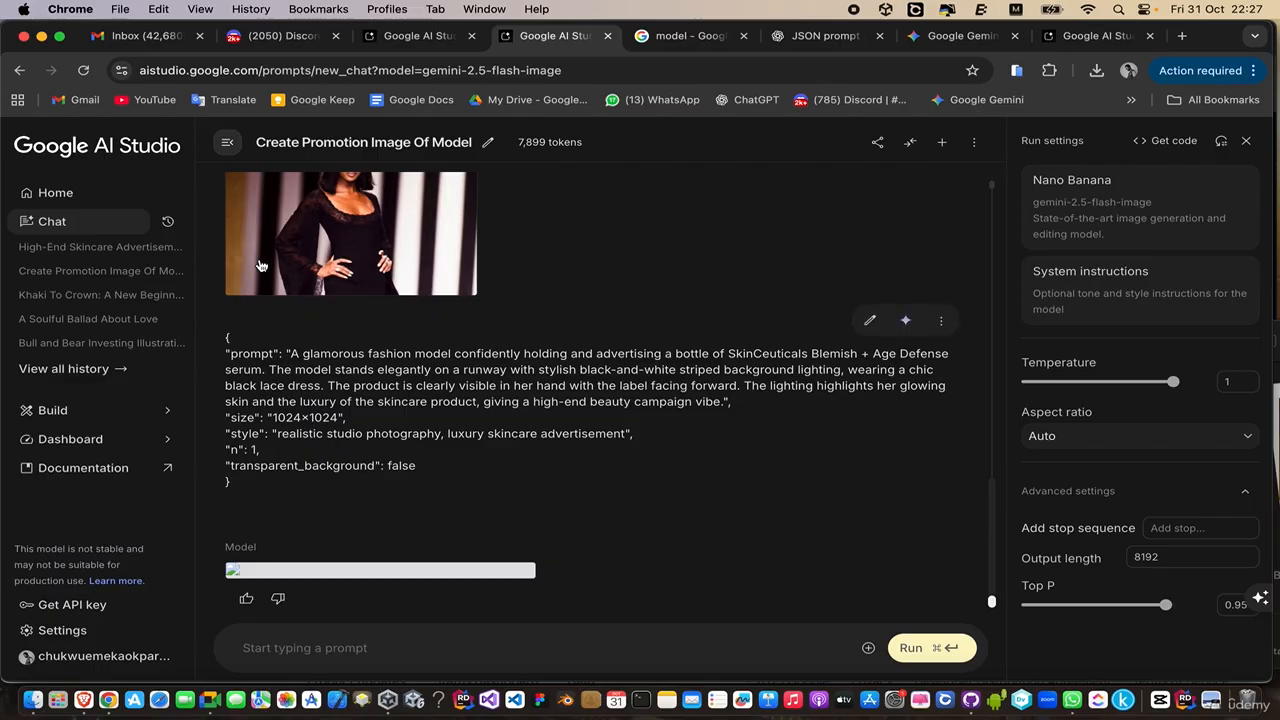
# Start a fresh Nano Banana chat and attach both the product and model images from Downloads.
pyautogui.click(86, 224)
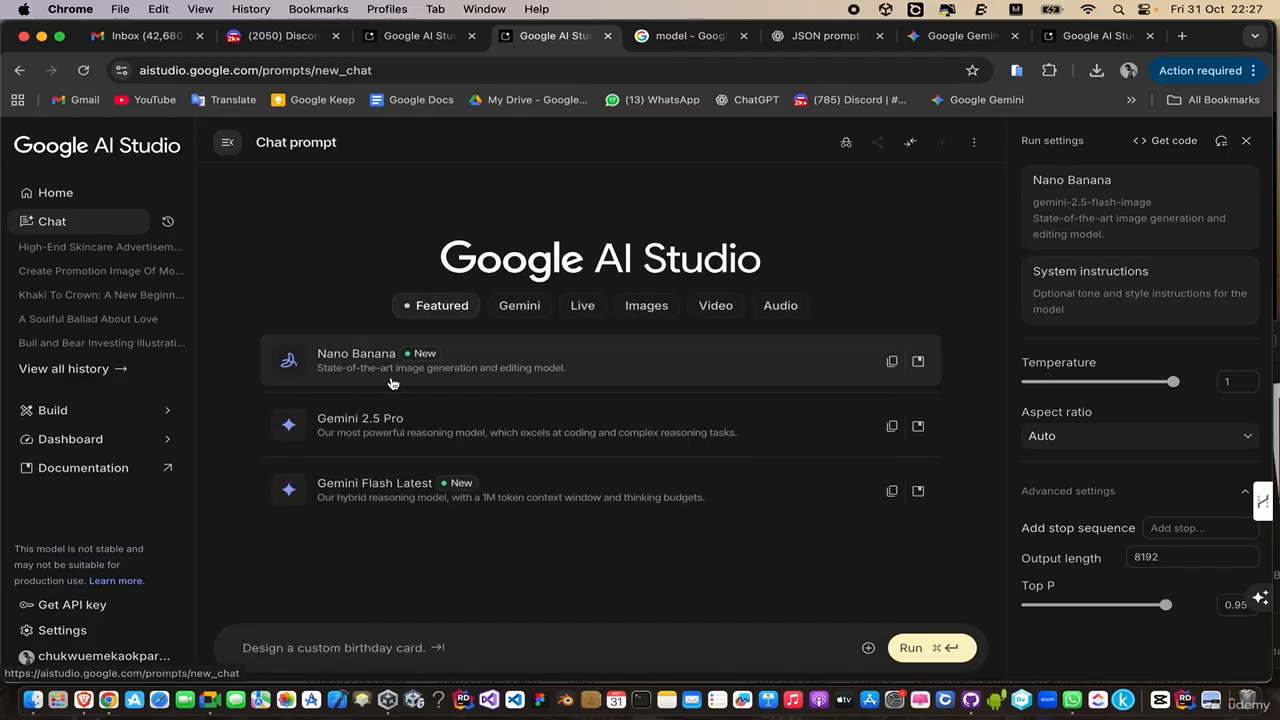
pyautogui.click(356, 361)
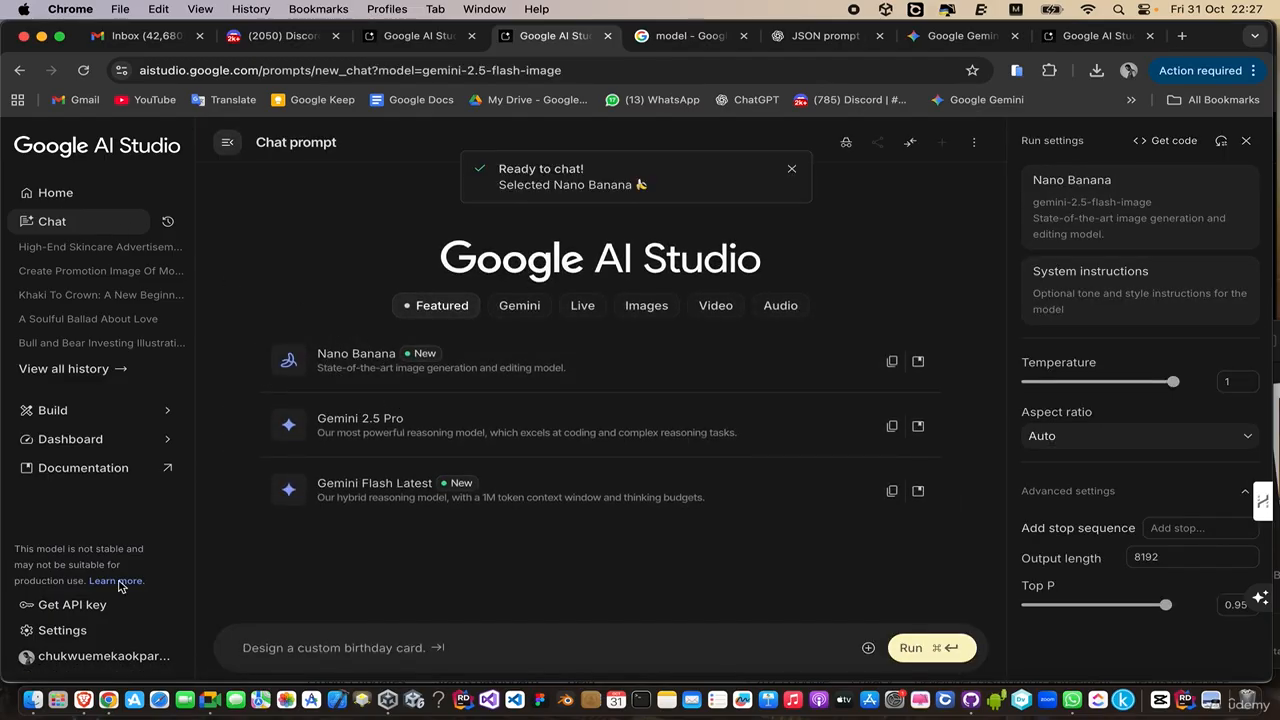
pyautogui.click(33, 703)
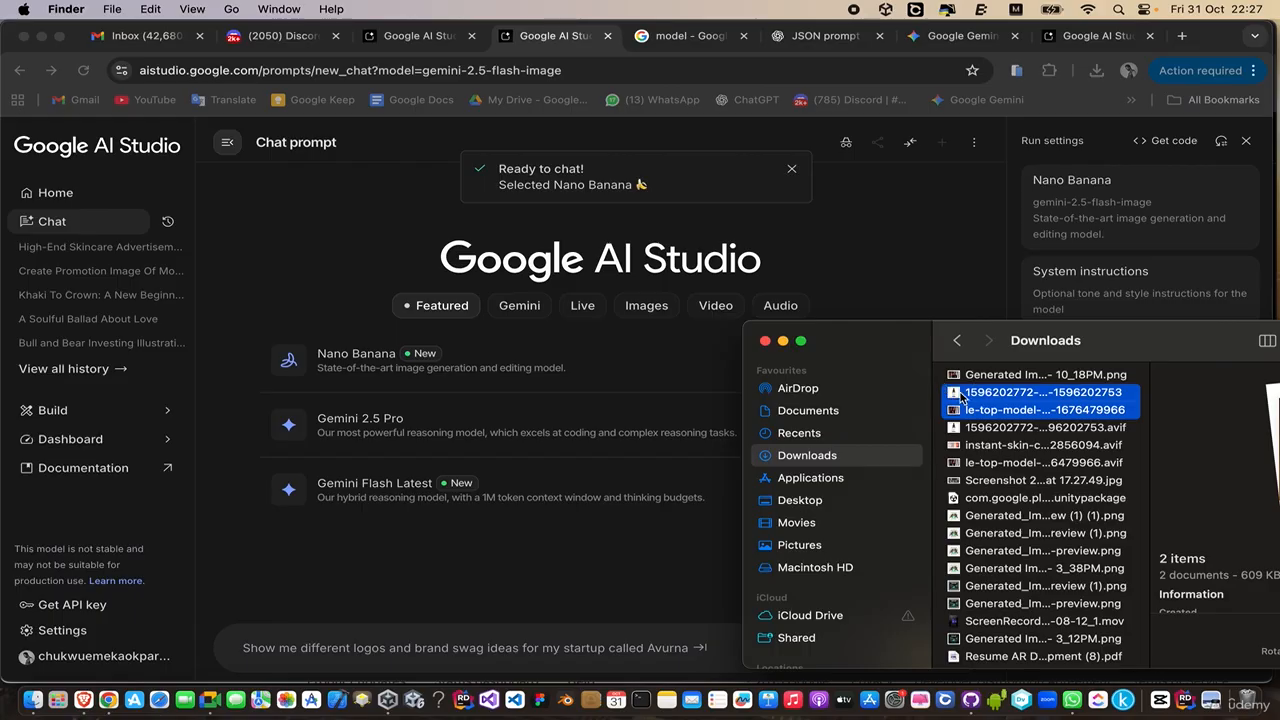
pyautogui.moveTo(960, 397); pyautogui.dragTo(333, 573)
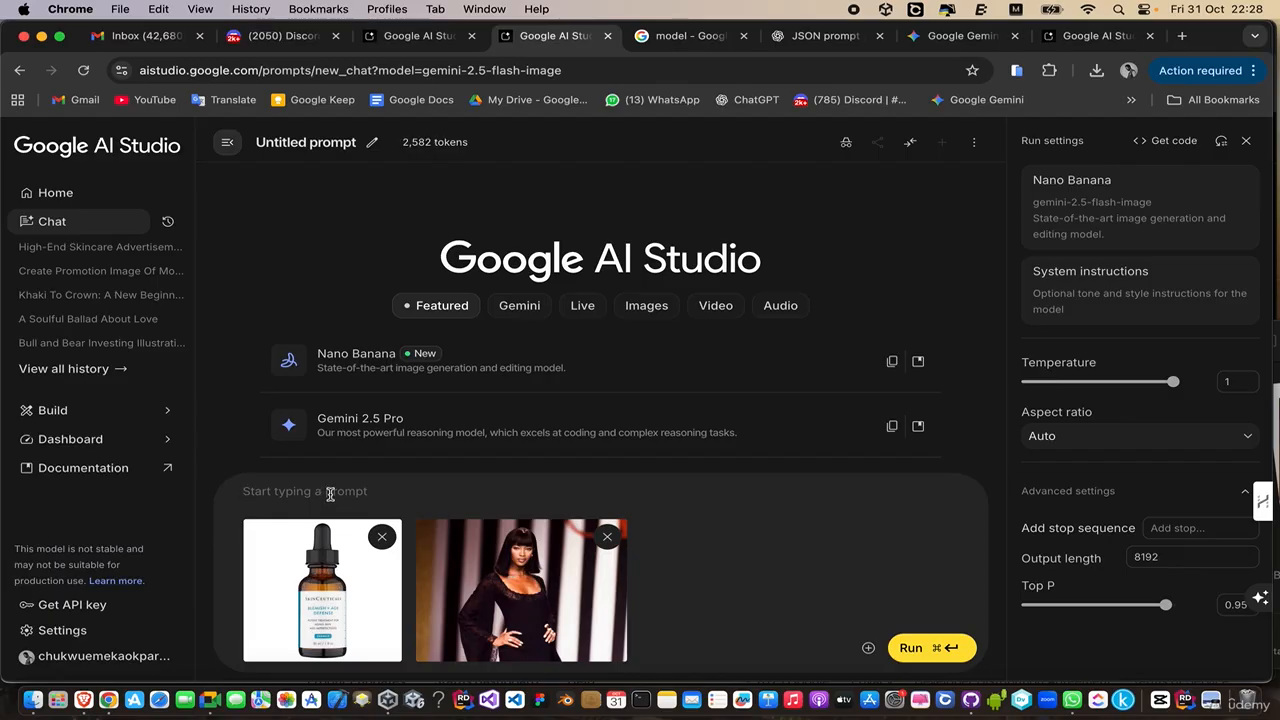
# Paste the copied high-end advertisement JSON prompt, run it, and review the generated image against the source images and prompt.
pyautogui.click(330, 493)
pyautogui.press('super+v')
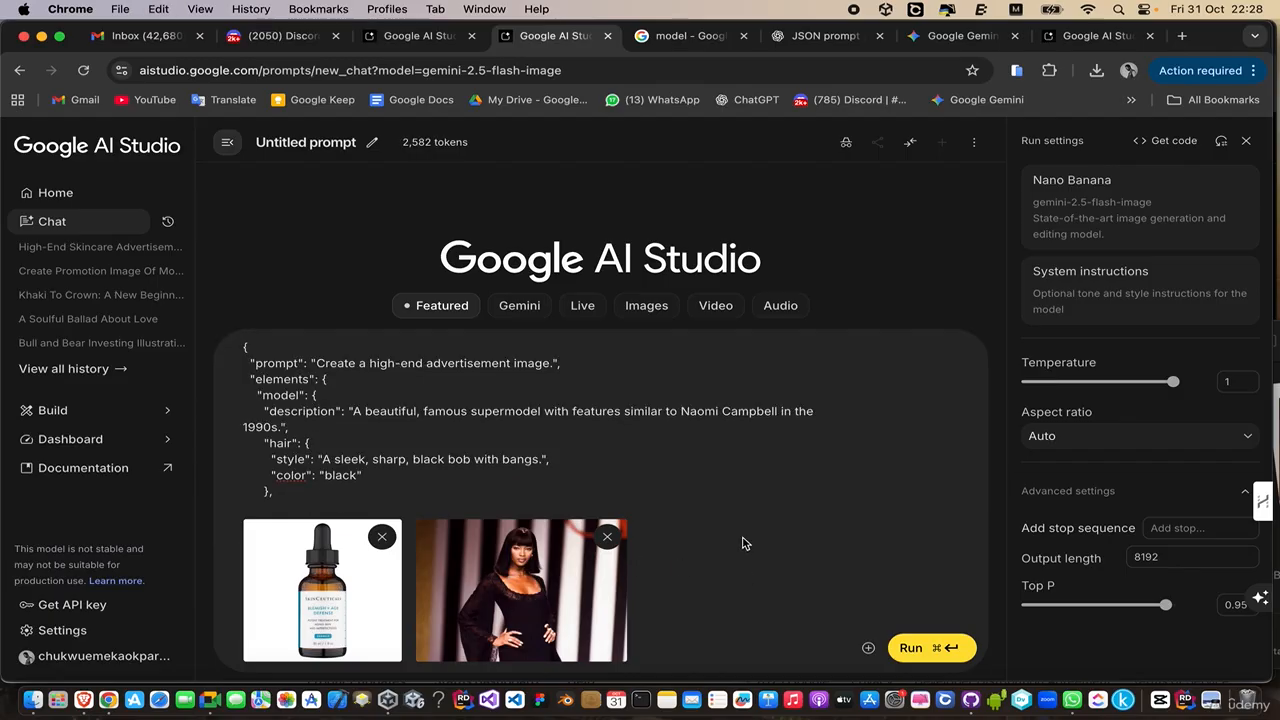
pyautogui.click(918, 648)
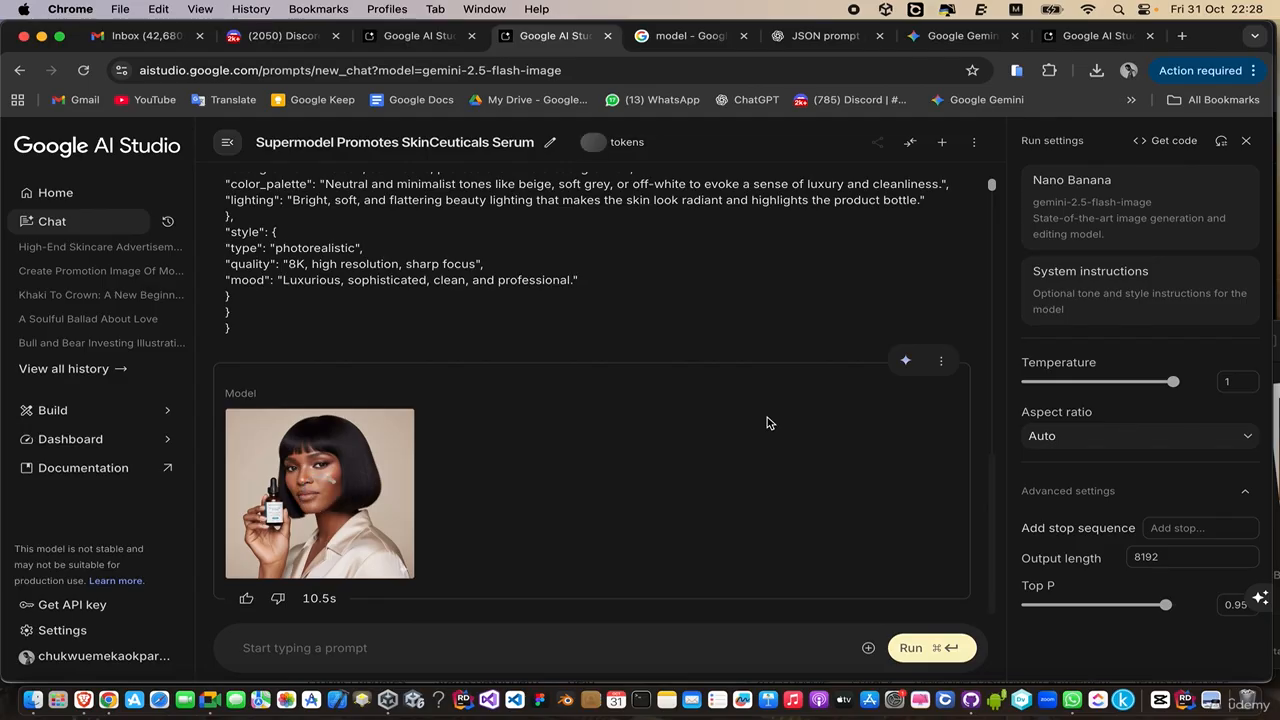
pyautogui.scroll(10, 767, 422)
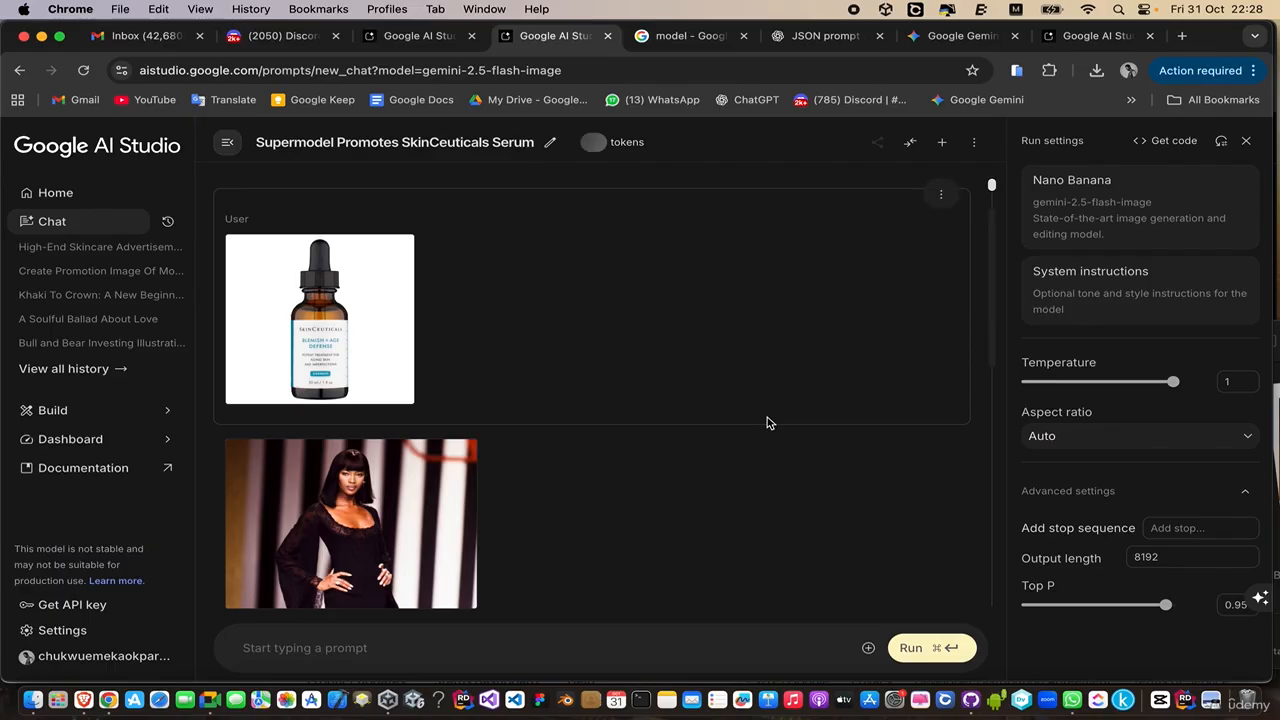
pyautogui.scroll(-10, 767, 417)
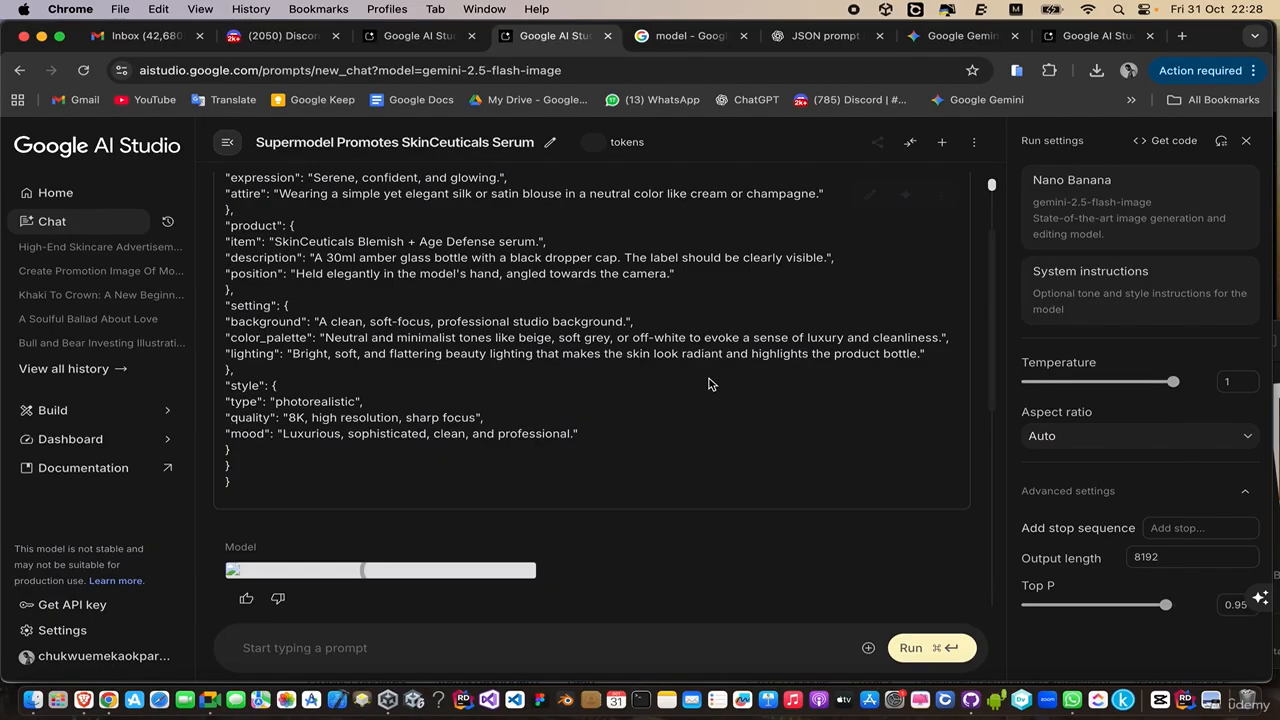
# Check the generated advertisement against its source images and download it from the Supermodel Promotes SkinCeuticals Serum chat.
pyautogui.scroll(10, 708, 384)
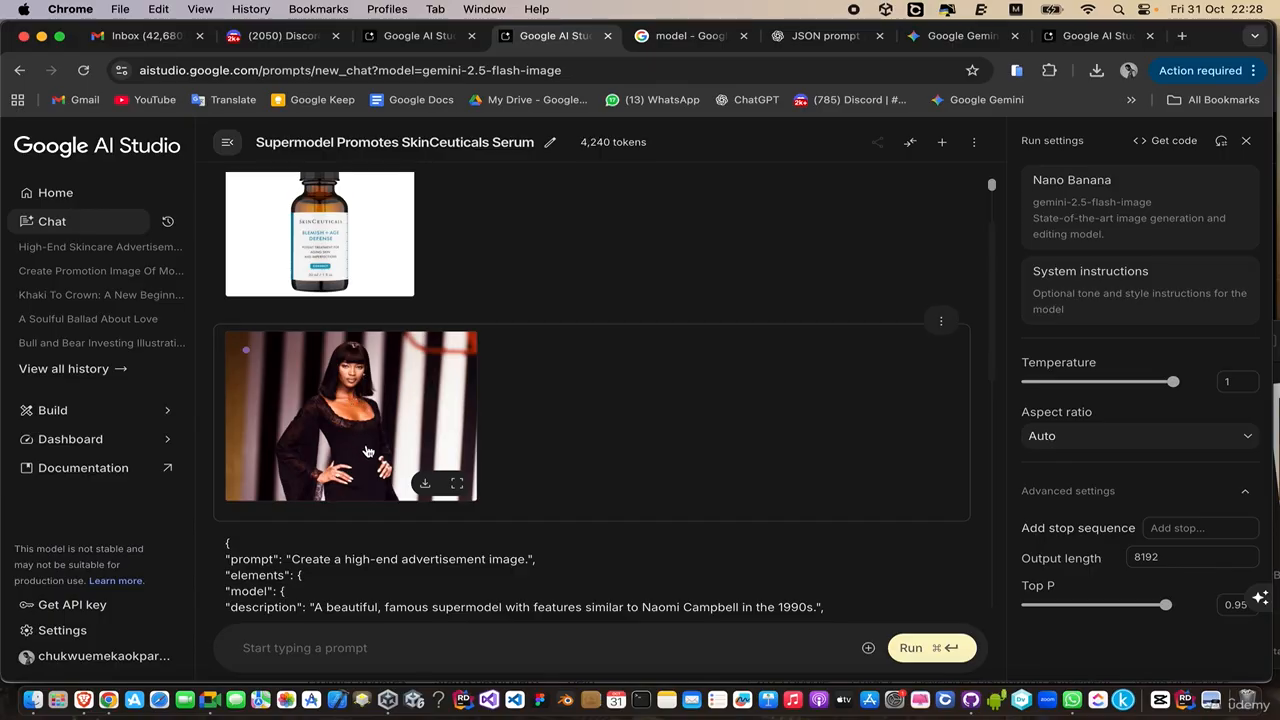
pyautogui.scroll(-10, 370, 455)
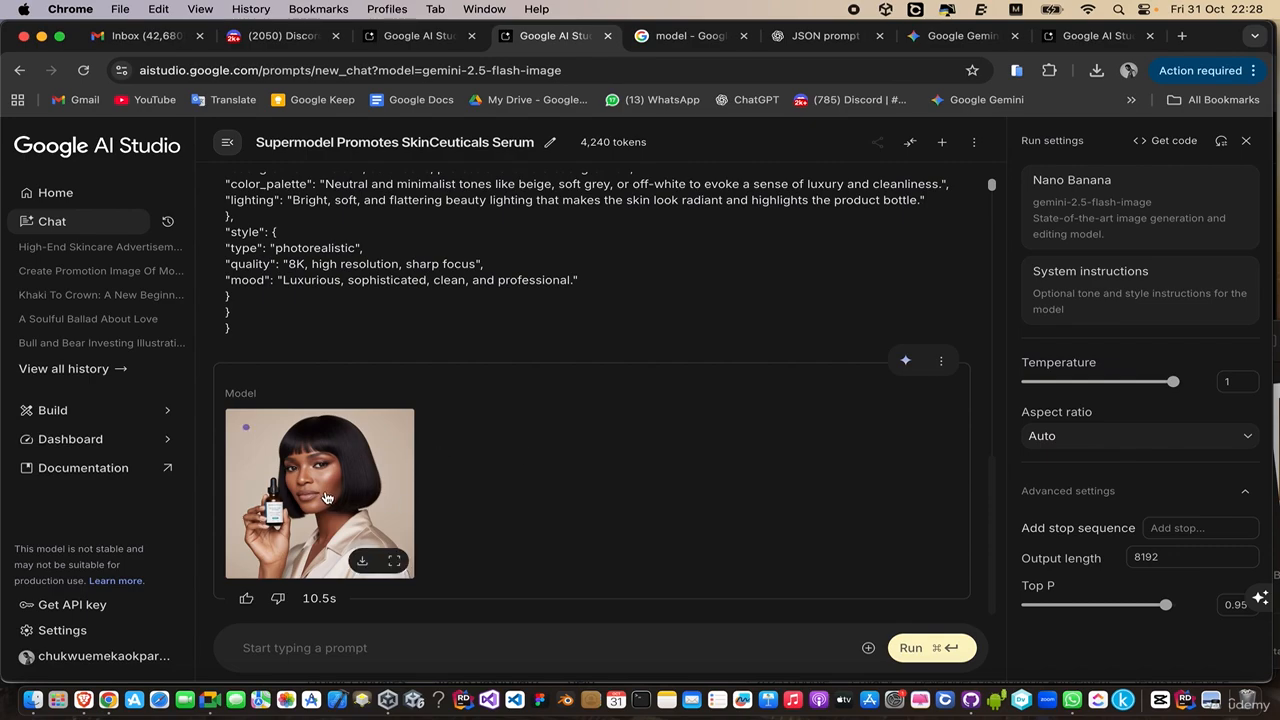
pyautogui.click(364, 560)
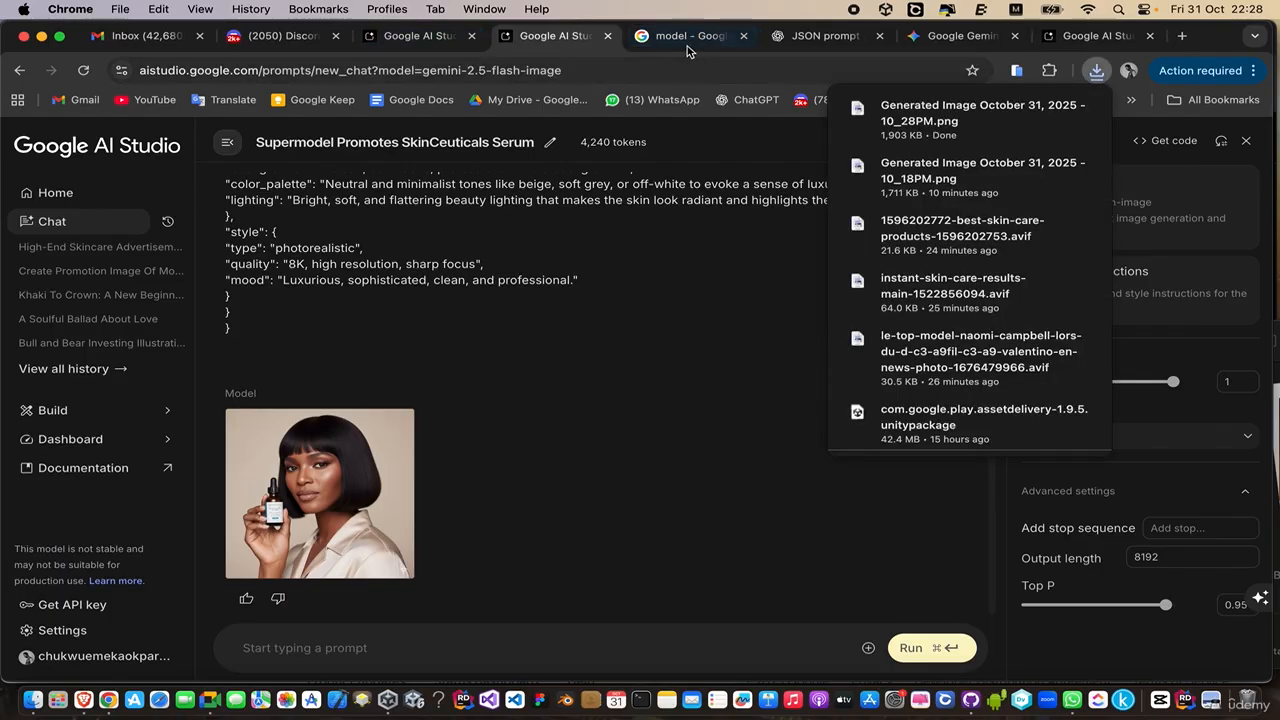
# Compare the Create Promotion Image Of Model result and source images with the prompt and result of the Supermodel Promotes SkinCeuticals Serum chat.
pyautogui.click(408, 36)
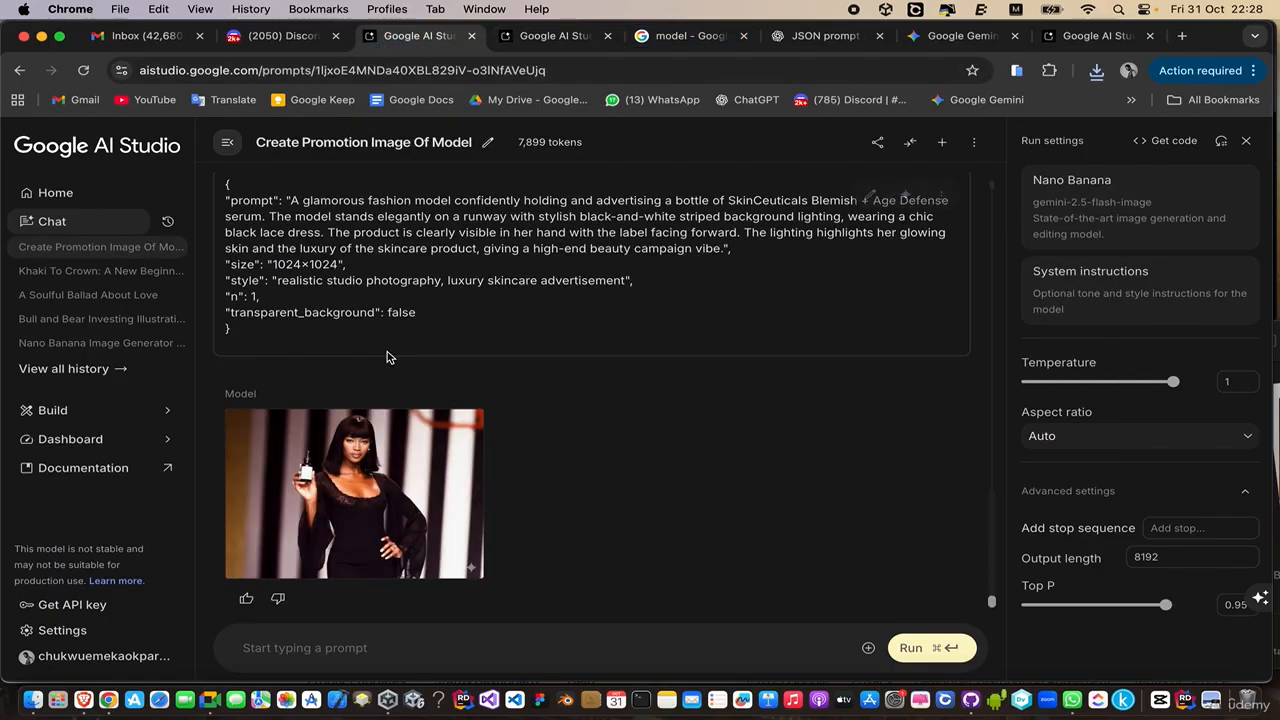
pyautogui.scroll(5, 345, 428)
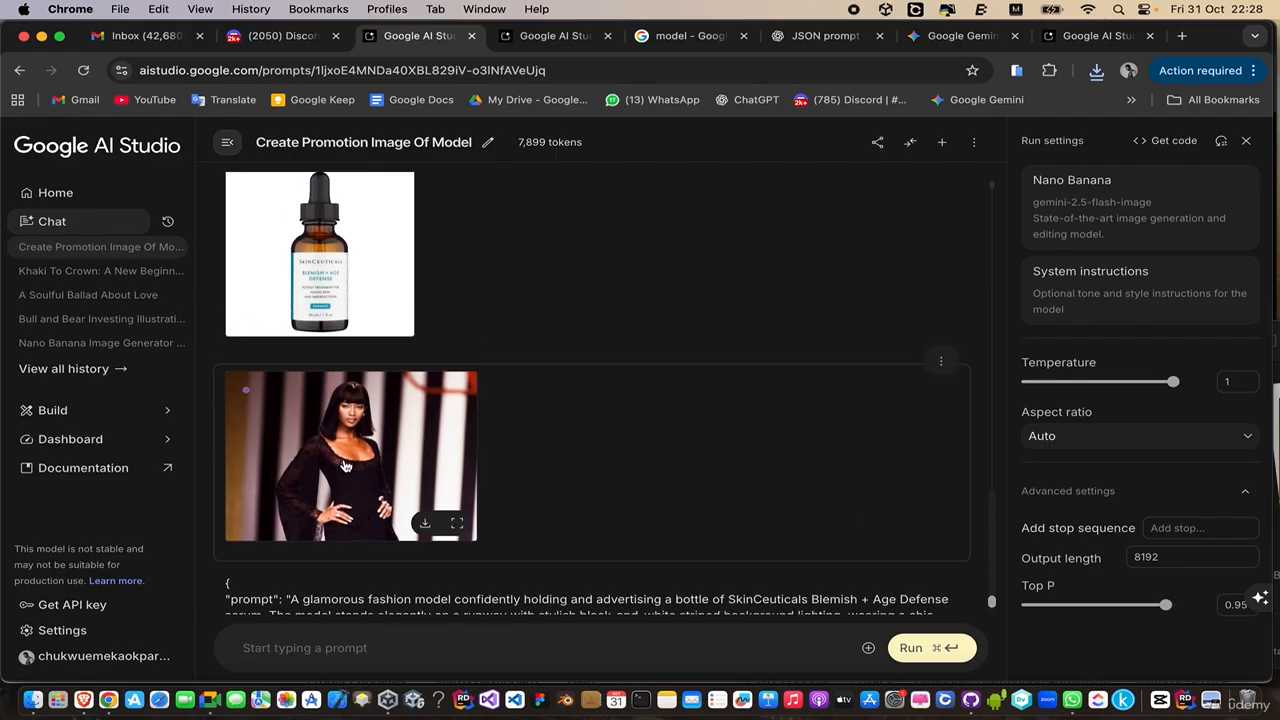
pyautogui.scroll(-5, 354, 432)
pyautogui.click(556, 36)
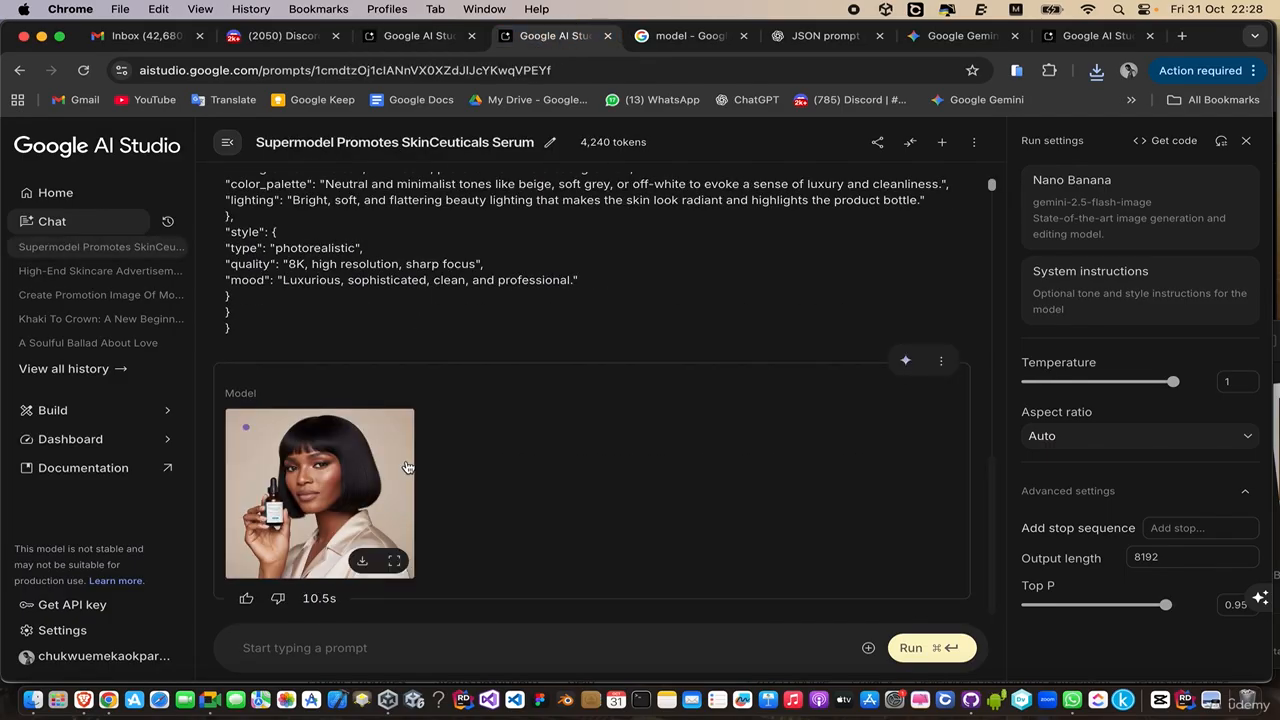
pyautogui.scroll(5, 364, 402)
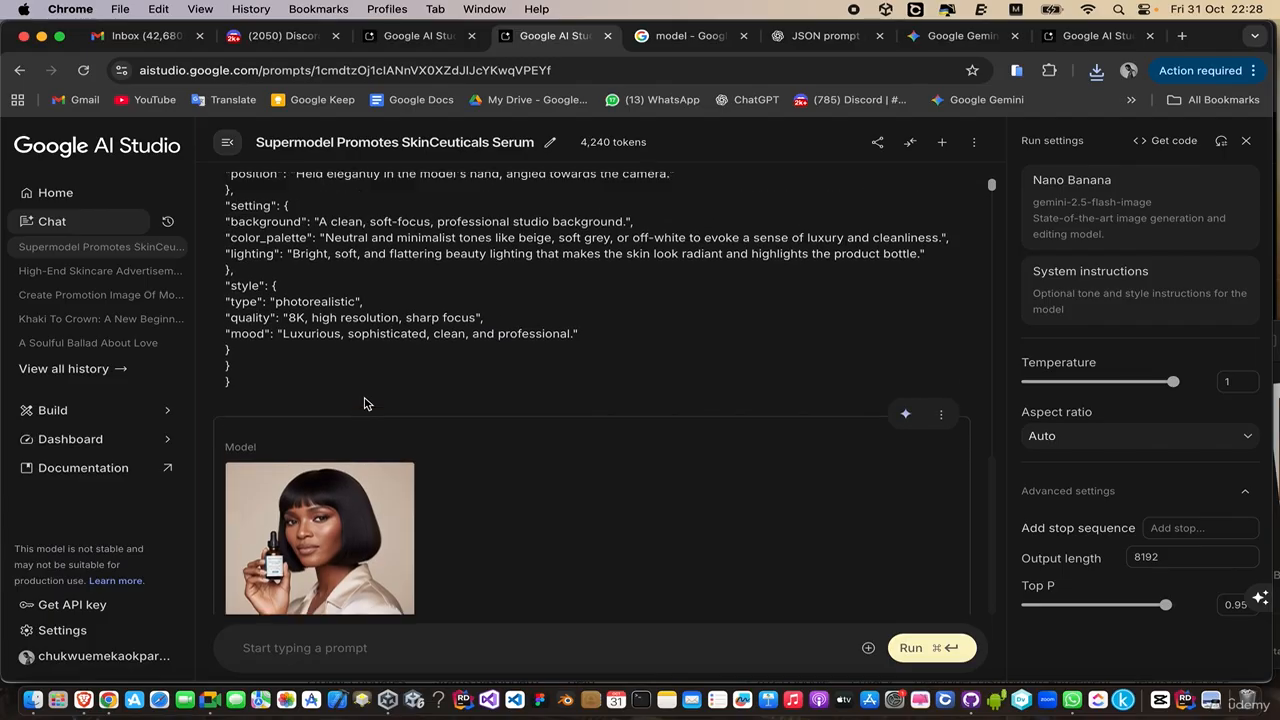
pyautogui.scroll(1, 304, 275)
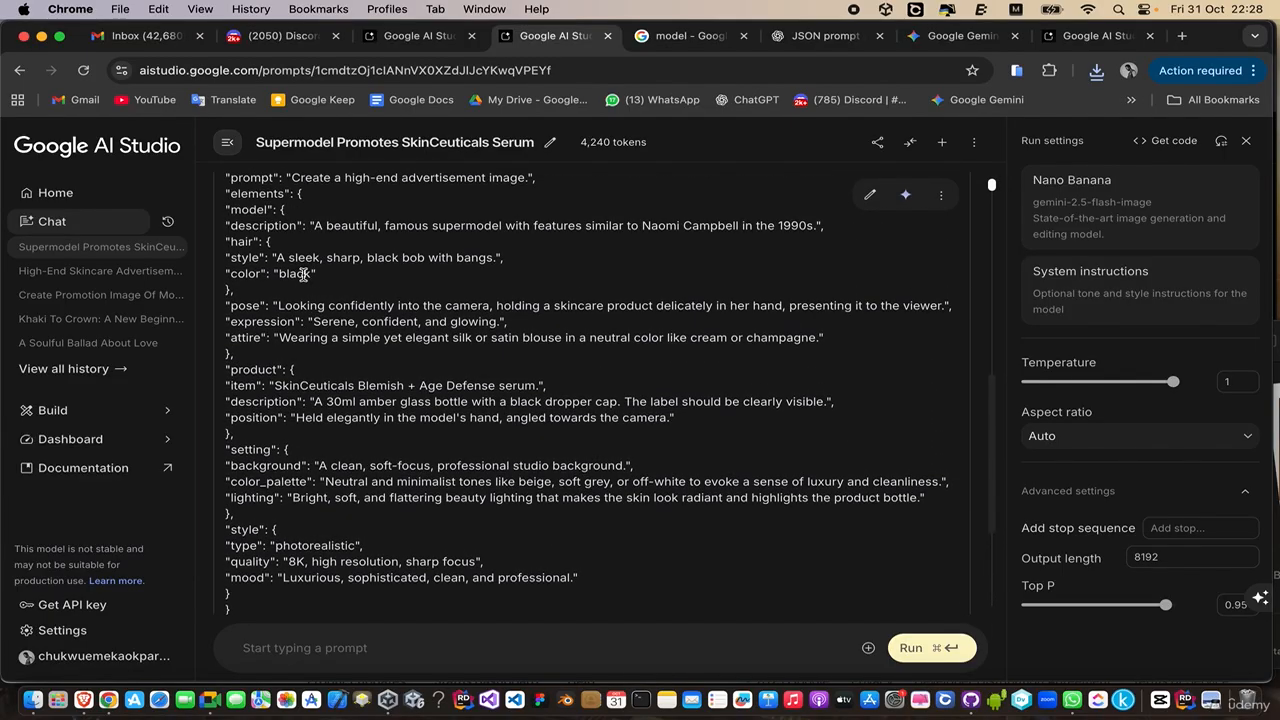
pyautogui.scroll(1, 304, 275)
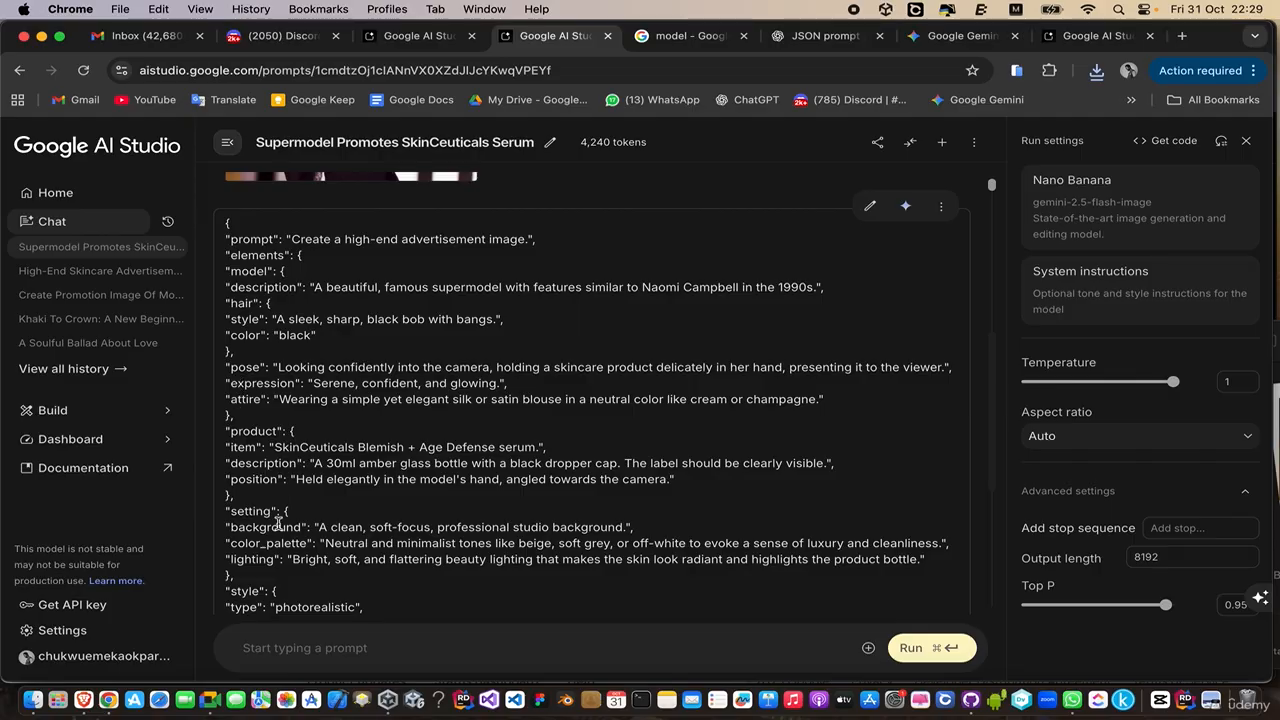
pyautogui.scroll(-6, 318, 460)
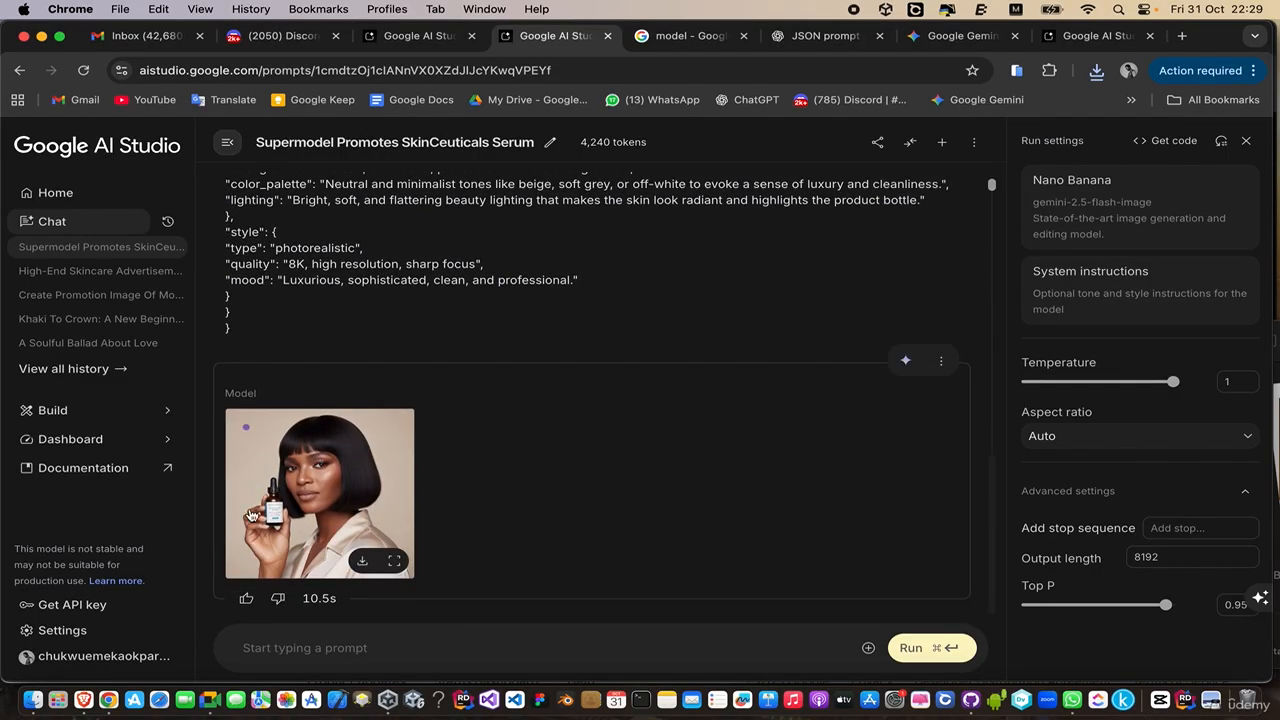
# Open the downloaded images generated at 10_18PM and 10_28PM from the Downloads folder in Preview.
pyautogui.click(33, 700)
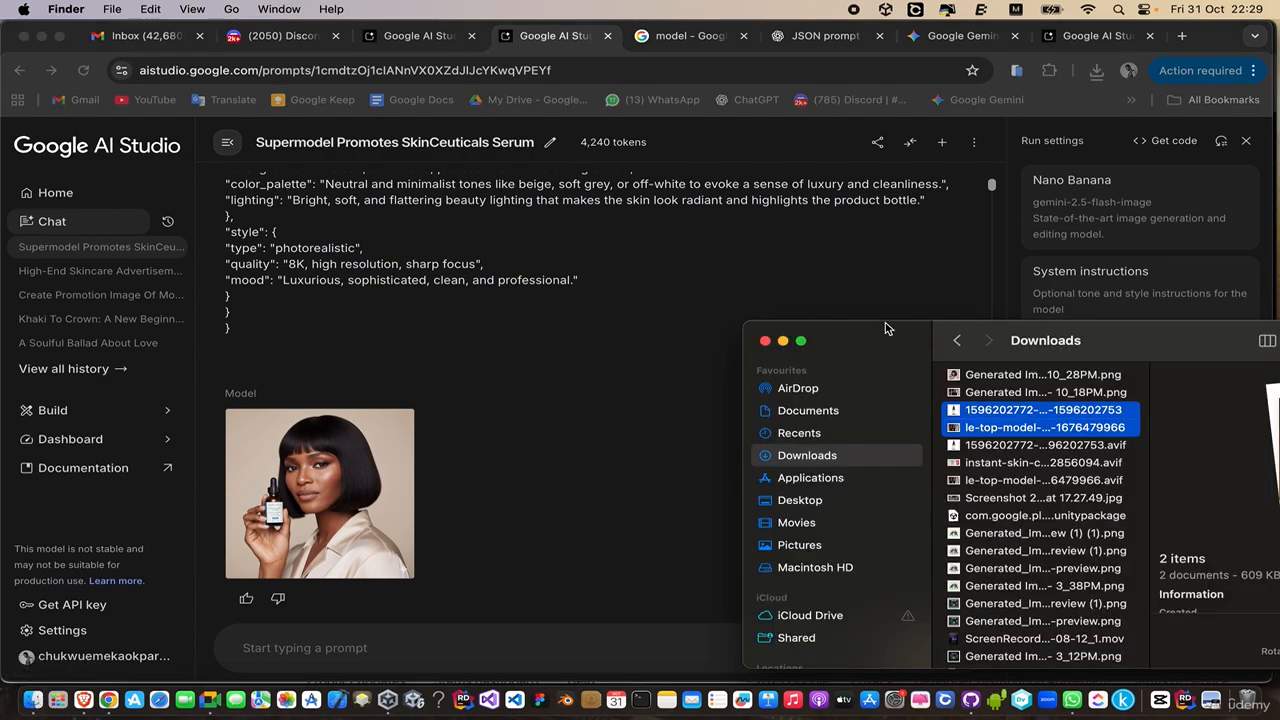
pyautogui.moveTo(871, 331); pyautogui.dragTo(545, 289)
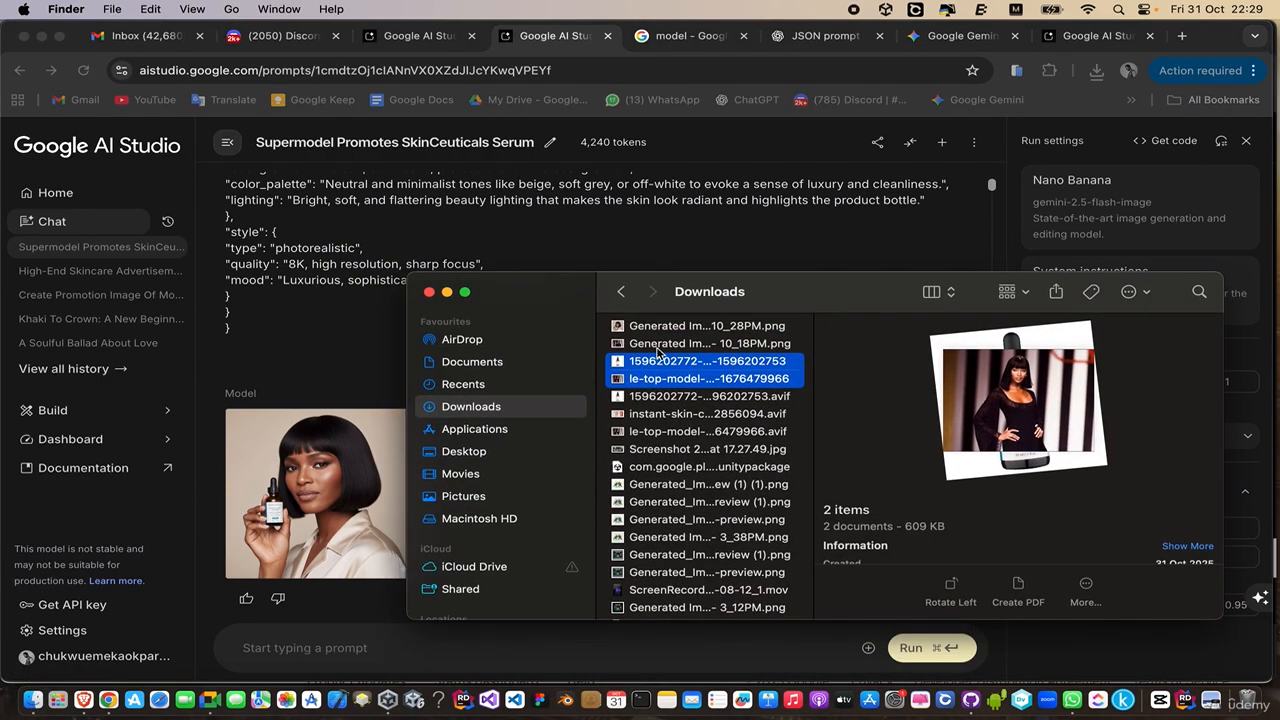
pyautogui.click(662, 345)
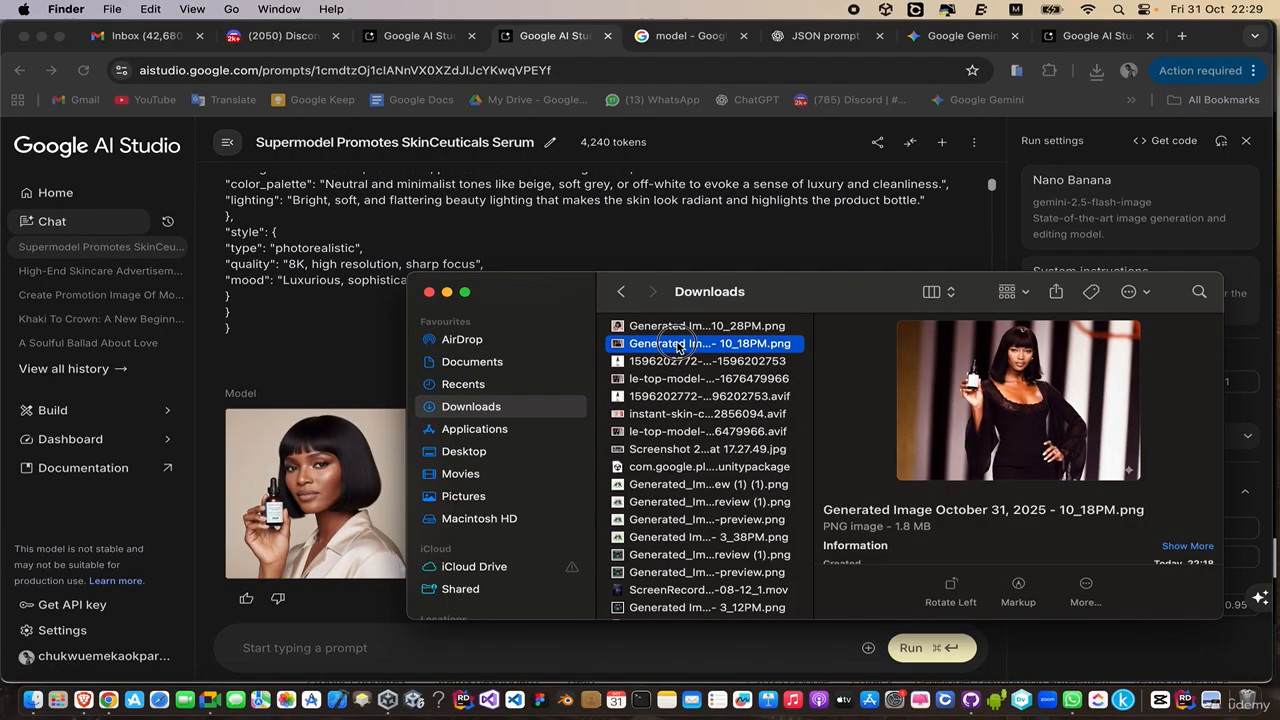
pyautogui.doubleClick(678, 345)
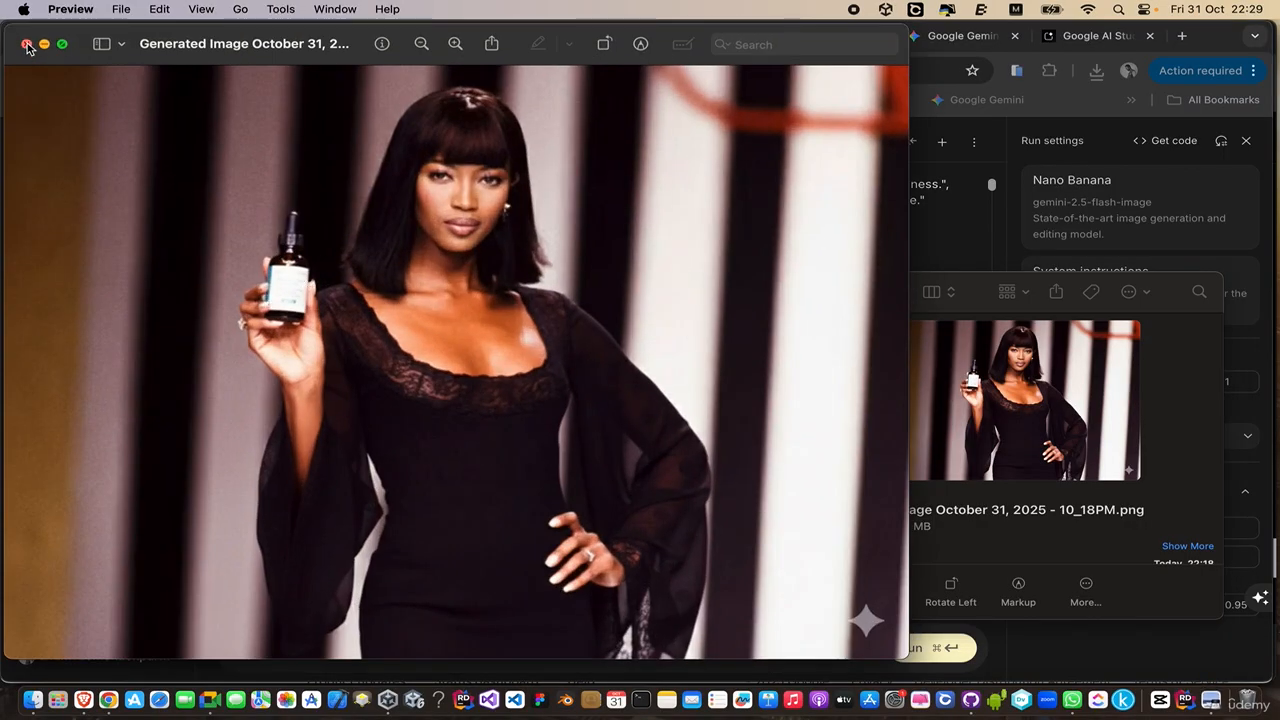
pyautogui.click(26, 44)
pyautogui.doubleClick(670, 327)
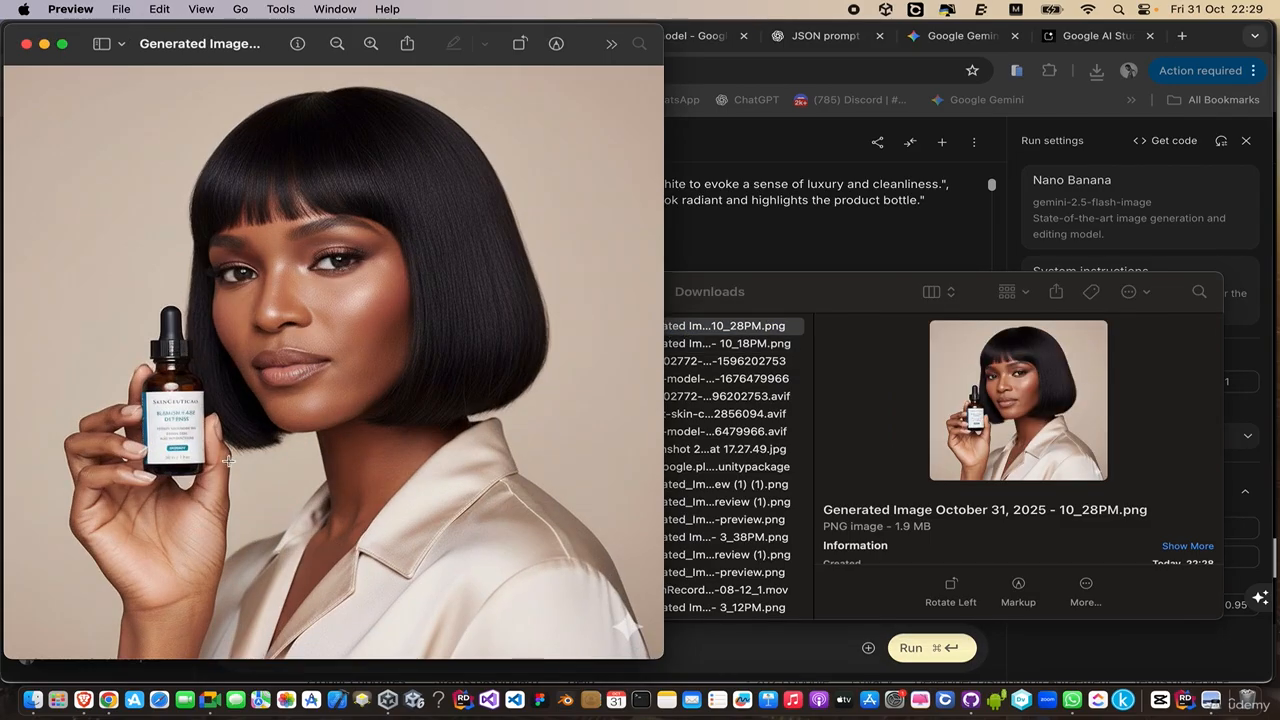
pyautogui.click(752, 348)
pyautogui.doubleClick(752, 348)
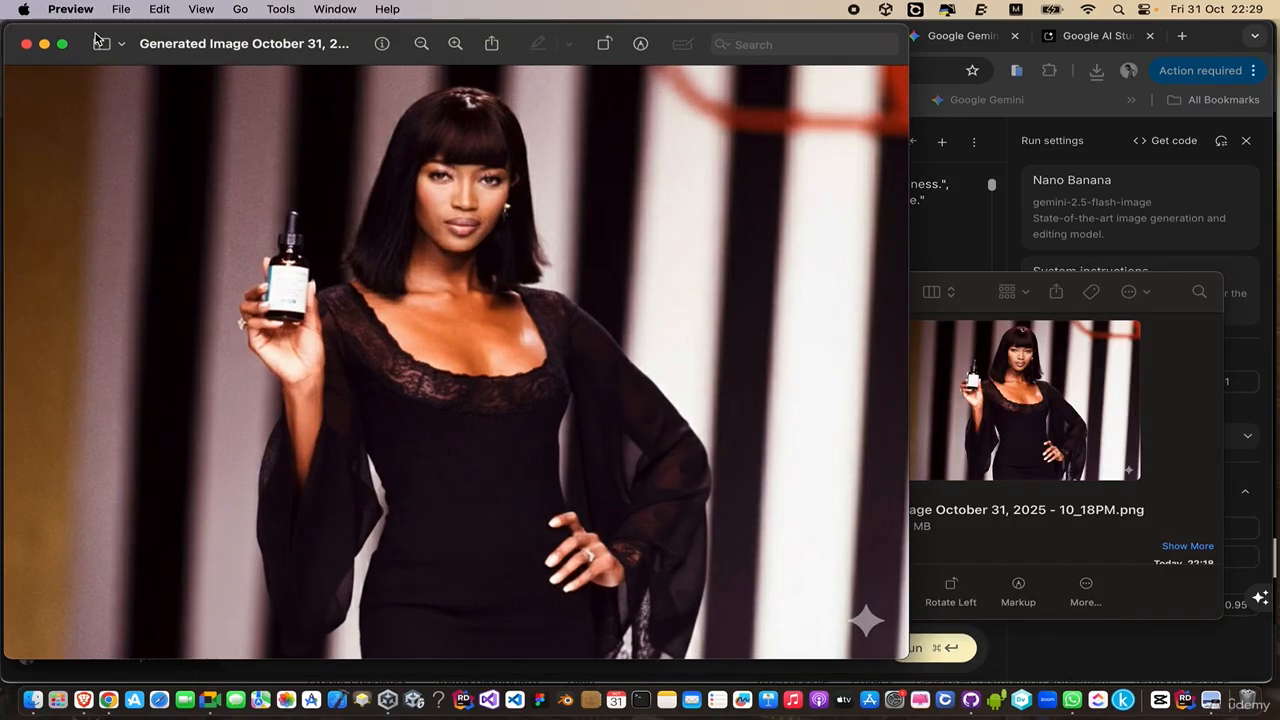
# Arrange the two Preview images for comparison, examine the model and serum bottle in each, and return to Google AI Studio in Chrome.
pyautogui.moveTo(91, 35); pyautogui.dragTo(373, 32)
pyautogui.moveTo(646, 36); pyautogui.dragTo(1006, 42)
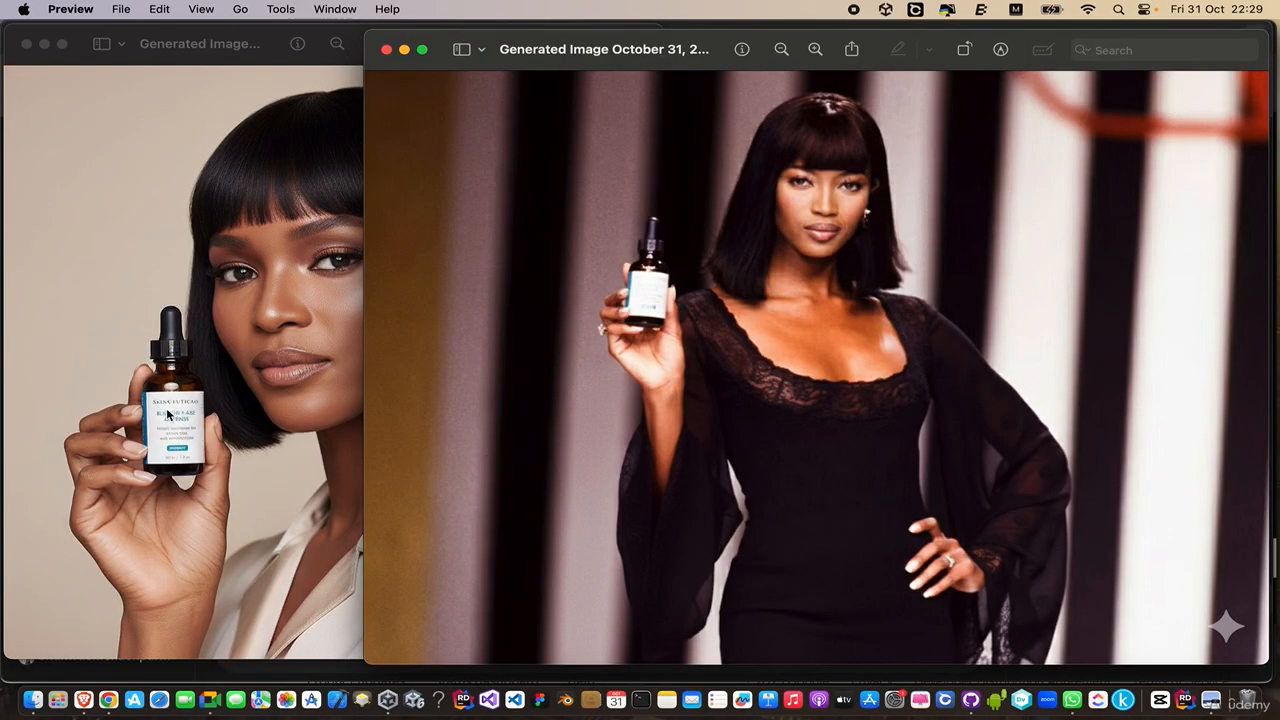
pyautogui.click(126, 314)
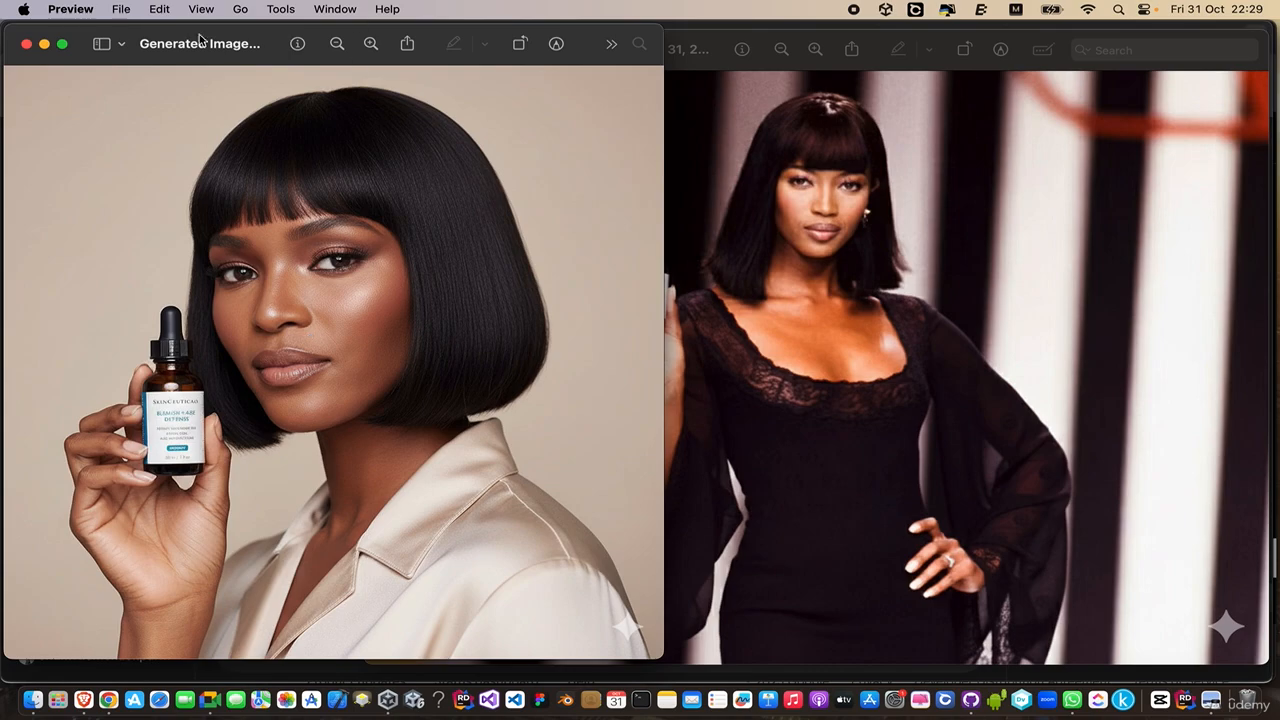
pyautogui.moveTo(103, 35); pyautogui.dragTo(385, 45)
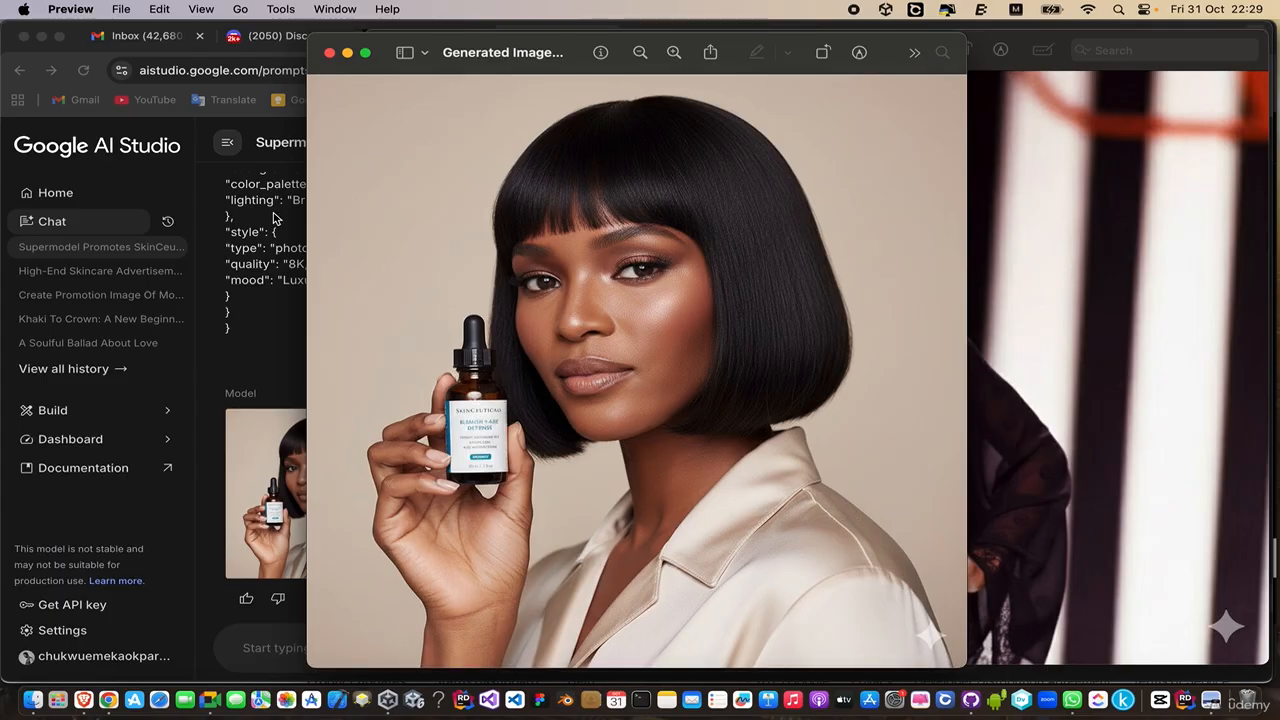
pyautogui.click(104, 63)
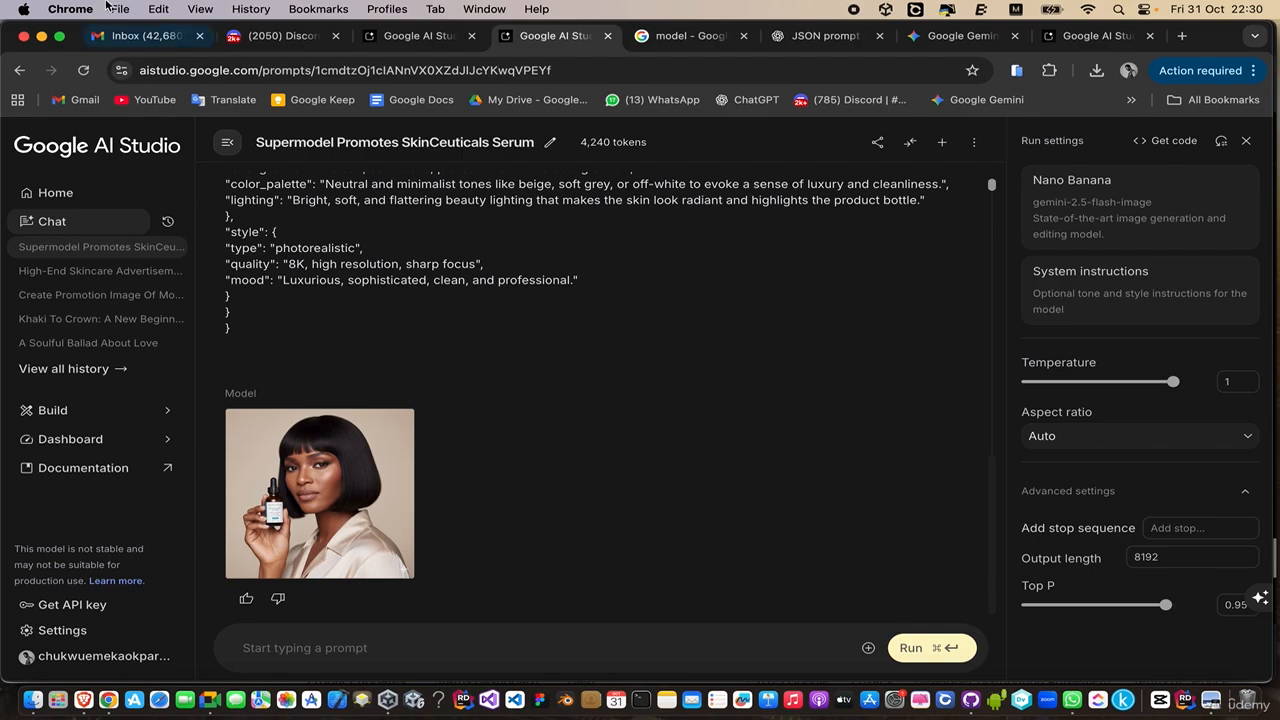
# Review the JSON prompt request and response in ChatGPT, and the source images, request and JSON output in the Gemini 2.5 Pro chat.
pyautogui.click(866, 36)
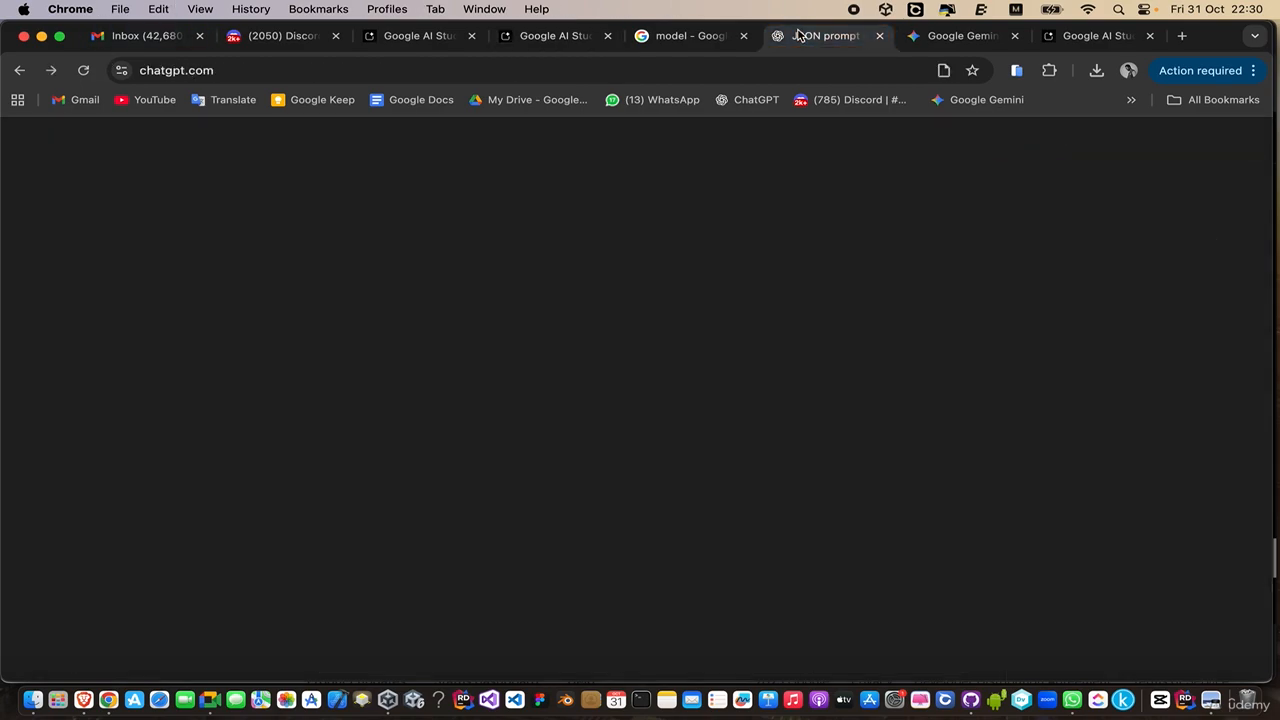
pyautogui.scroll(-2, 614, 288)
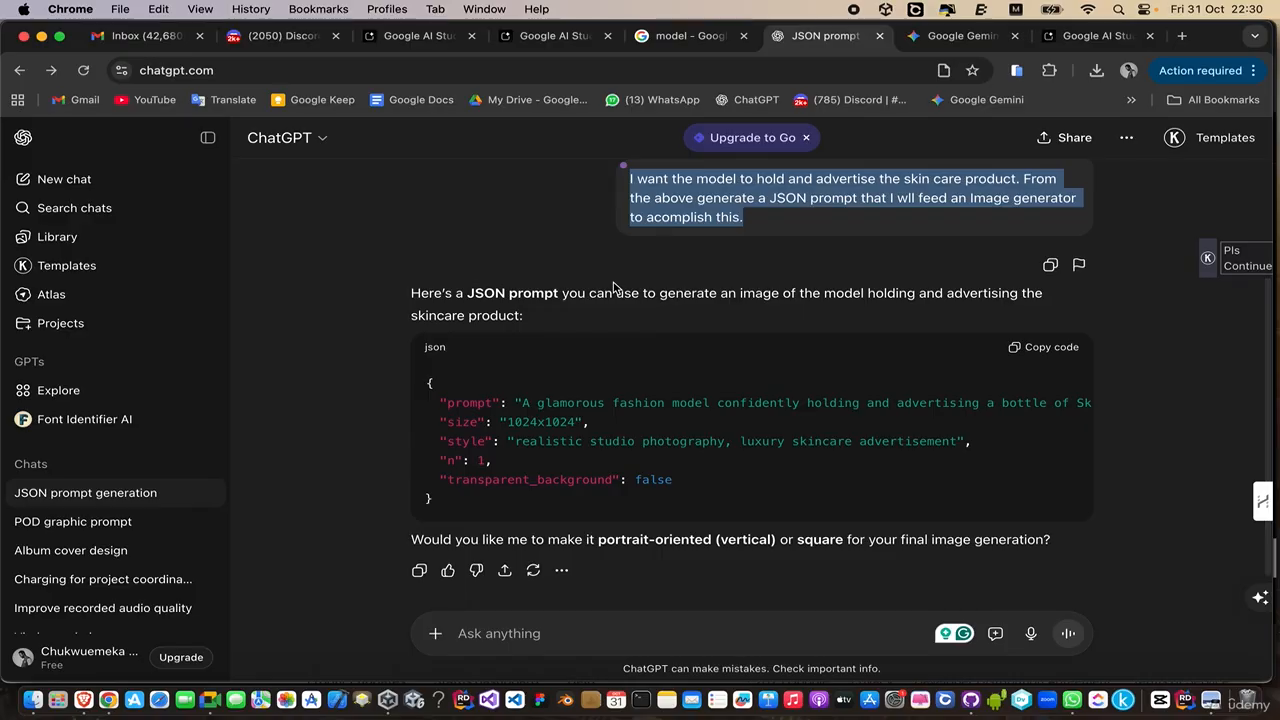
pyautogui.click(1093, 38)
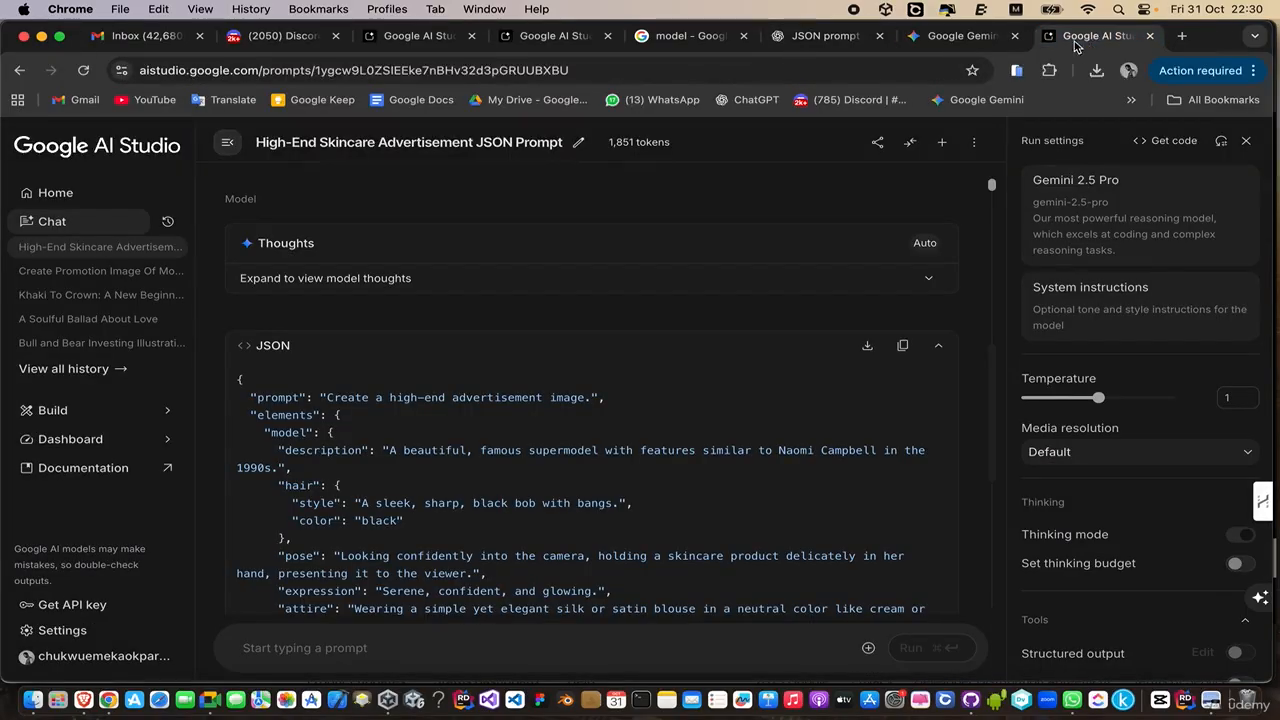
pyautogui.scroll(5, 580, 362)
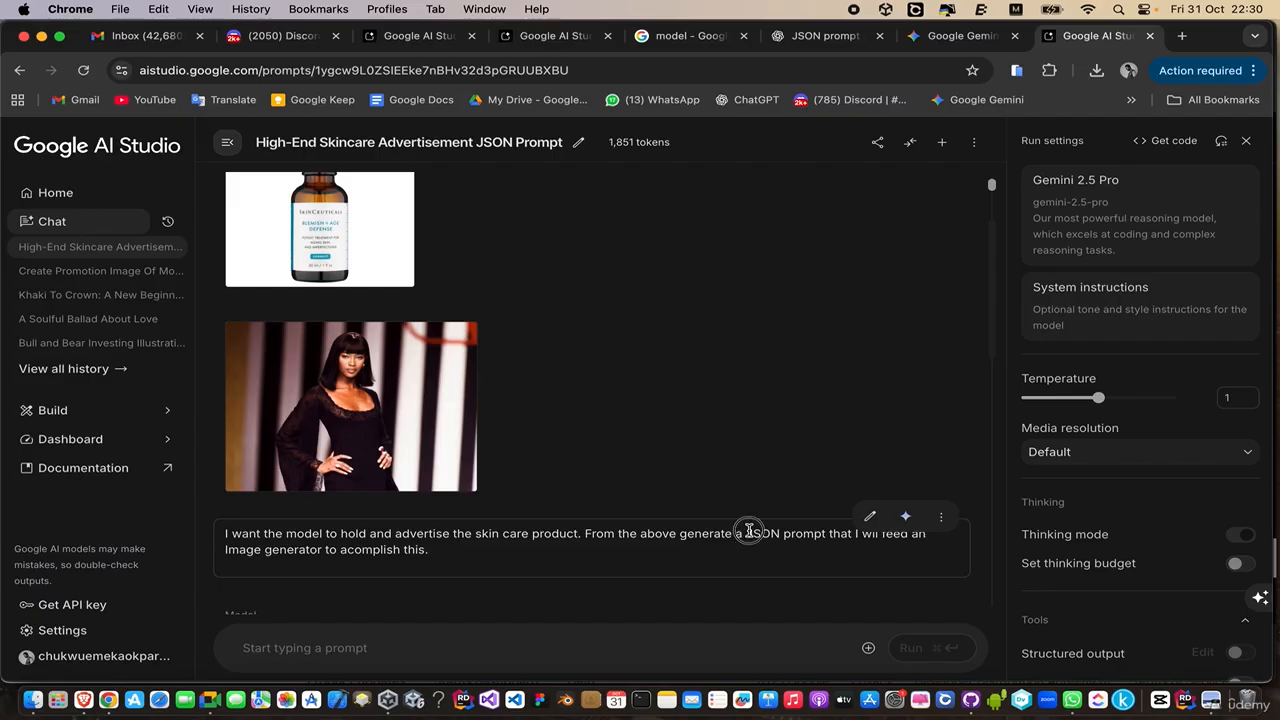
pyautogui.moveTo(746, 533); pyautogui.dragTo(826, 533)
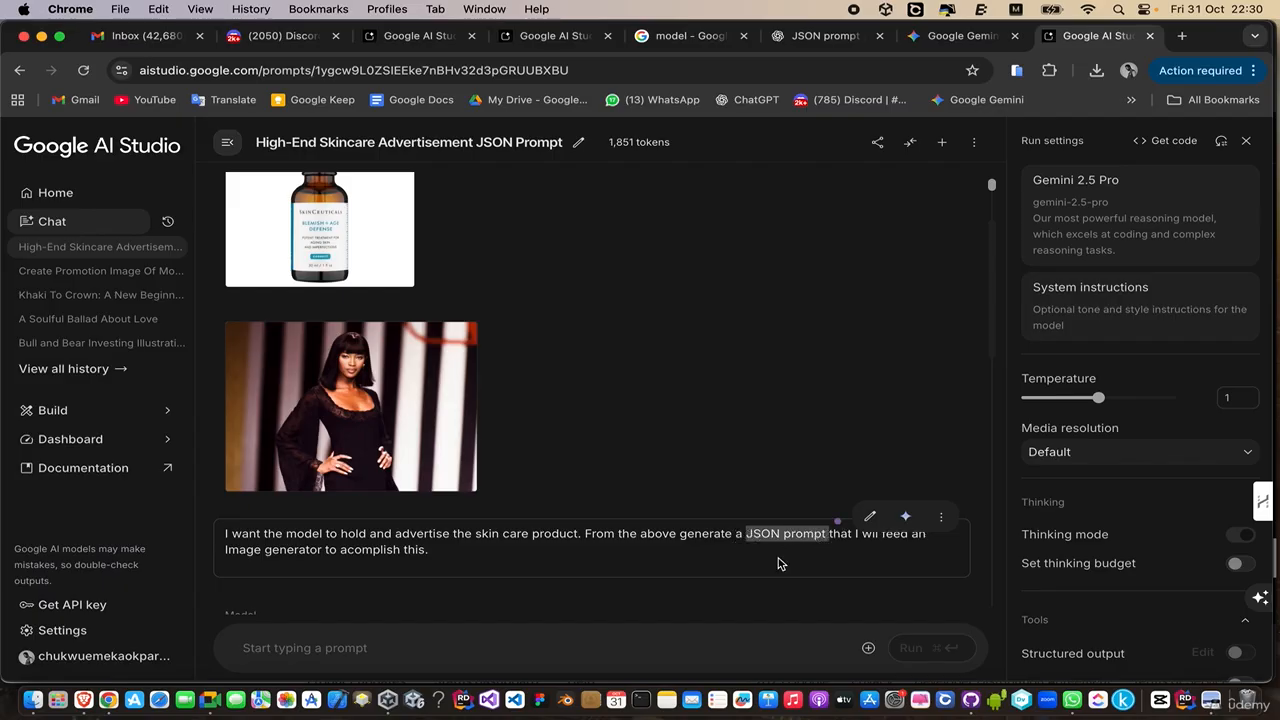
pyautogui.scroll(-1, 780, 563)
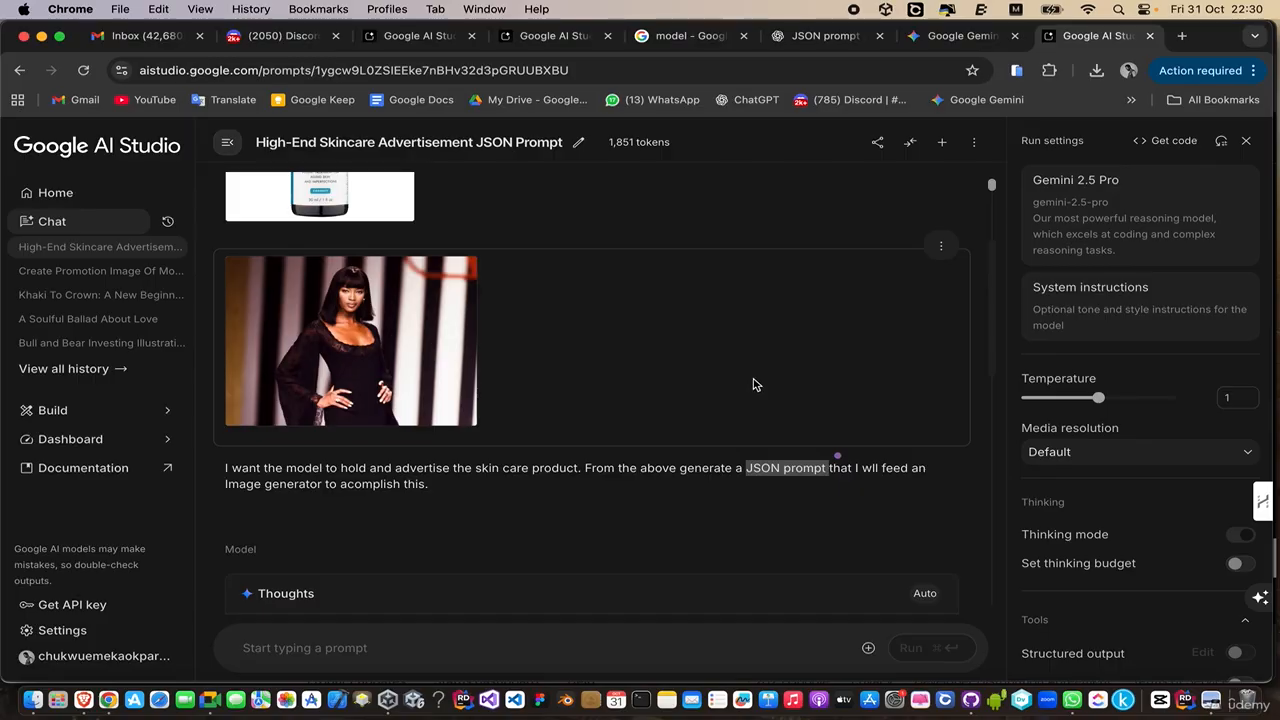
pyautogui.scroll(-10, 724, 426)
pyautogui.scroll(3, 724, 426)
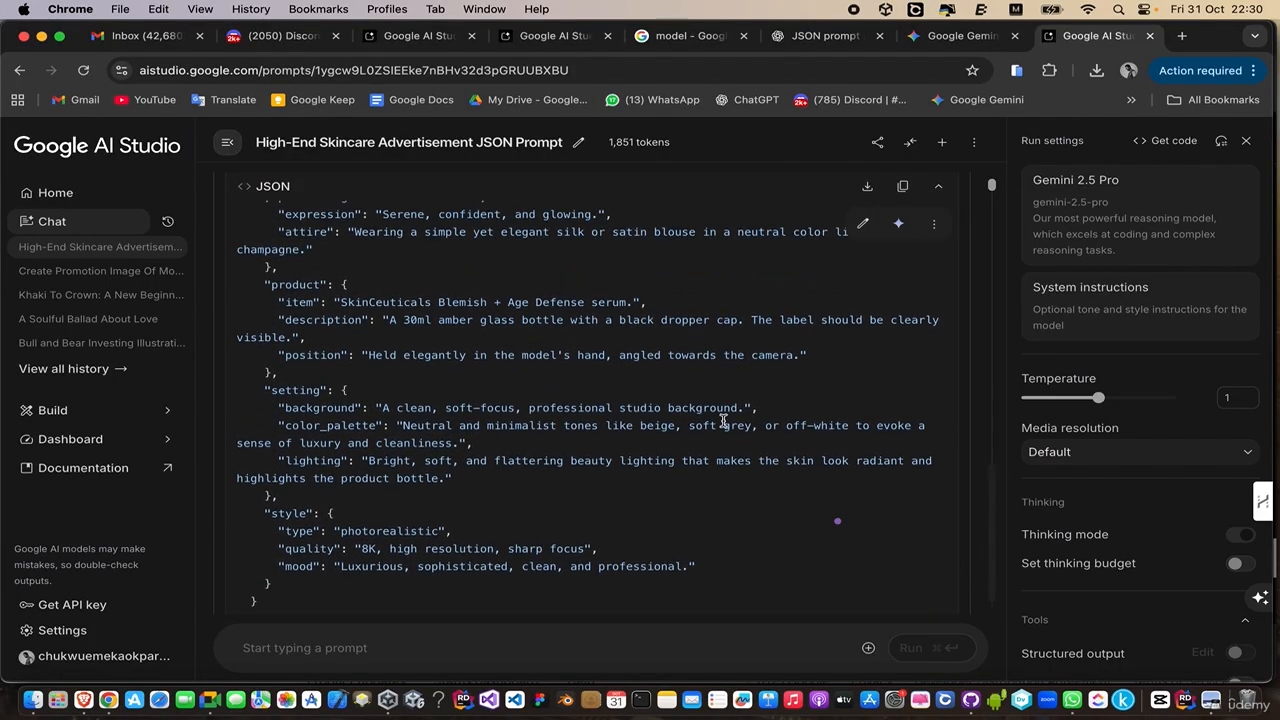
pyautogui.scroll(5, 422, 231)
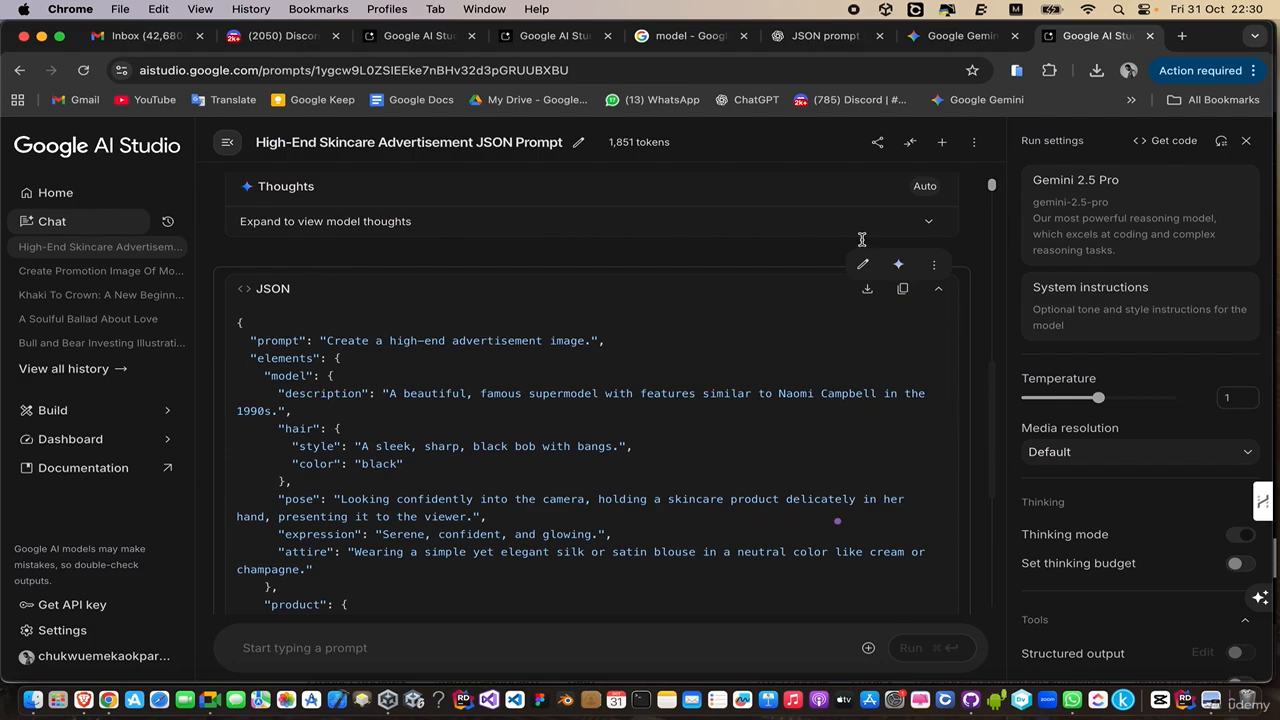
# Revisit both Nano Banana chats and examine the serum chat's source images, JSON prompt and generated advertisement.
pyautogui.click(398, 35)
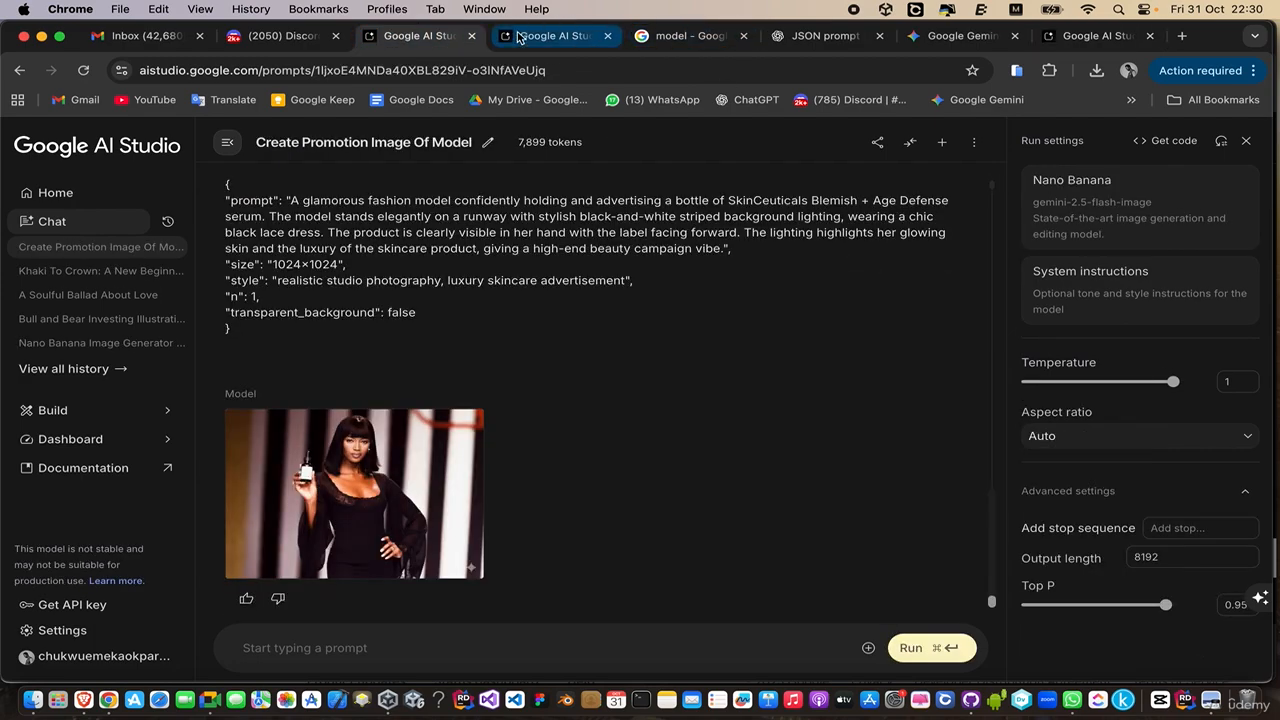
pyautogui.click(530, 36)
pyautogui.scroll(8, 431, 287)
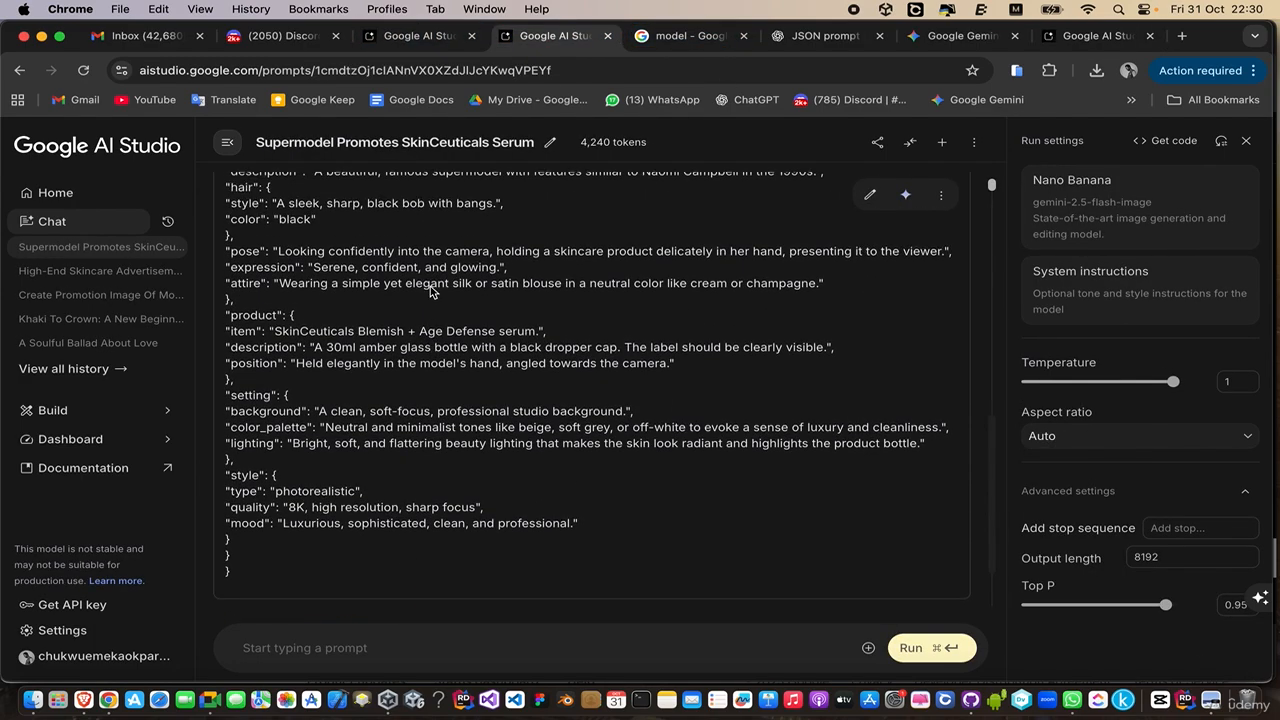
pyautogui.scroll(5, 336, 247)
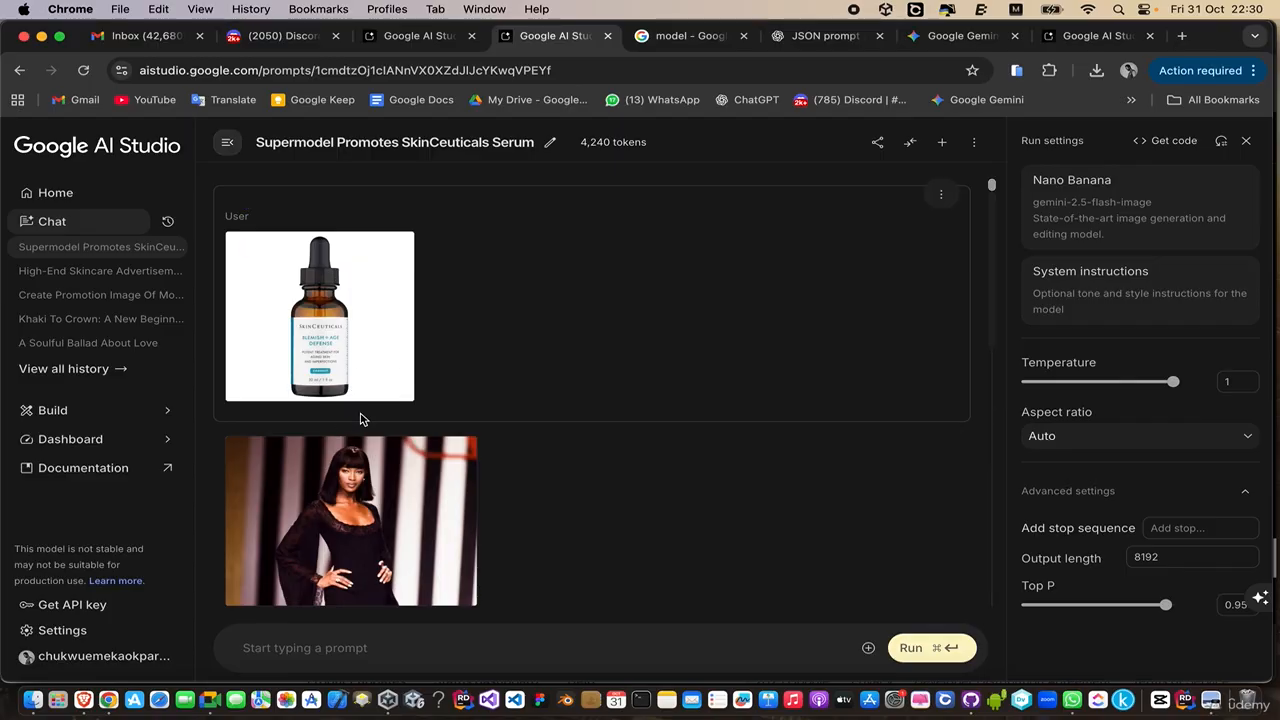
pyautogui.scroll(-10, 363, 417)
pyautogui.scroll(-2, 381, 398)
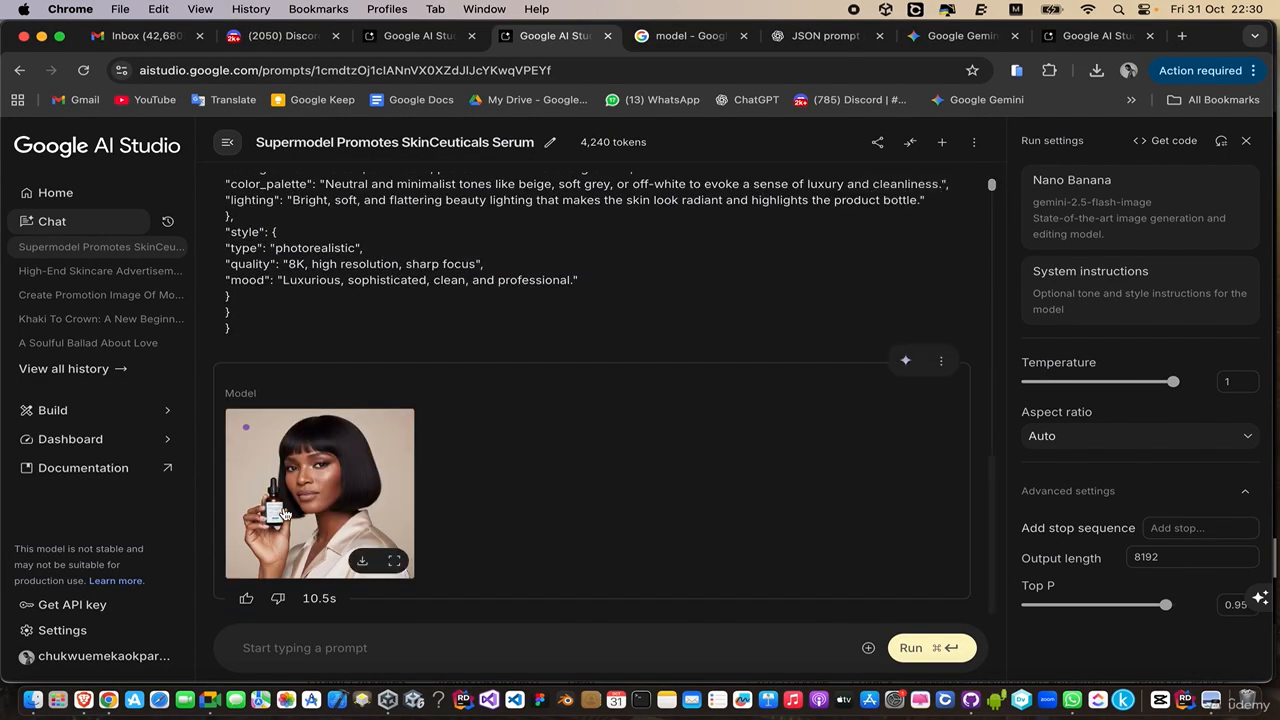